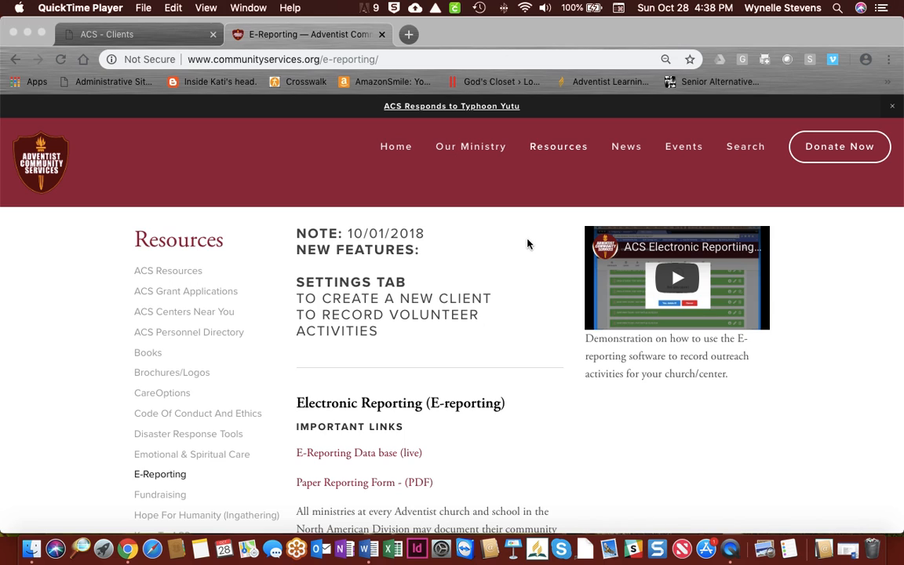
Step: Scroll through the E-Reporting article on the Adventist Community Services website
scroll(527, 244, down, 3)
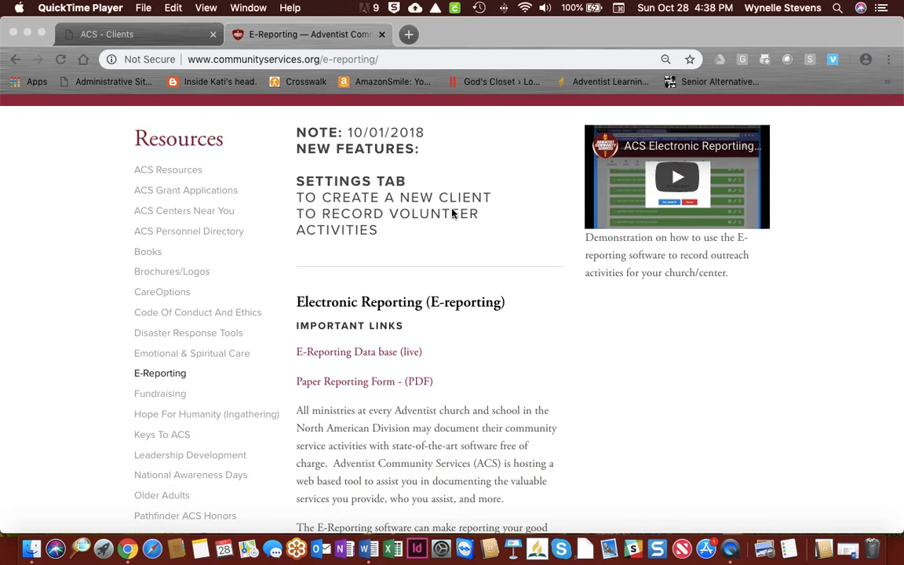
scroll(399, 201, down, 4)
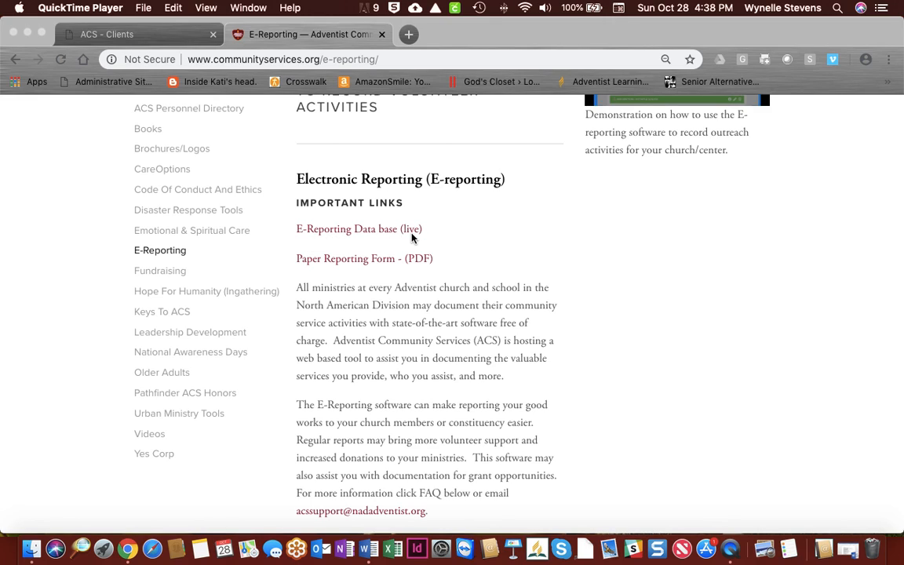
scroll(408, 239, down, 1)
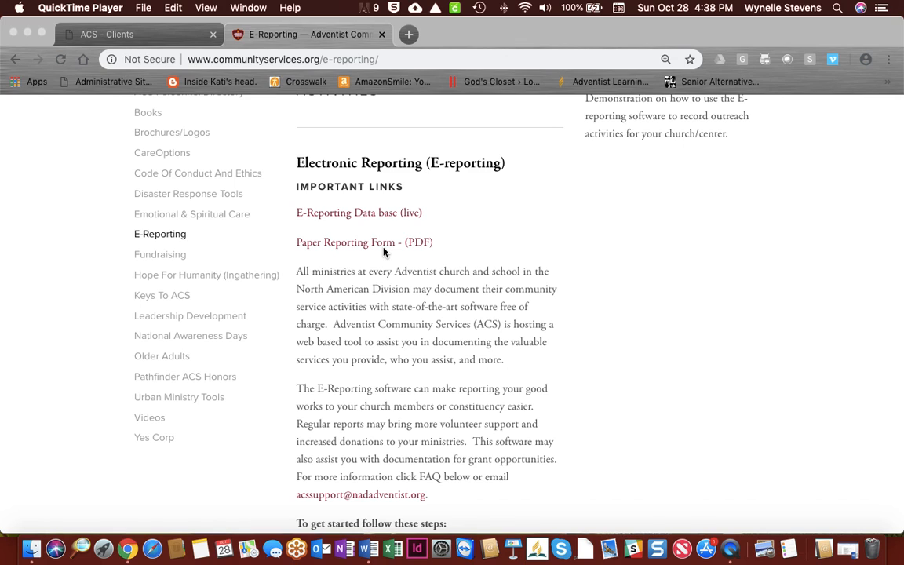
scroll(383, 251, down, 3)
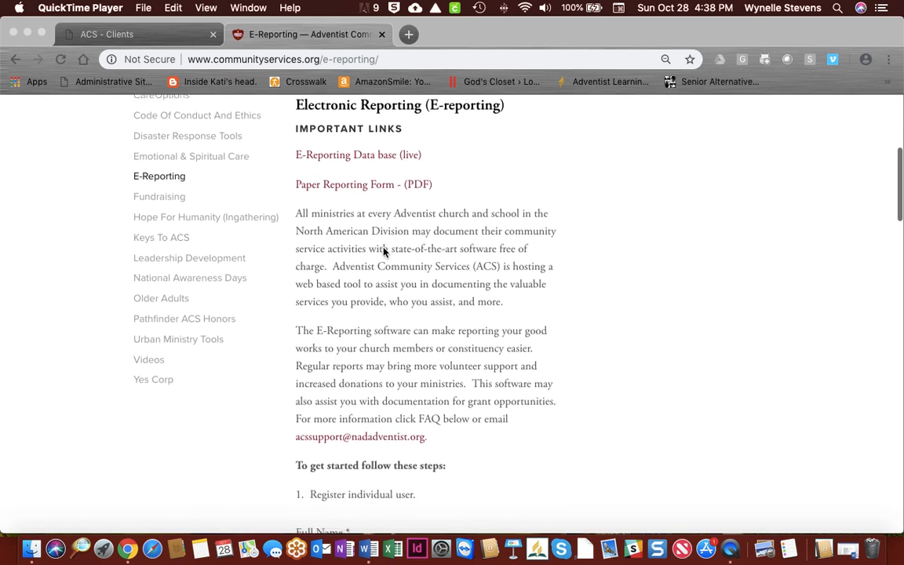
scroll(384, 251, down, 10)
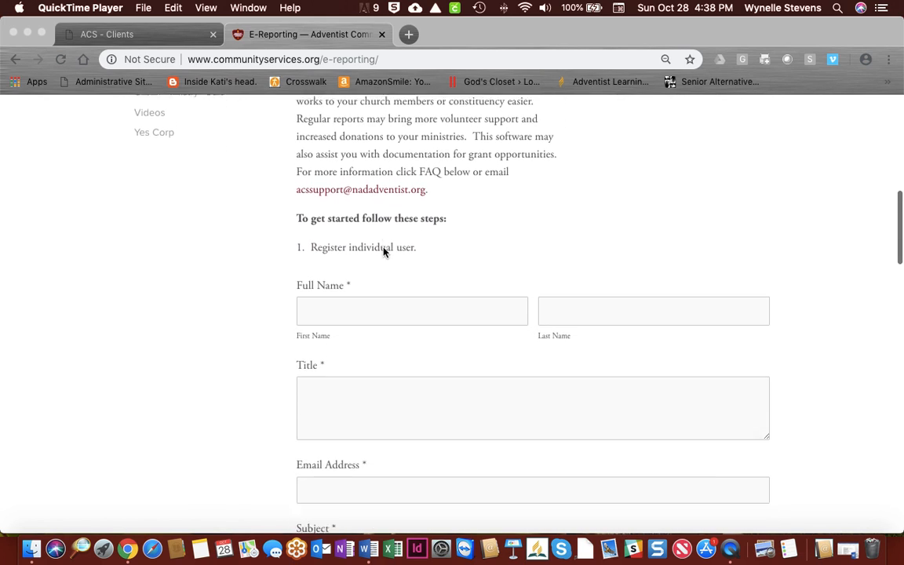
scroll(384, 251, down, 2)
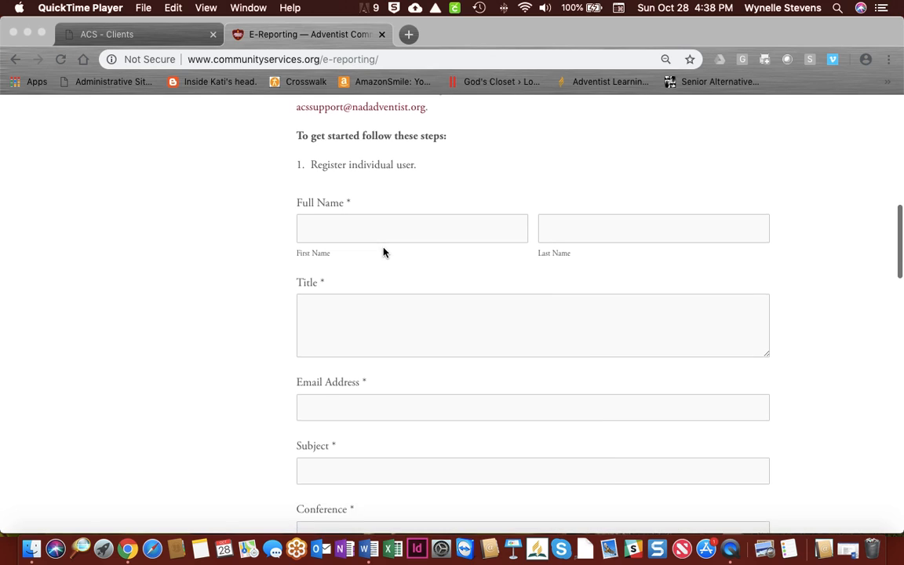
scroll(384, 252, down, 1)
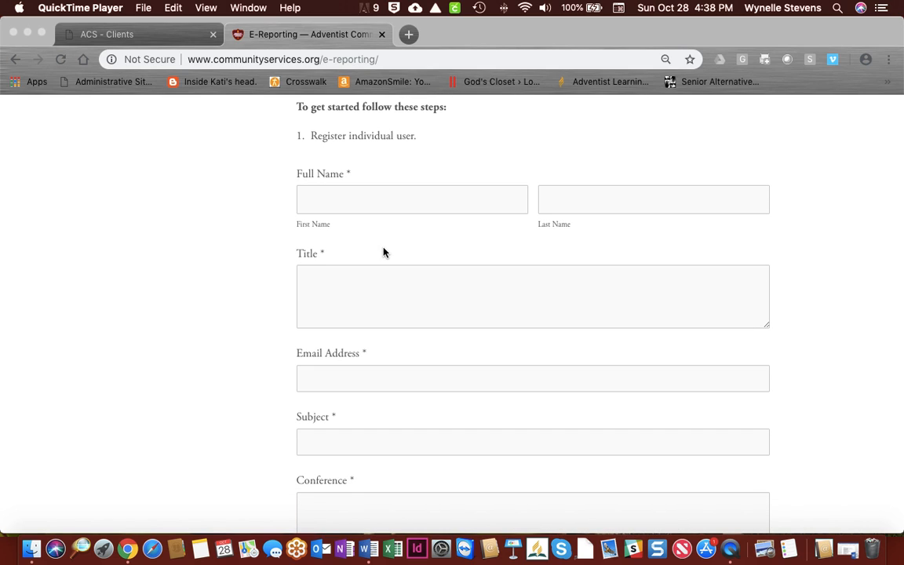
scroll(384, 252, down, 9)
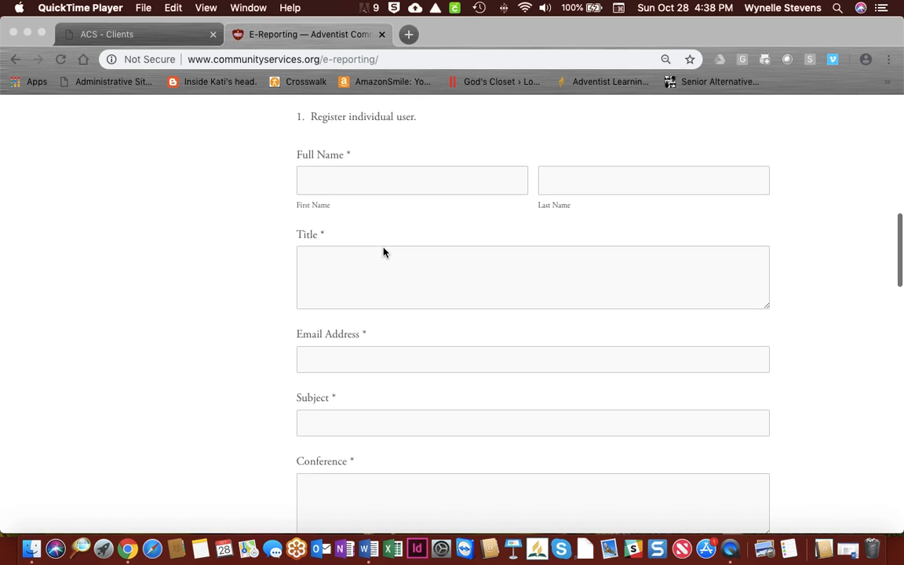
scroll(384, 252, down, 20)
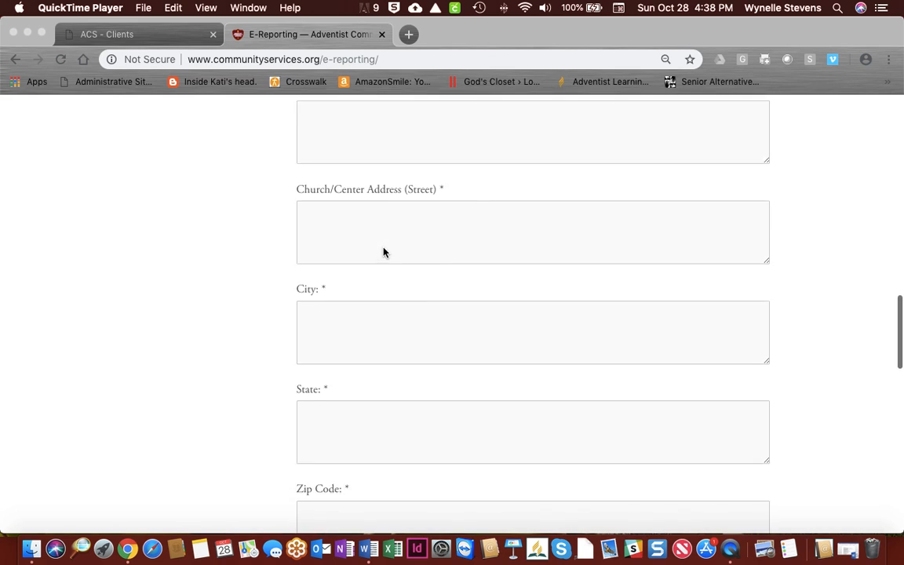
scroll(383, 252, down, 8)
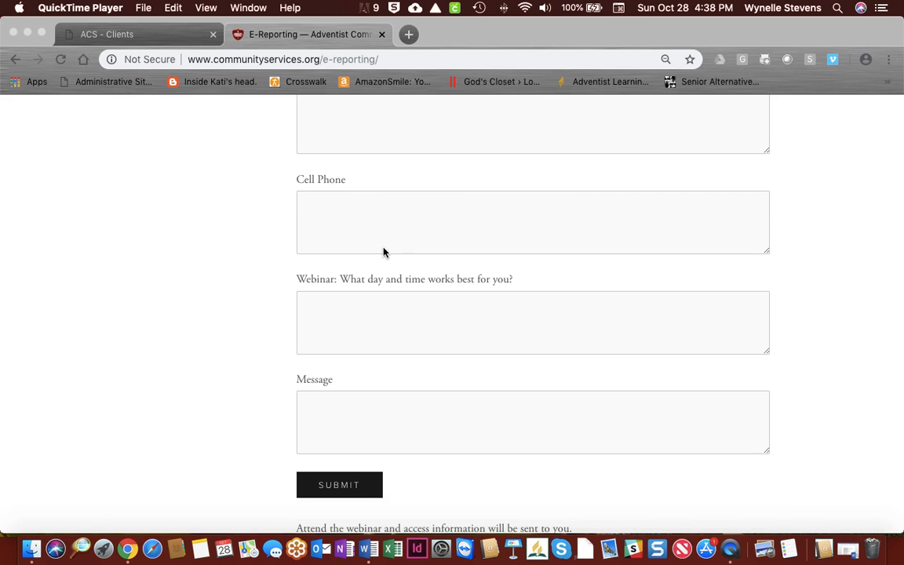
scroll(384, 252, up, 20)
scroll(383, 251, up, 20)
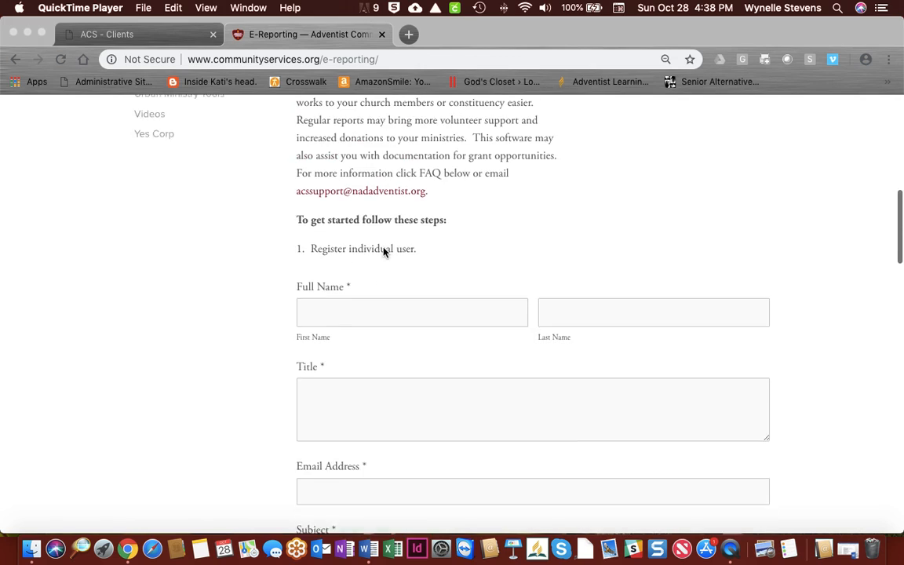
Step: Switch to the 'ACS - Clients' tab with the Community Services Demo sign-in page
click(365, 248)
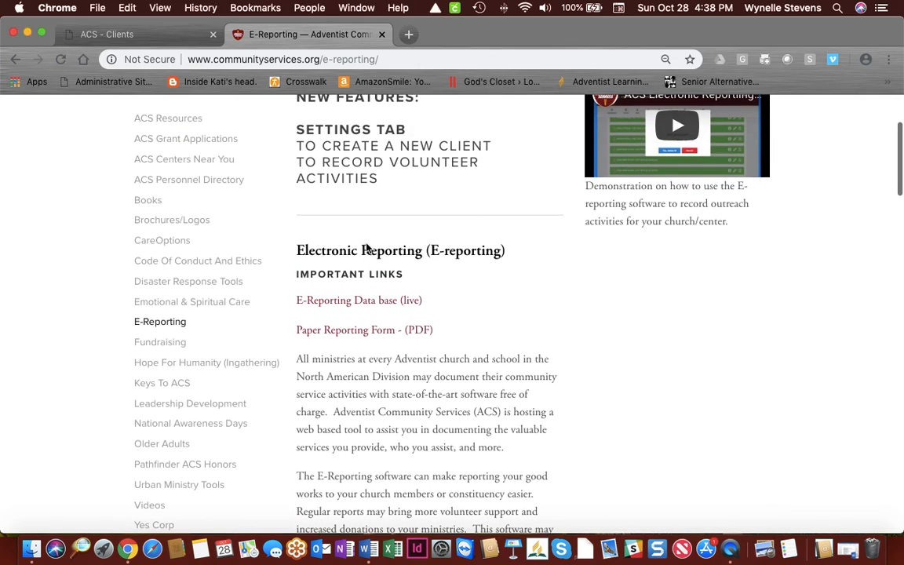
scroll(366, 248, up, 4)
scroll(468, 279, down, 2)
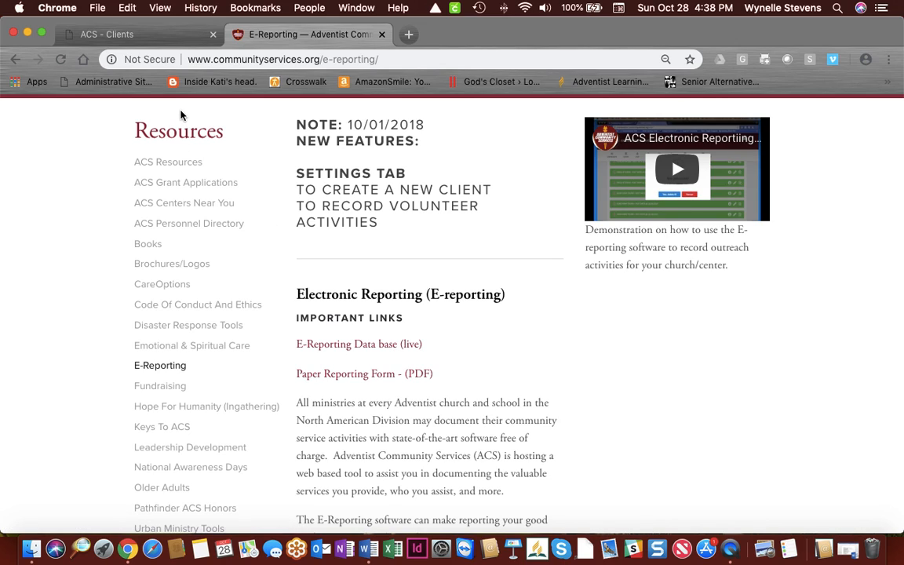
click(157, 35)
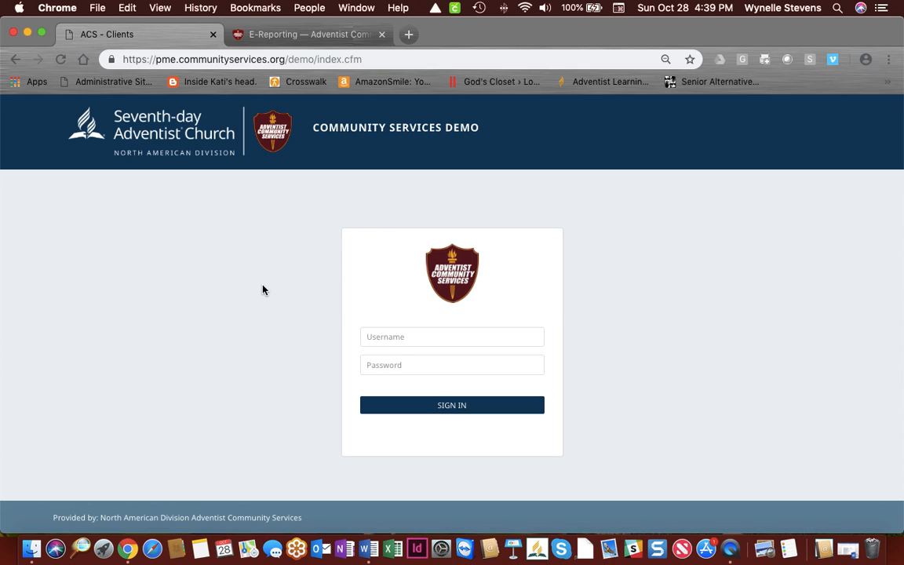
Step: Sign in to the demo with the saved volunteer username and the account password
click(378, 337)
text(v)
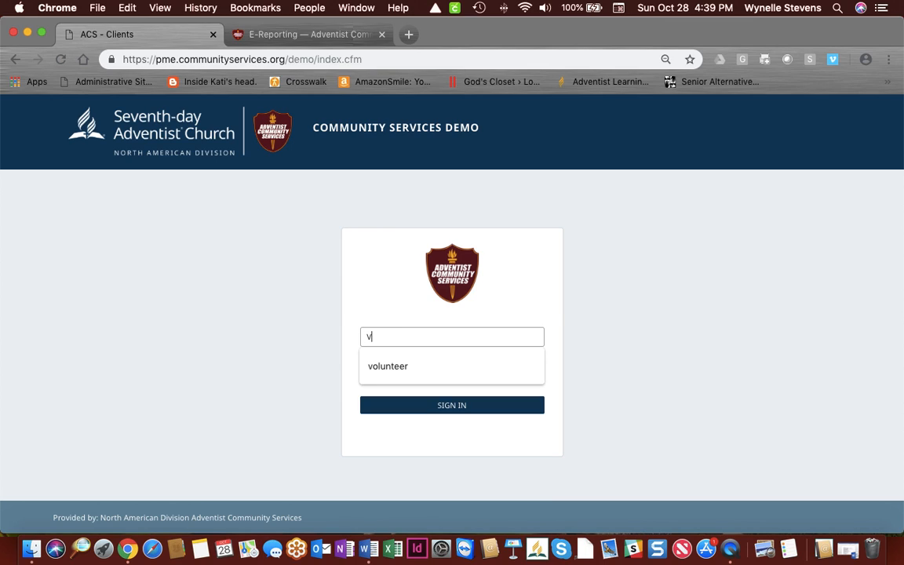
key(Down)
key(Return)
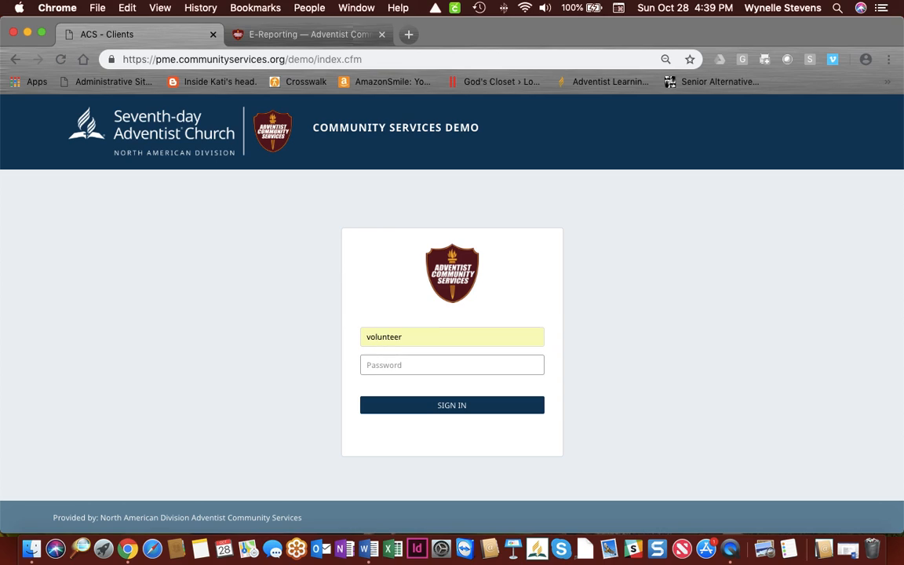
text(••••••)
click(455, 406)
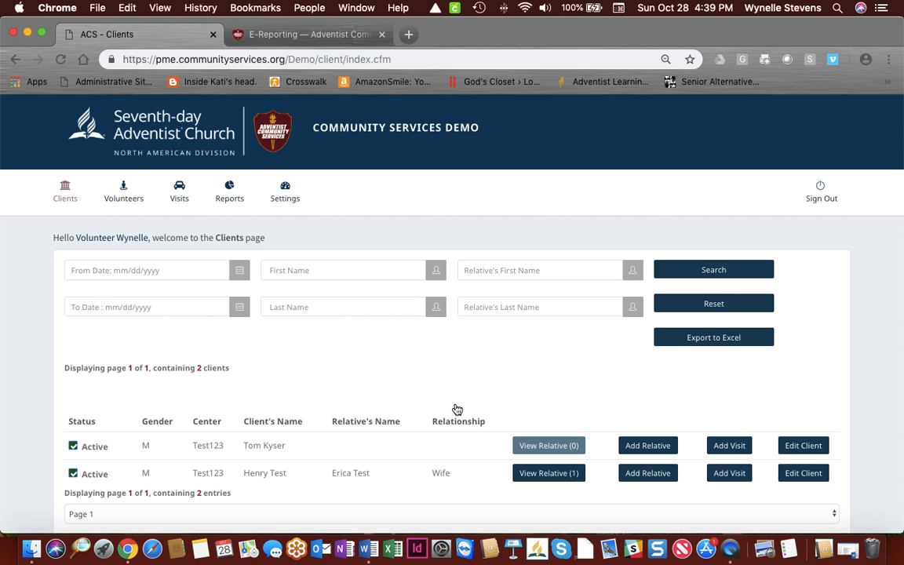
scroll(457, 409, down, 1)
scroll(456, 410, up, 1)
scroll(452, 402, down, 2)
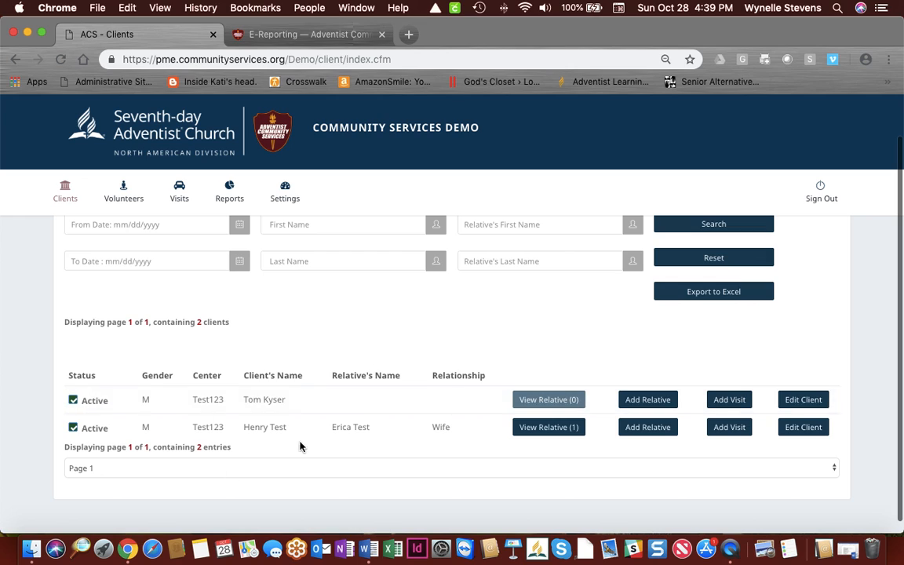
scroll(335, 418, up, 2)
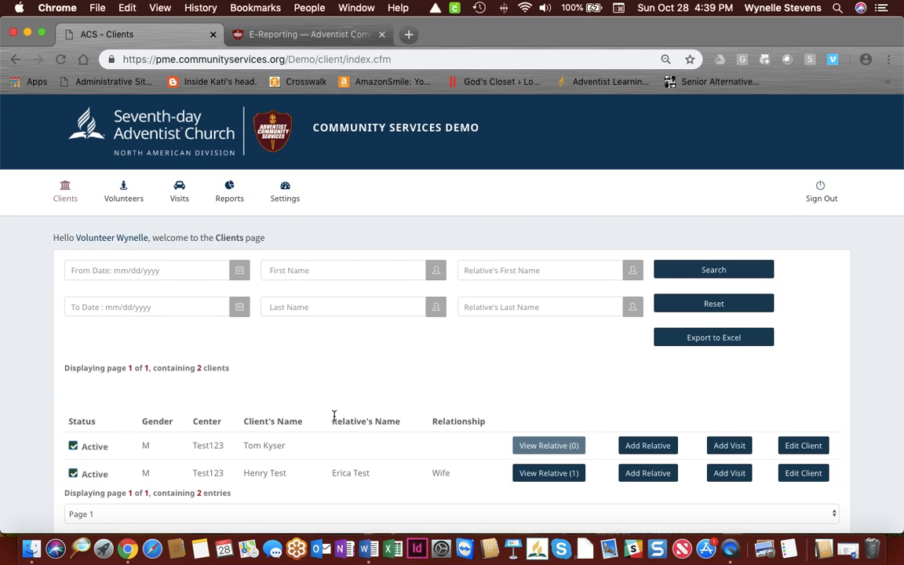
scroll(333, 416, down, 2)
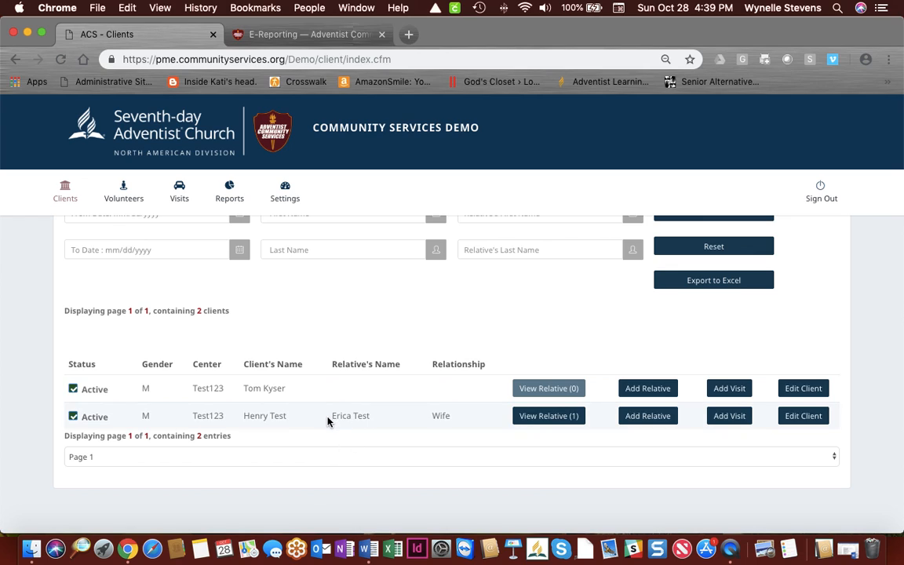
scroll(328, 421, up, 2)
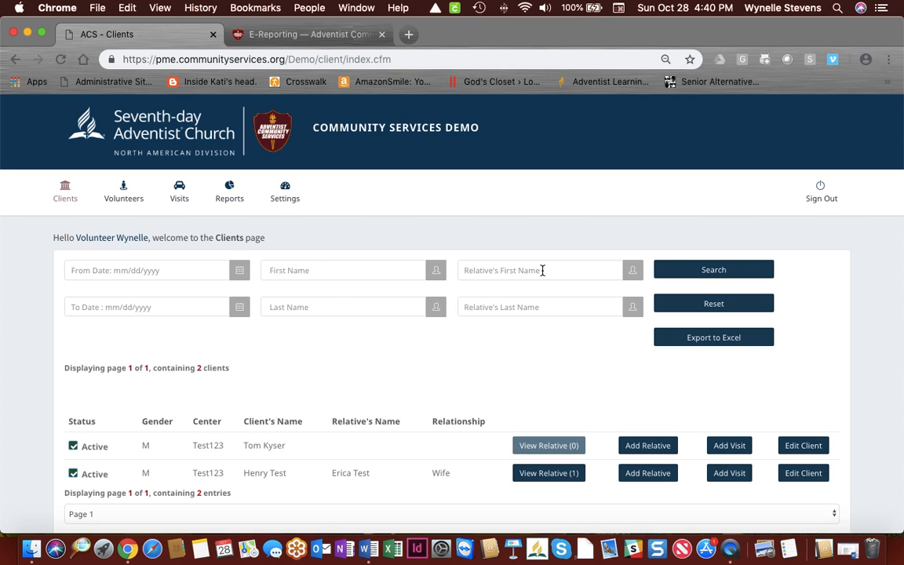
scroll(367, 343, down, 2)
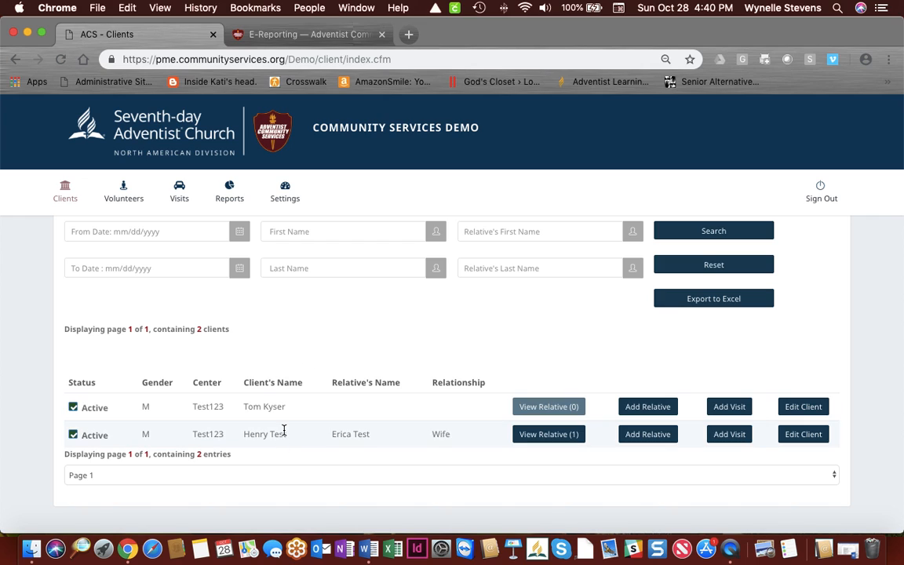
scroll(284, 430, down, 1)
scroll(284, 434, up, 1)
scroll(284, 434, down, 1)
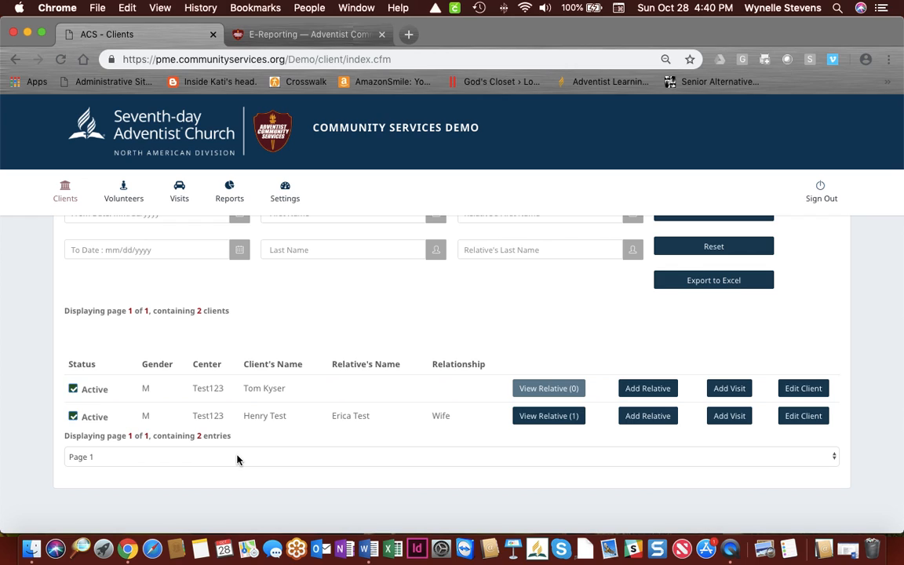
scroll(237, 460, up, 3)
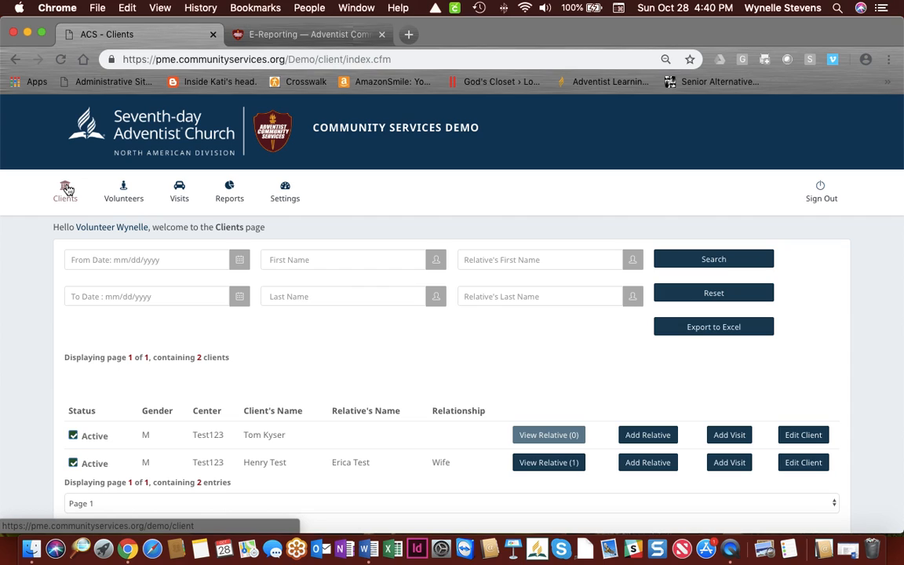
Step: Search clients by the client's first name and confirm it returns no records
click(275, 259)
text(S)
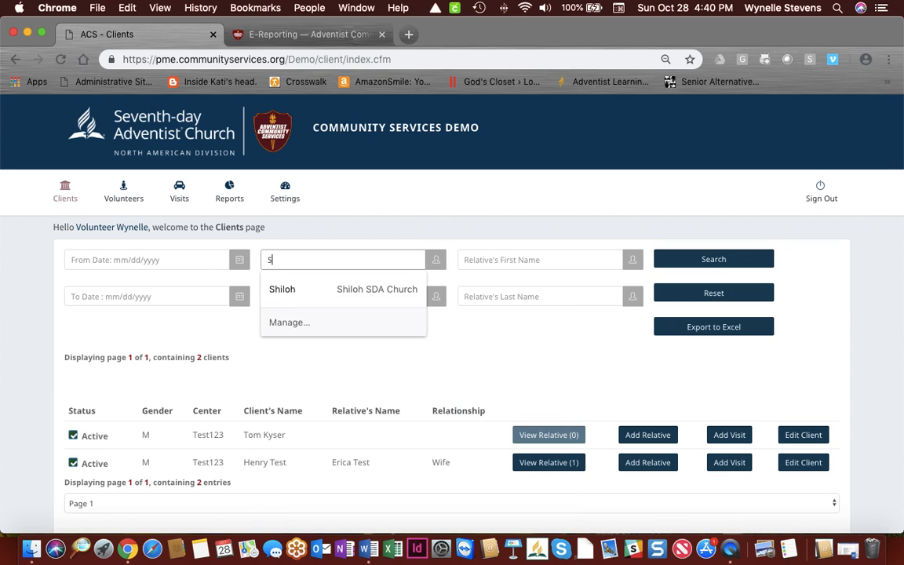
text(USIE)
key(Return)
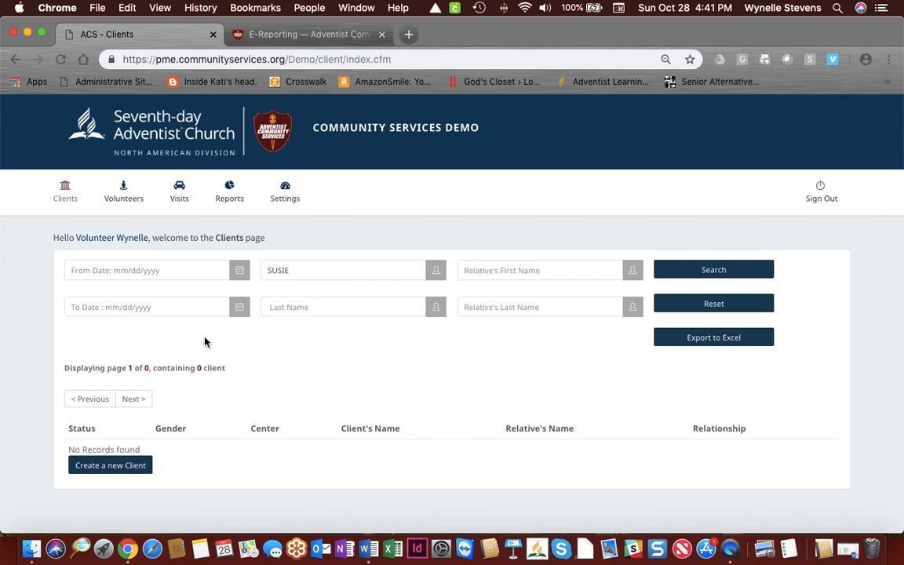
mouse_move(285, 187)
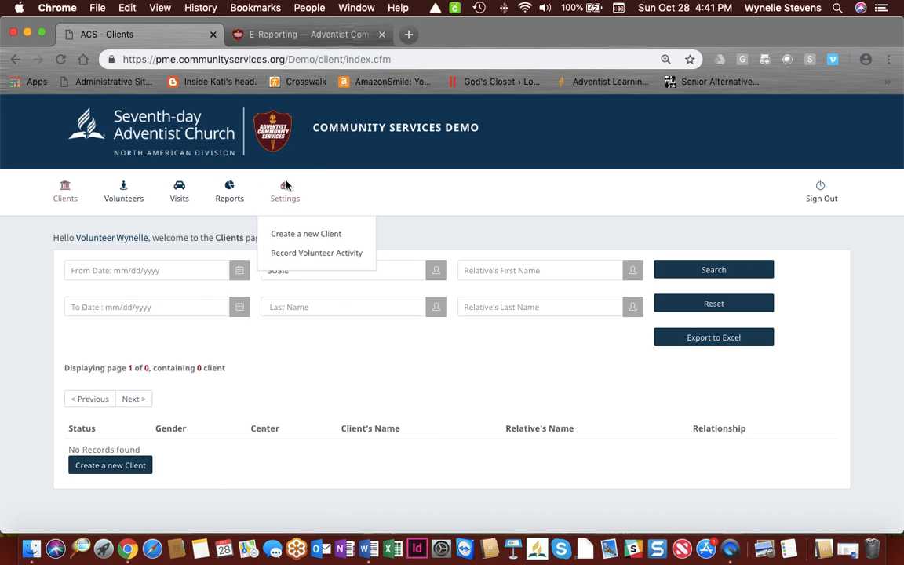
Step: Start a new client record and enter the client's first and last name
click(294, 234)
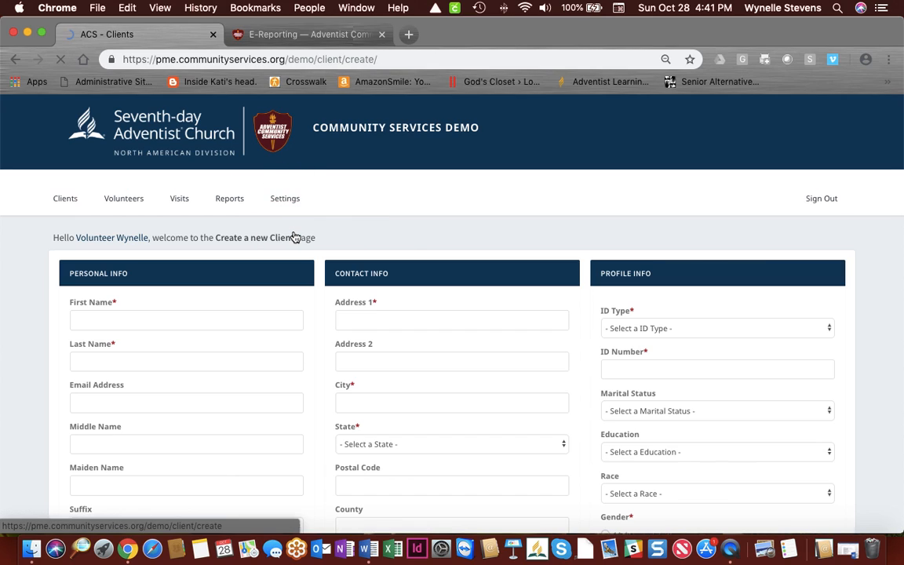
click(117, 320)
text(SUSIE)
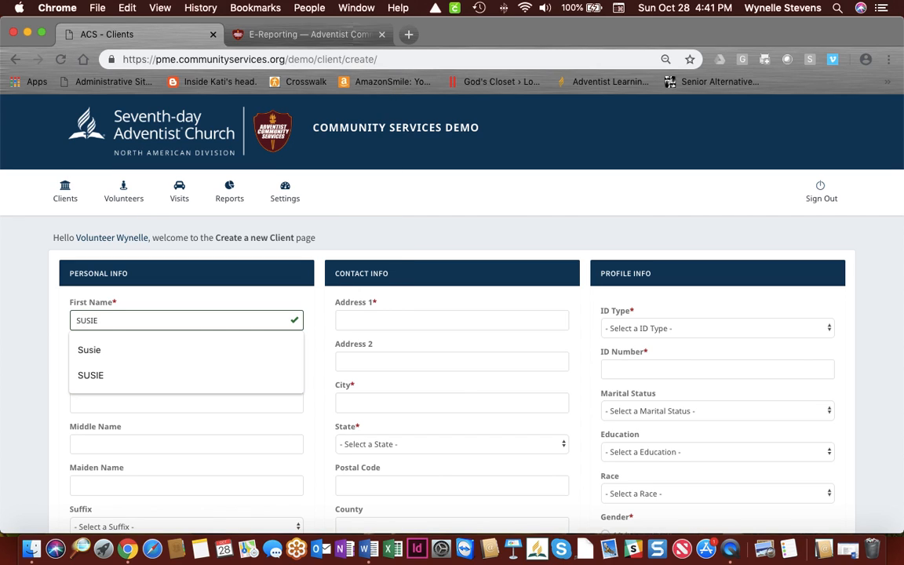
text(\\)
key(BackSpace)
key(BackSpace)
key(BackSpace)
key(BackSpace)
key(BackSpace)
key(BackSpace)
text(usie)
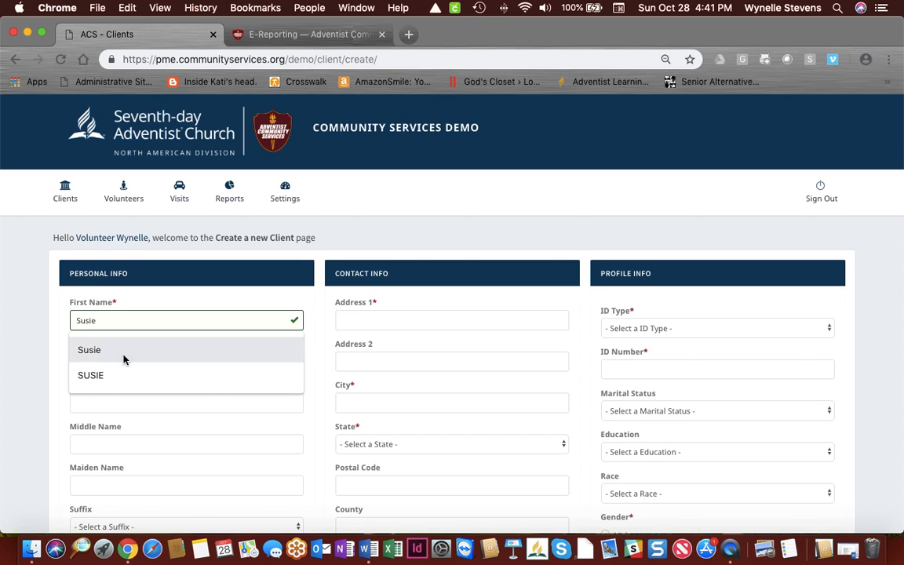
click(123, 354)
click(111, 360)
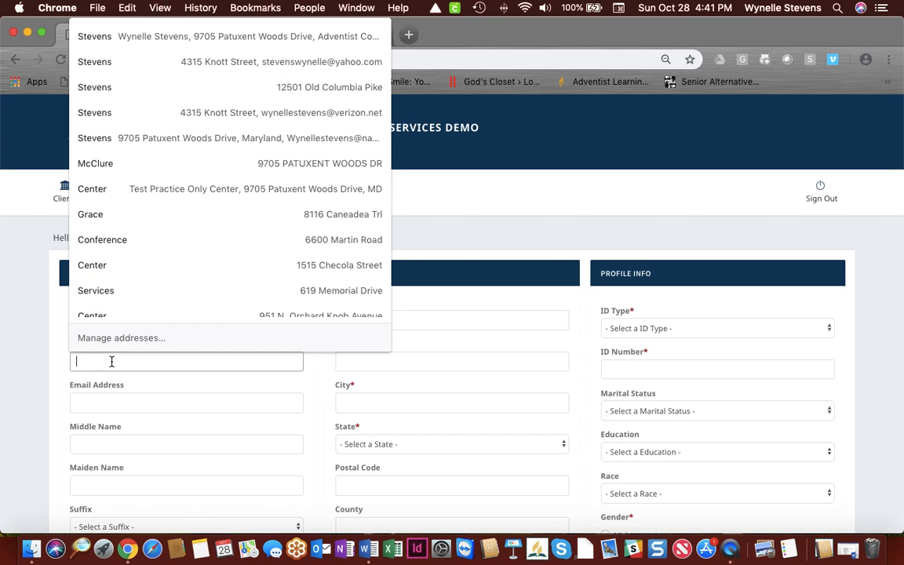
text(Test)
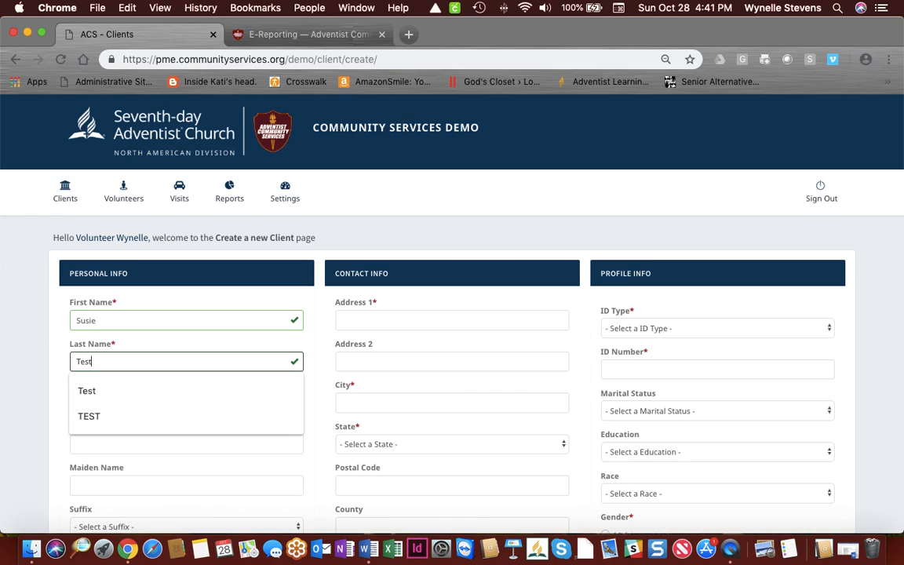
text(,)
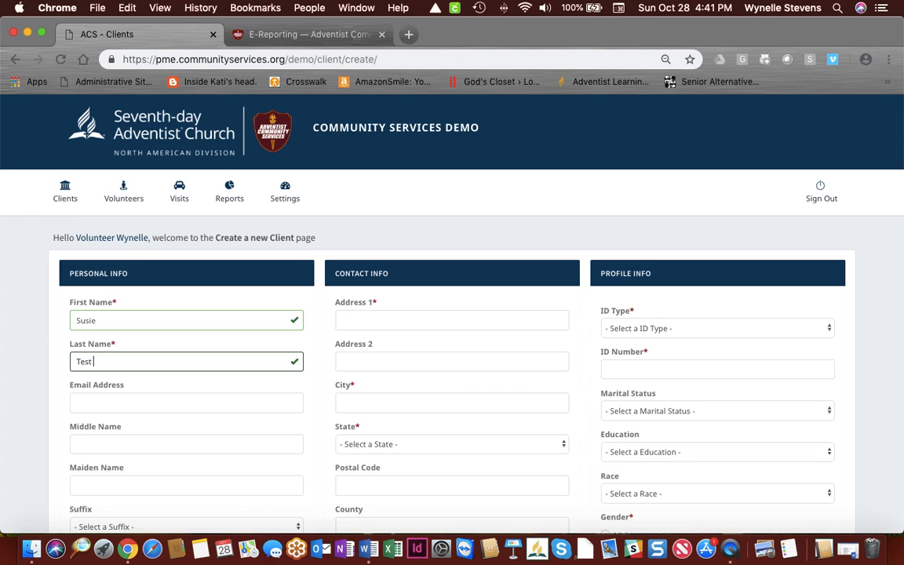
key(BackSpace)
text(,II)
Step: Set the client's name suffix to II
click(104, 400)
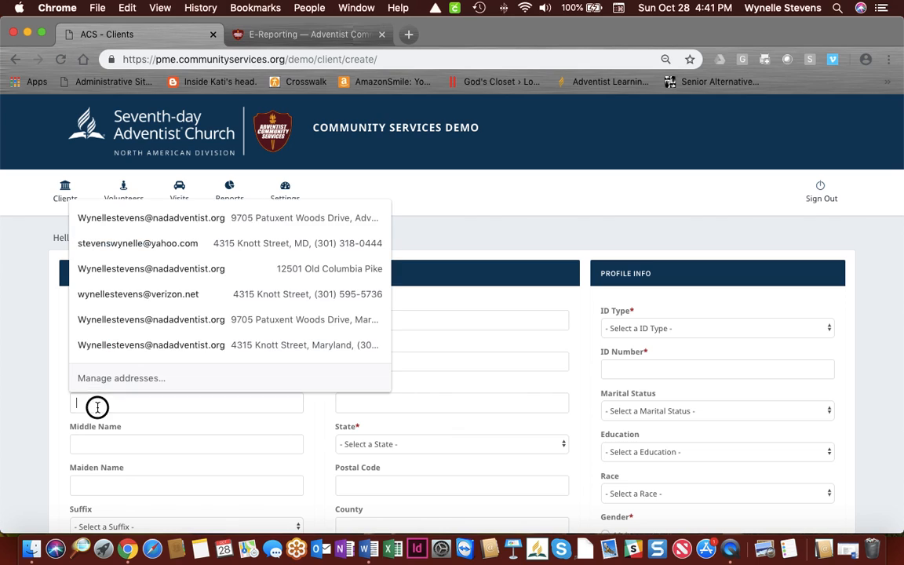
click(188, 459)
scroll(188, 460, down, 1)
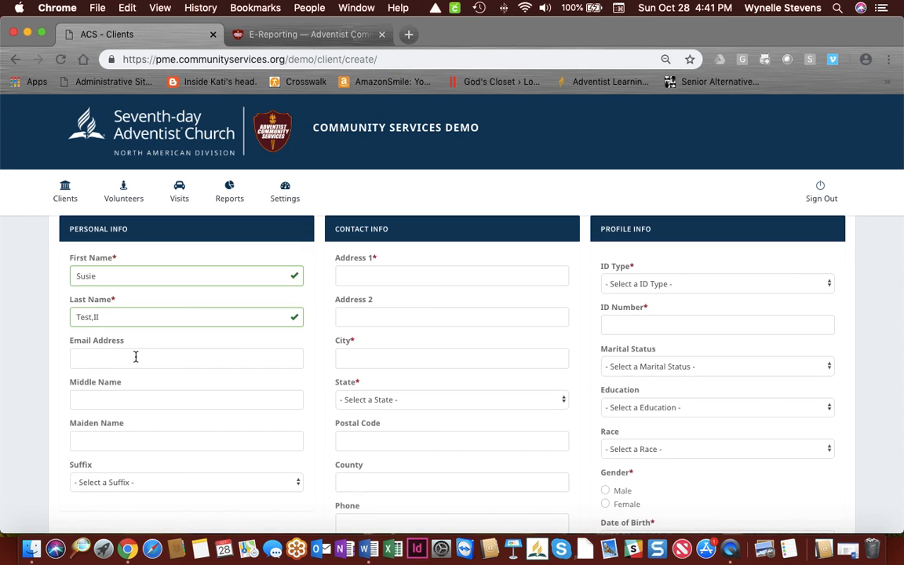
scroll(136, 357, down, 1)
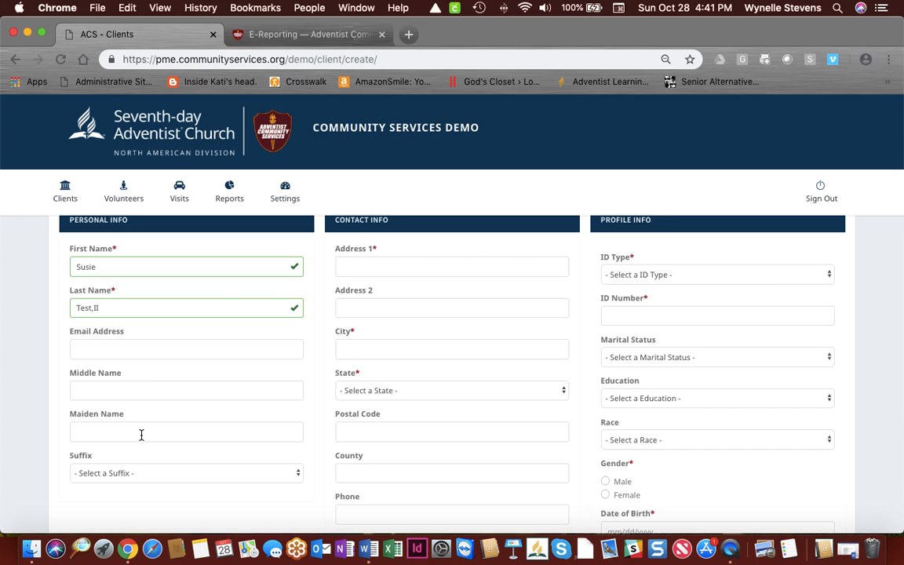
click(148, 477)
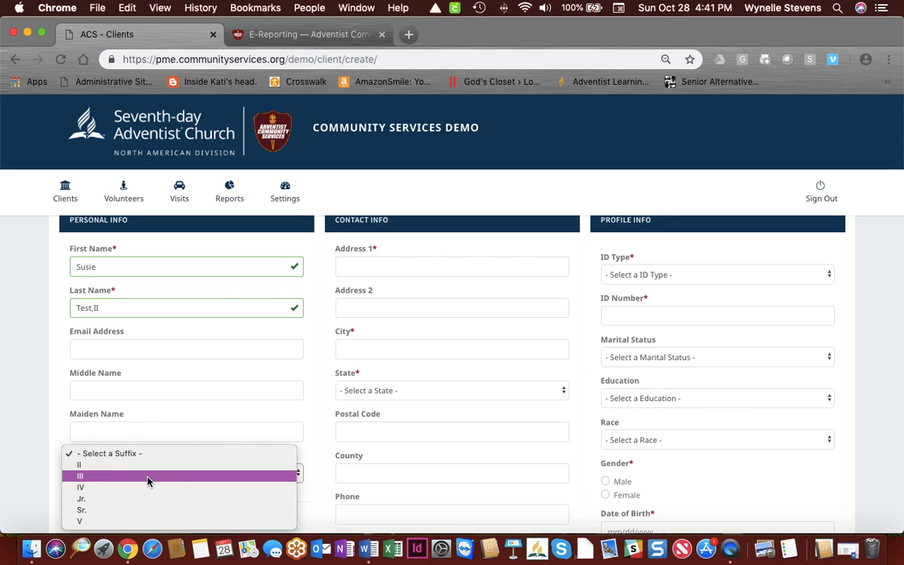
click(126, 465)
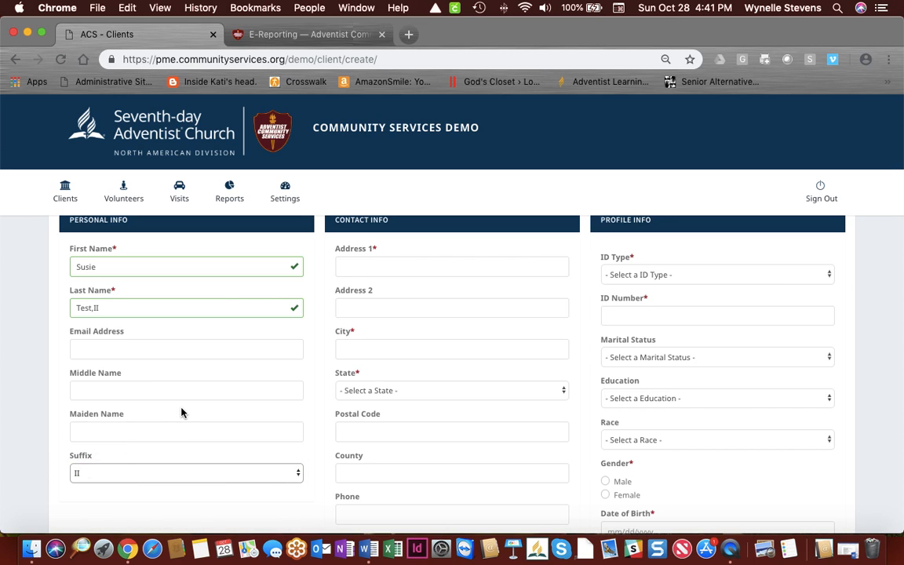
scroll(182, 412, up, 2)
scroll(181, 412, up, 2)
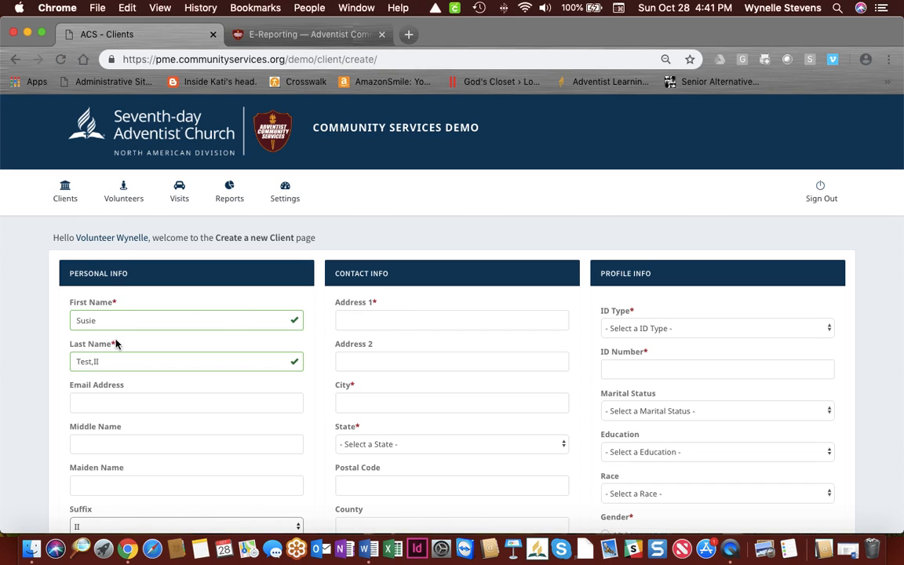
Step: Fill the street address, city, state and postal code from a saved autofill entry
click(374, 320)
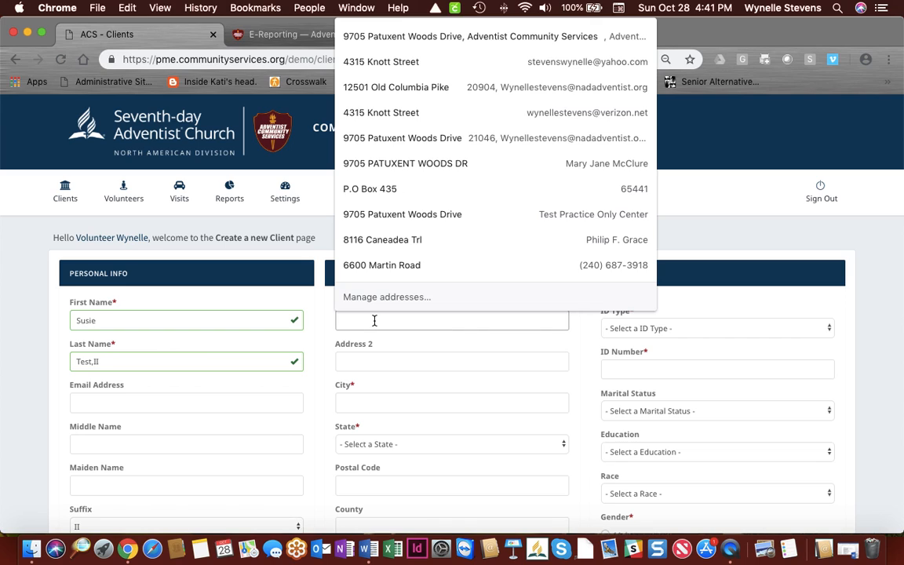
click(401, 245)
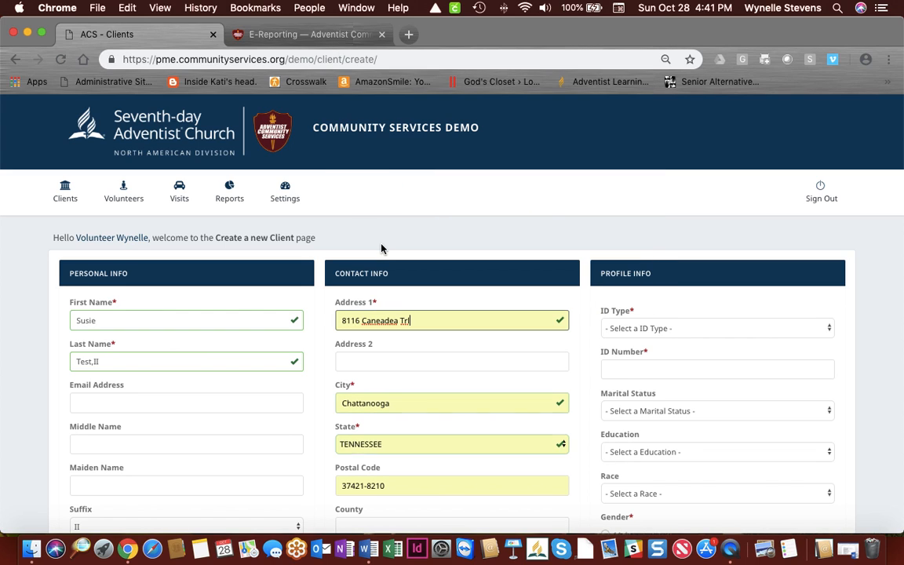
scroll(396, 268, down, 3)
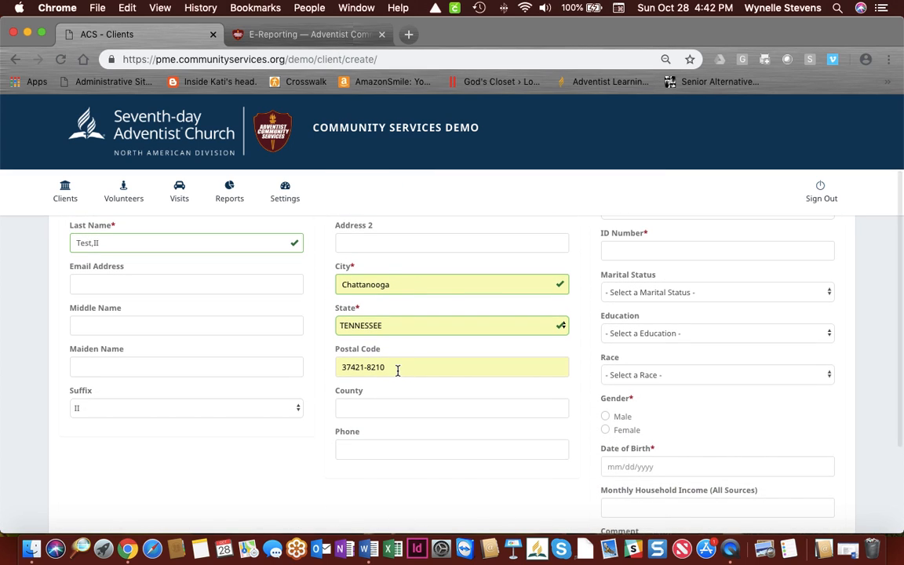
click(381, 368)
scroll(280, 323, up, 3)
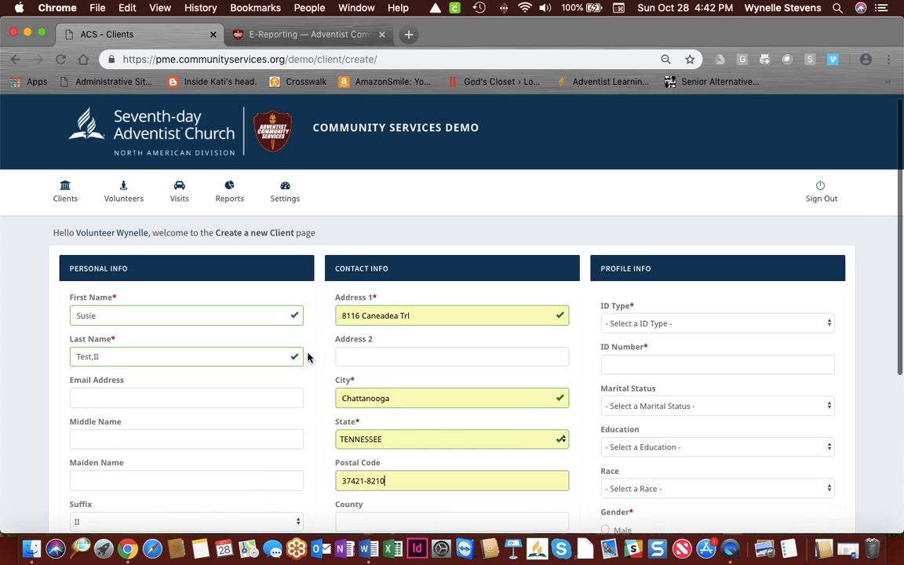
scroll(414, 318, down, 2)
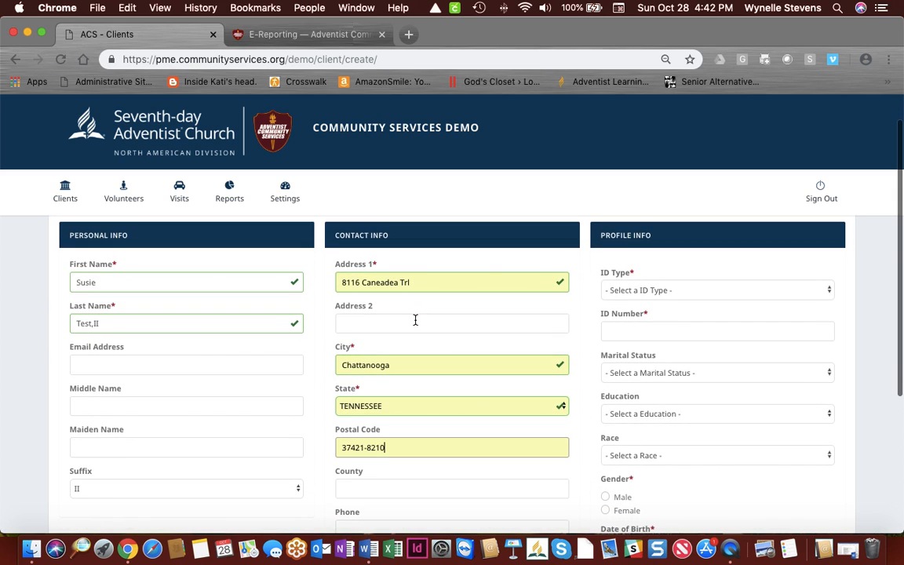
scroll(416, 322, down, 1)
scroll(416, 321, up, 2)
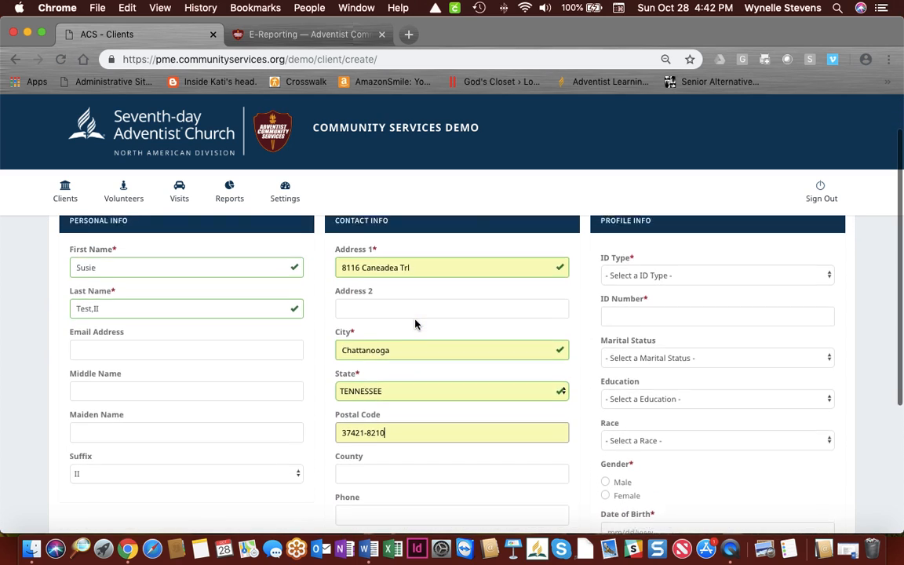
click(653, 286)
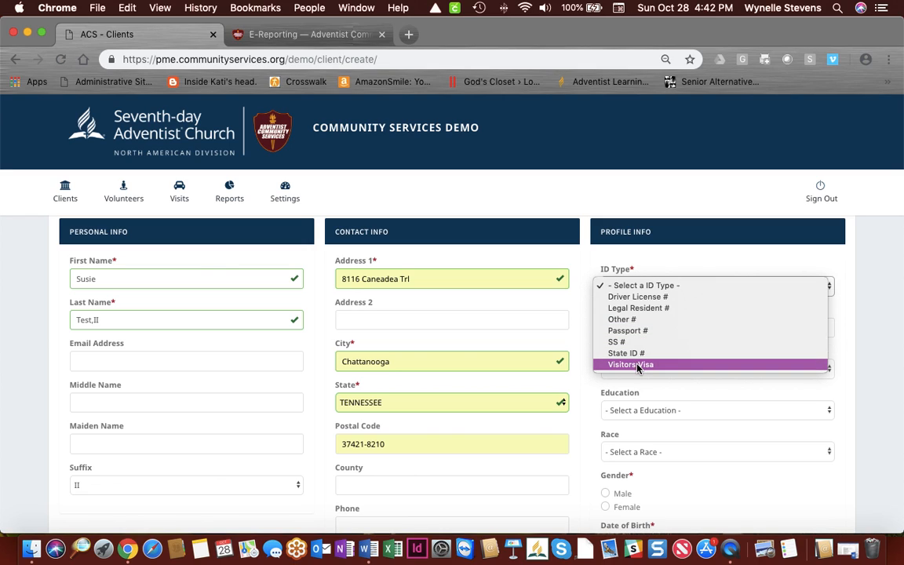
Step: Set ID type to Other # and fill the ID number from a saved suggestion
click(643, 319)
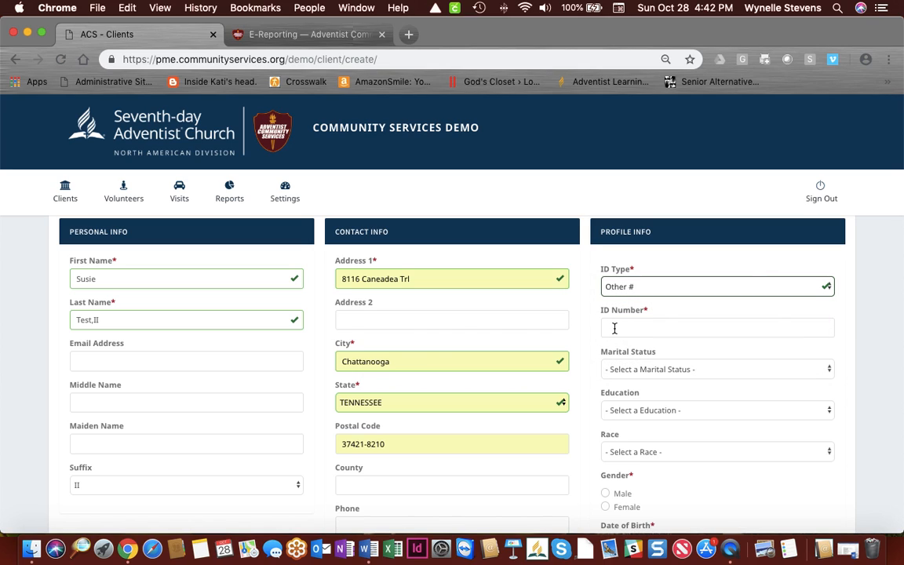
click(615, 328)
click(617, 357)
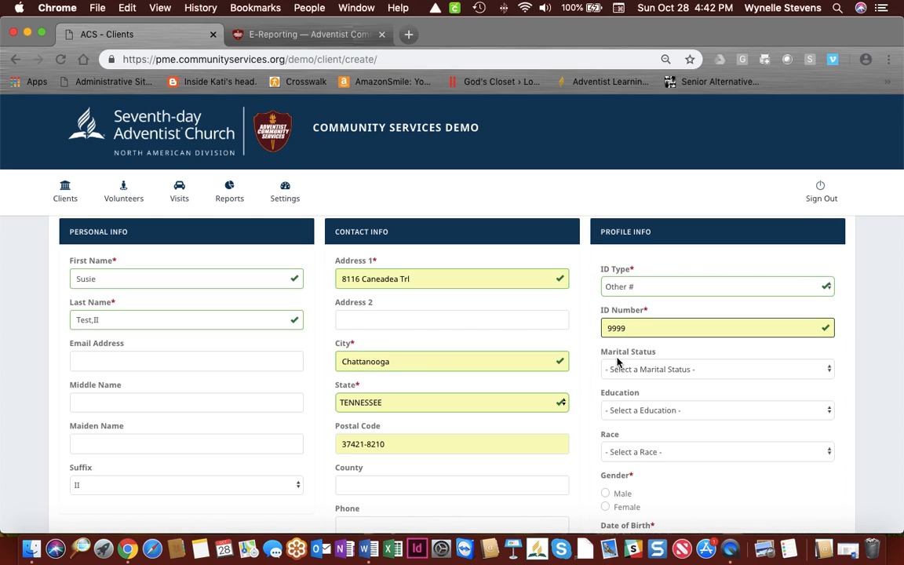
click(612, 287)
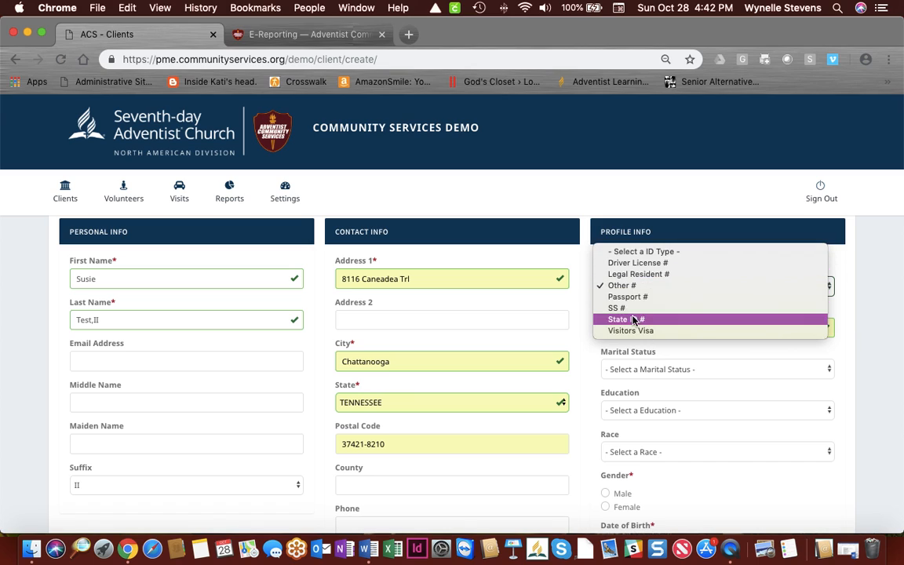
click(625, 289)
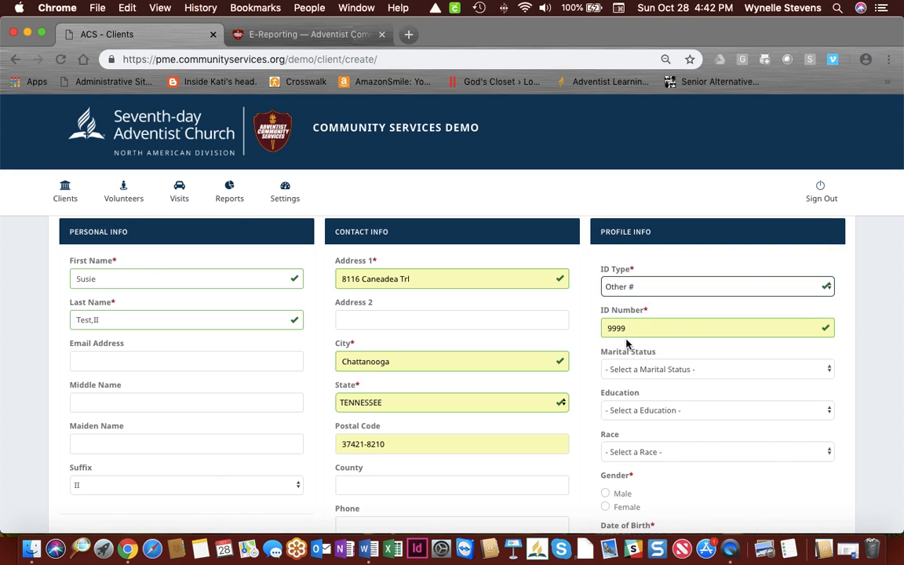
scroll(635, 327, down, 2)
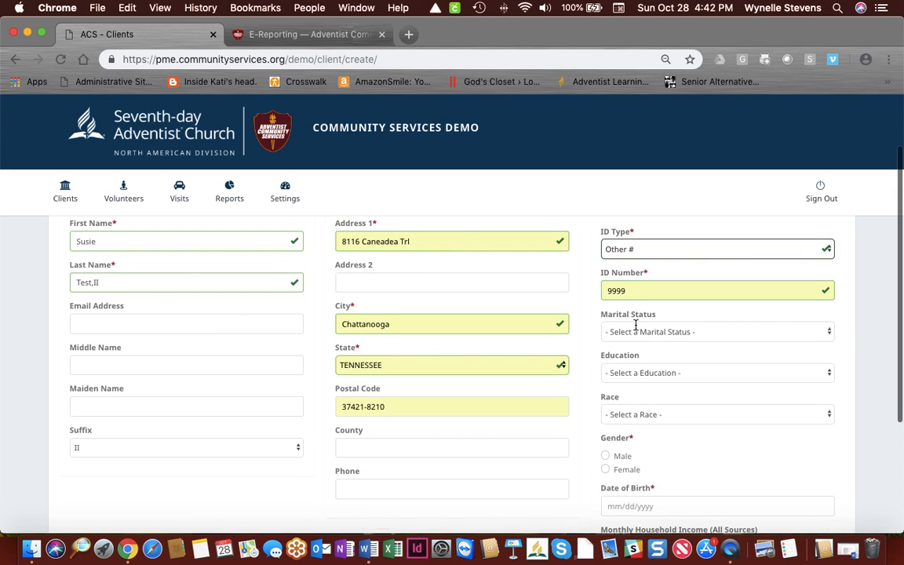
Step: Set marital status to Married and race to Asian/Indian
click(687, 333)
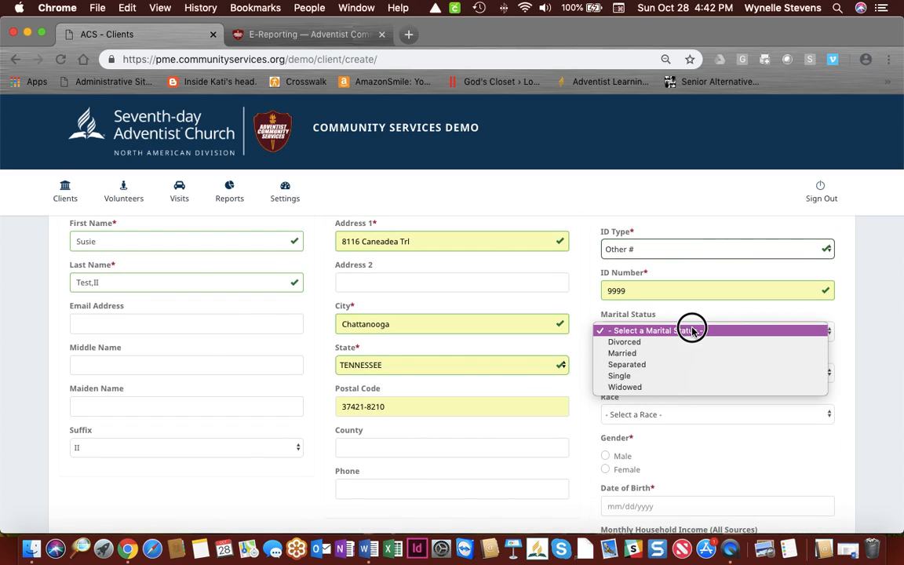
click(632, 355)
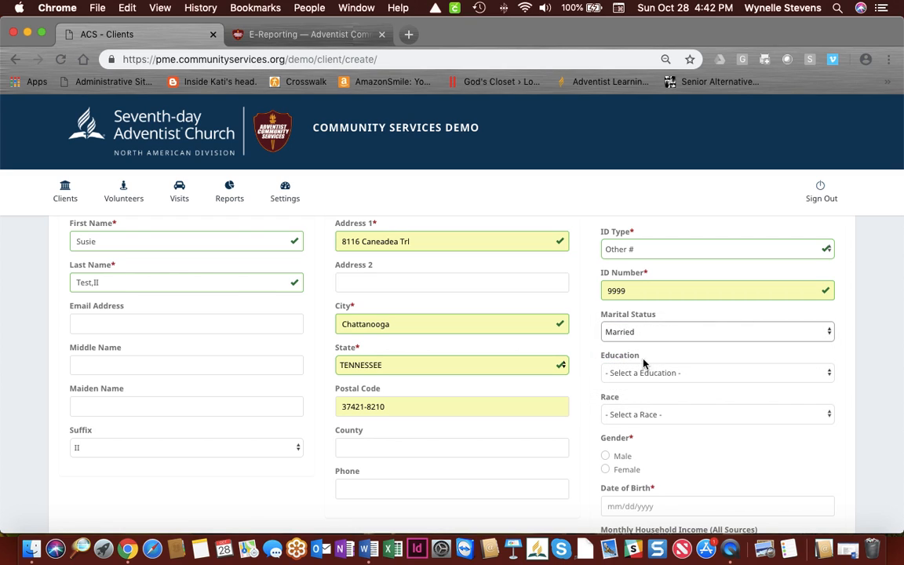
click(648, 374)
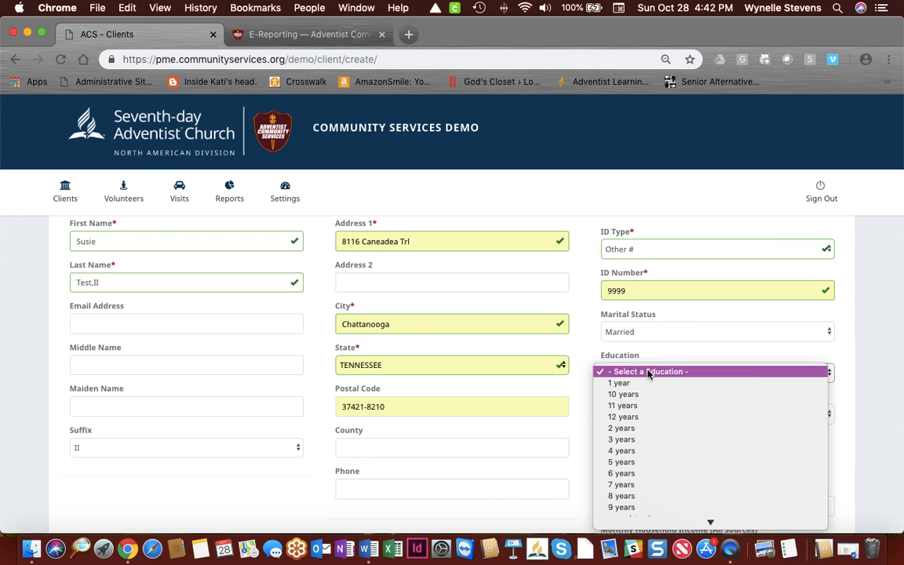
click(695, 338)
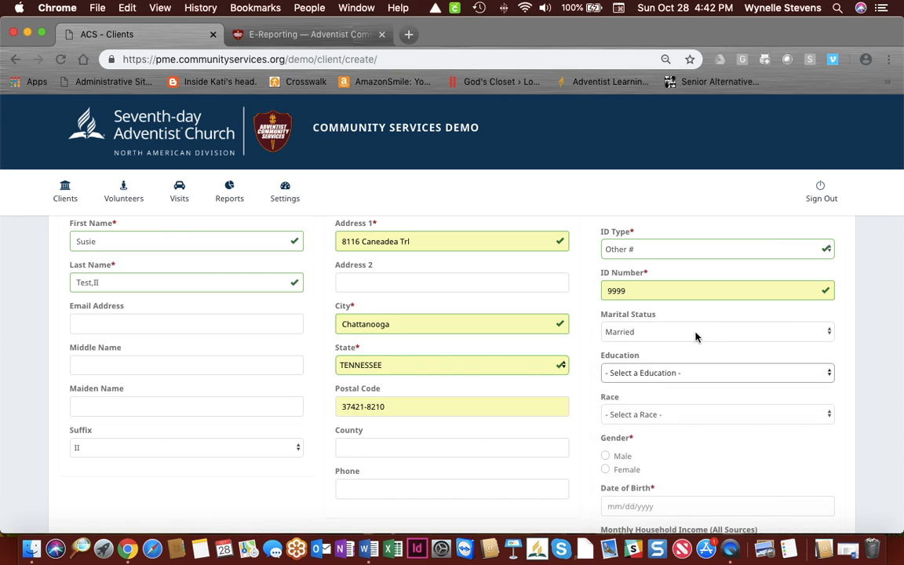
scroll(695, 337, down, 2)
click(687, 353)
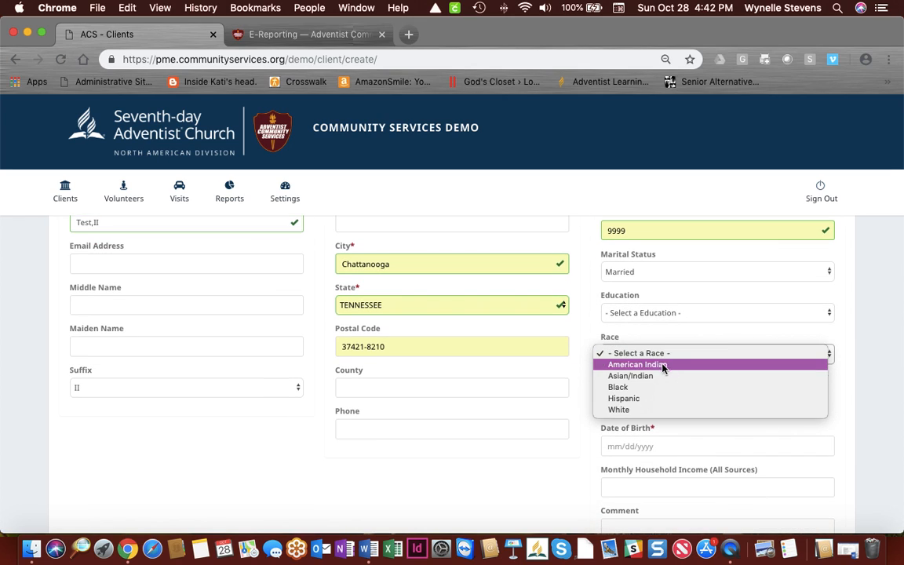
click(636, 375)
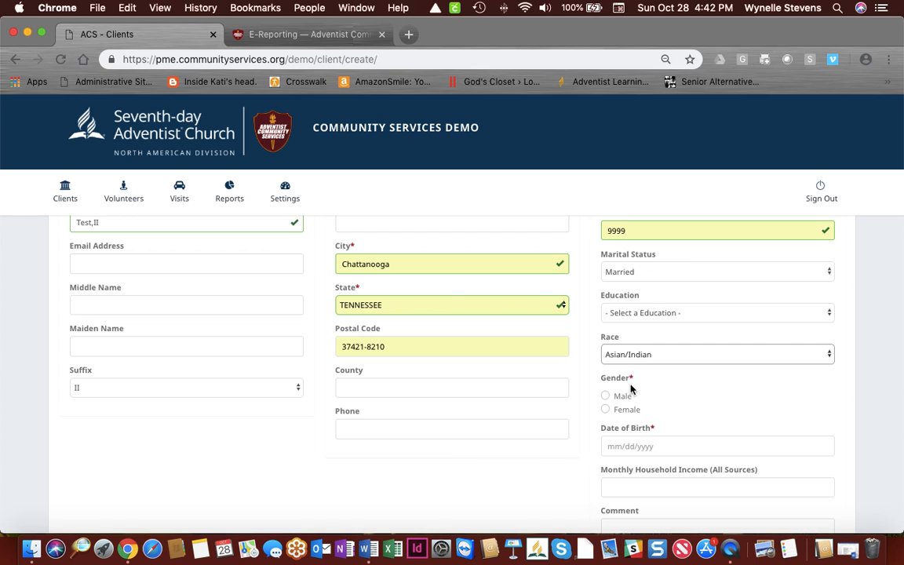
Step: Mark the client as Female with date of birth 01/01/1900
click(605, 409)
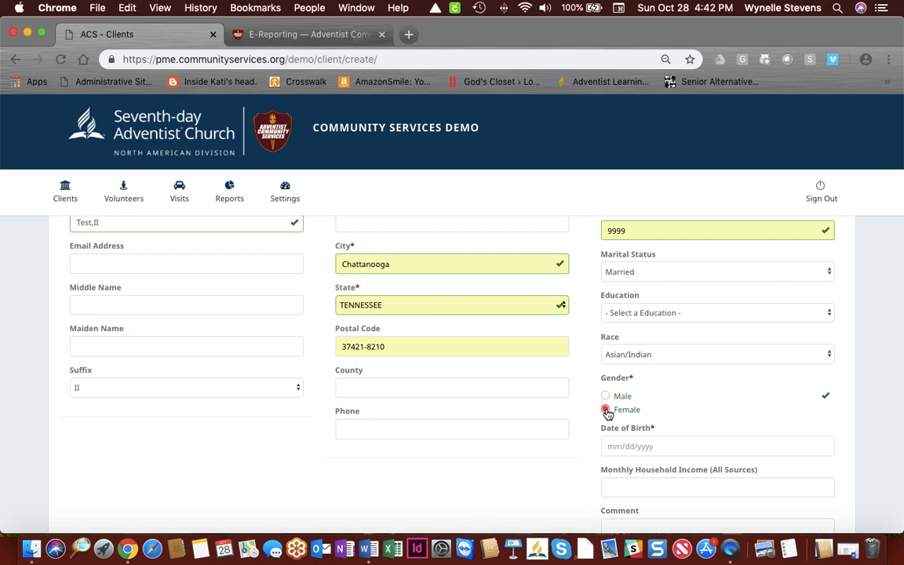
scroll(584, 444, down, 3)
click(611, 351)
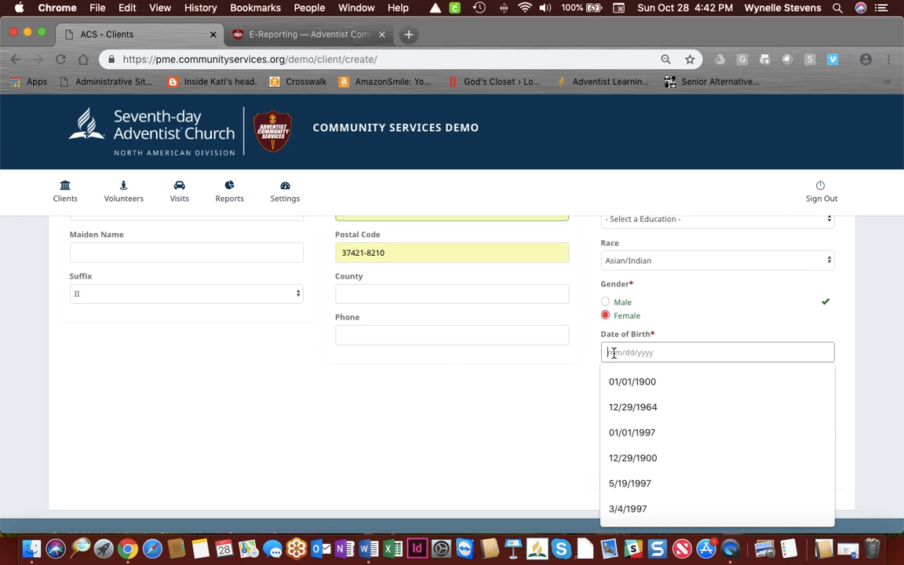
click(629, 382)
scroll(551, 432, down, 2)
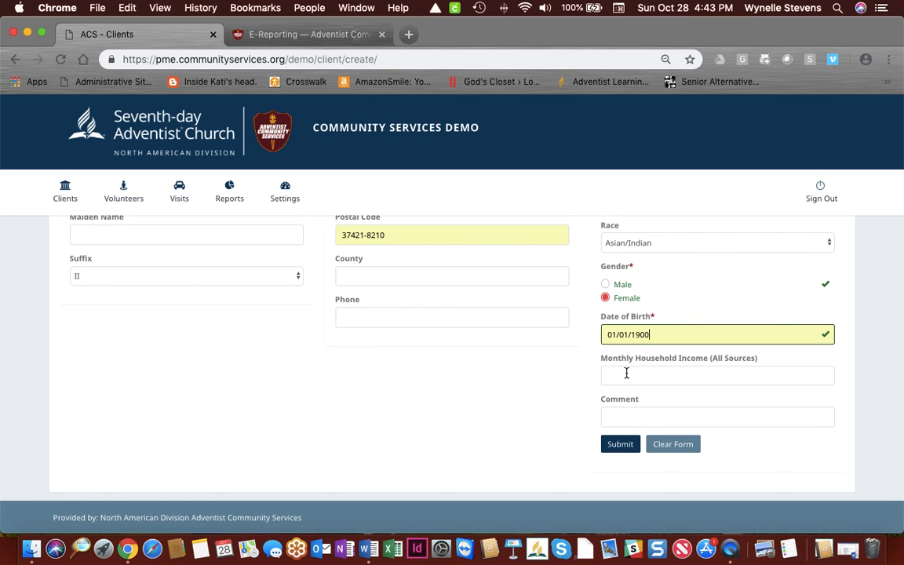
scroll(527, 404, up, 5)
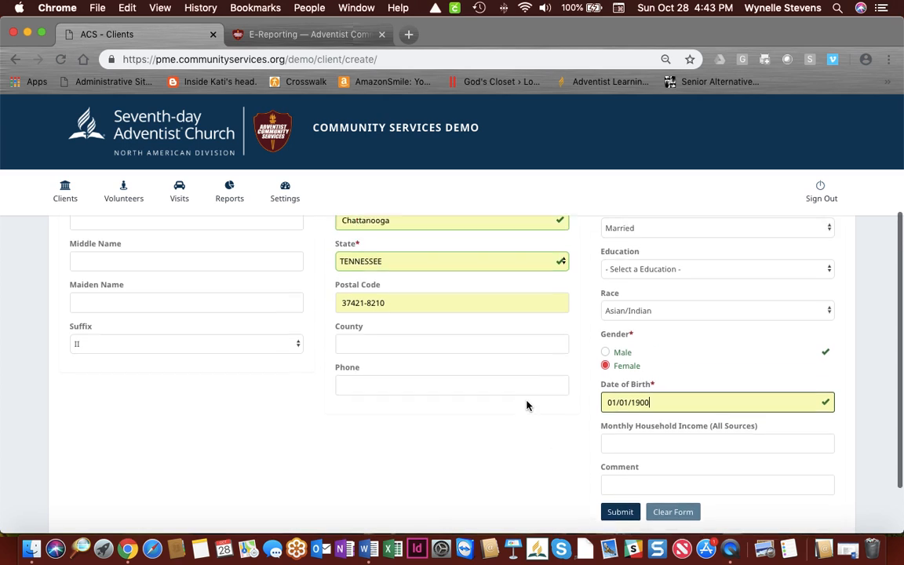
scroll(527, 400, down, 5)
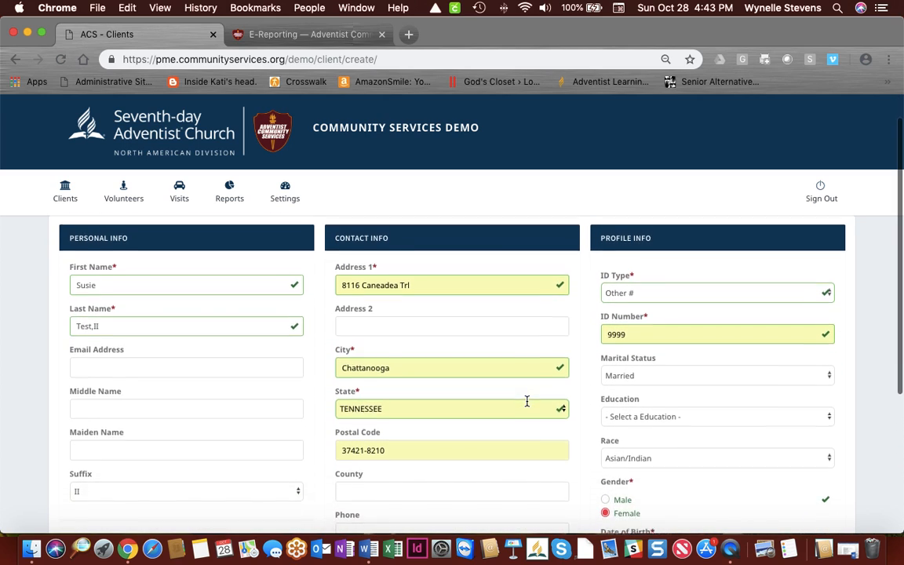
Step: Shorten the postal code to the 5-digit 37421 and save the client record
click(621, 473)
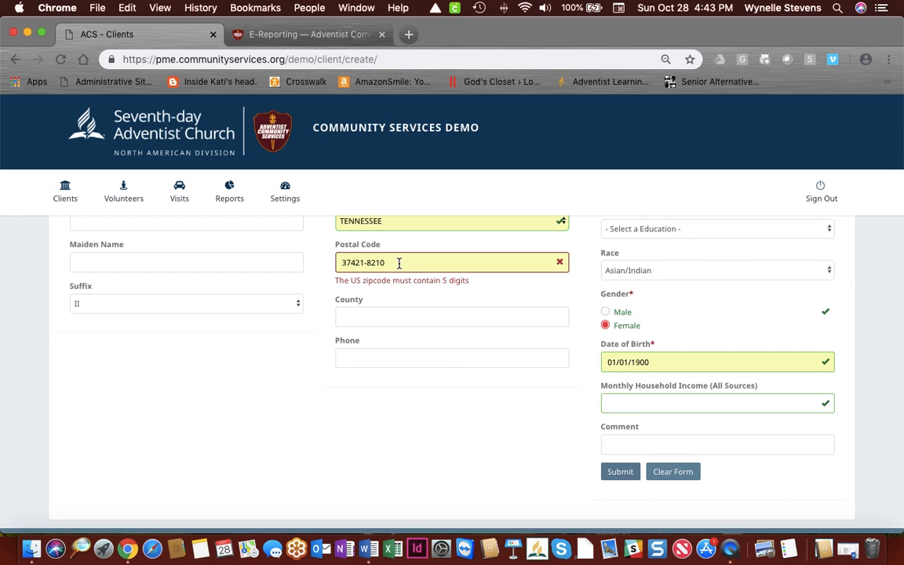
click(399, 264)
key(BackSpace)
key(BackSpace)
key(BackSpace)
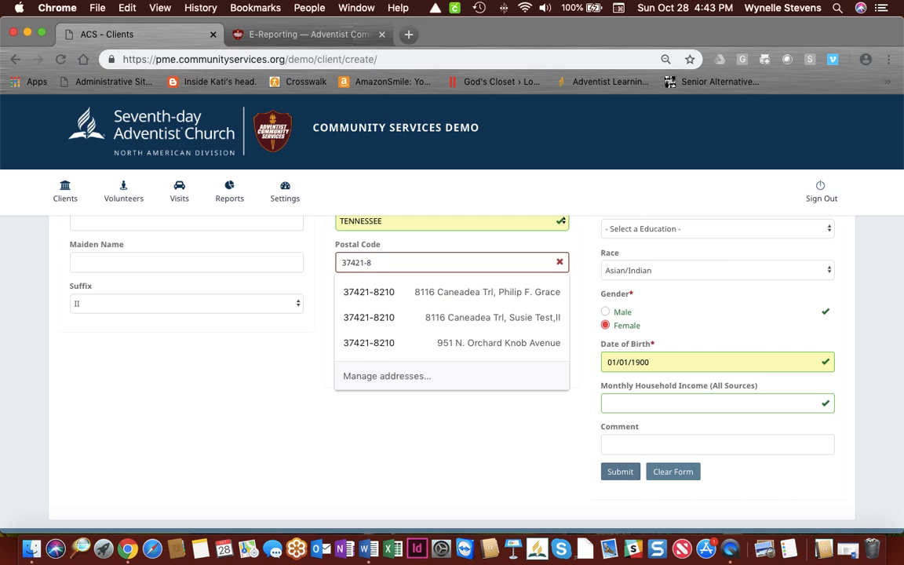
key(BackSpace)
key(BackSpace)
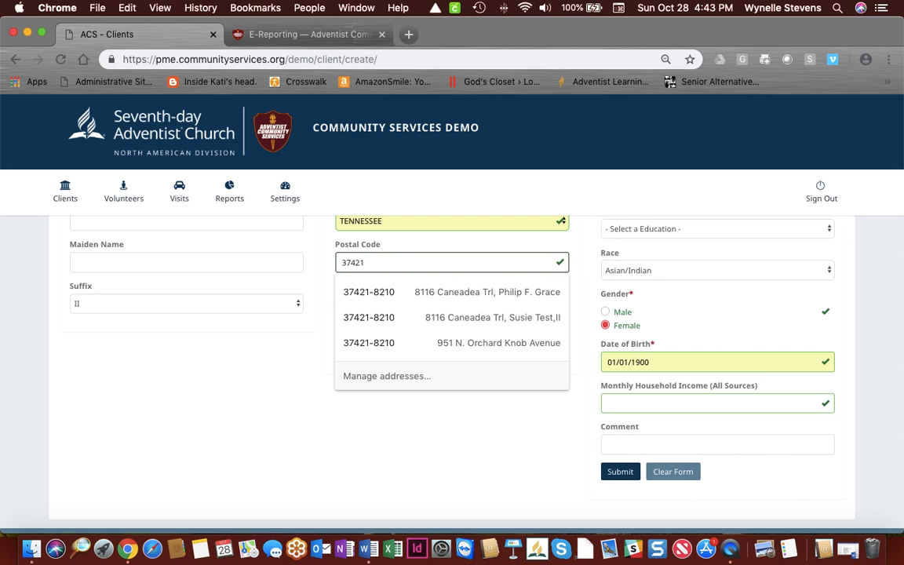
click(399, 434)
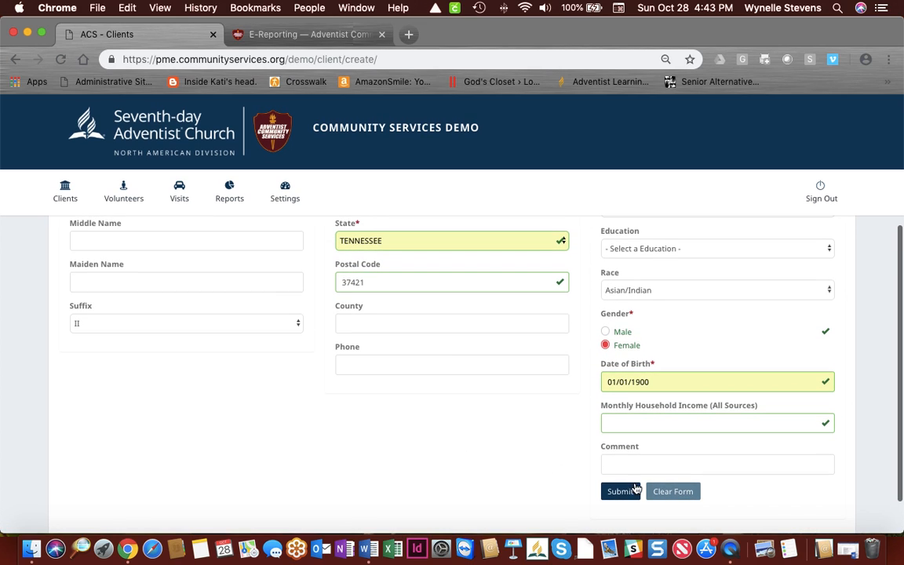
click(624, 491)
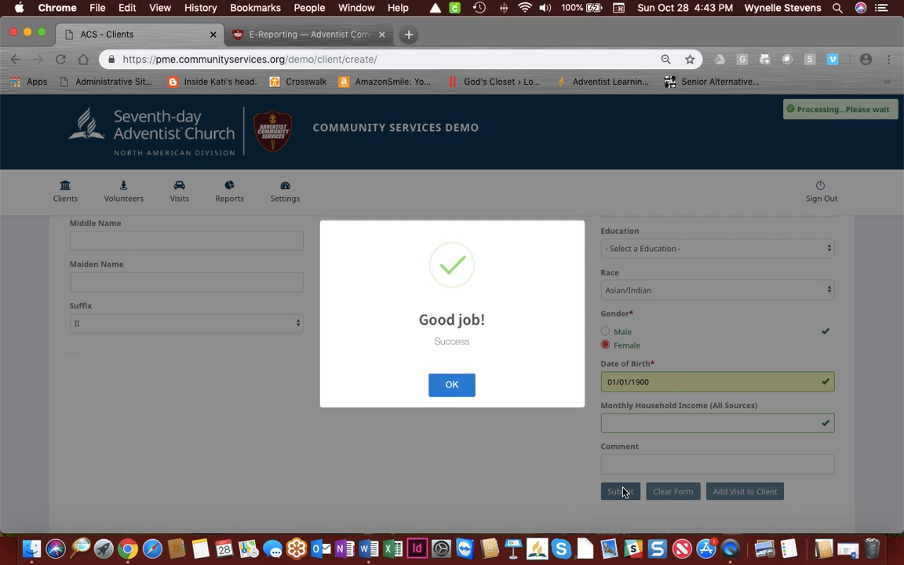
click(452, 387)
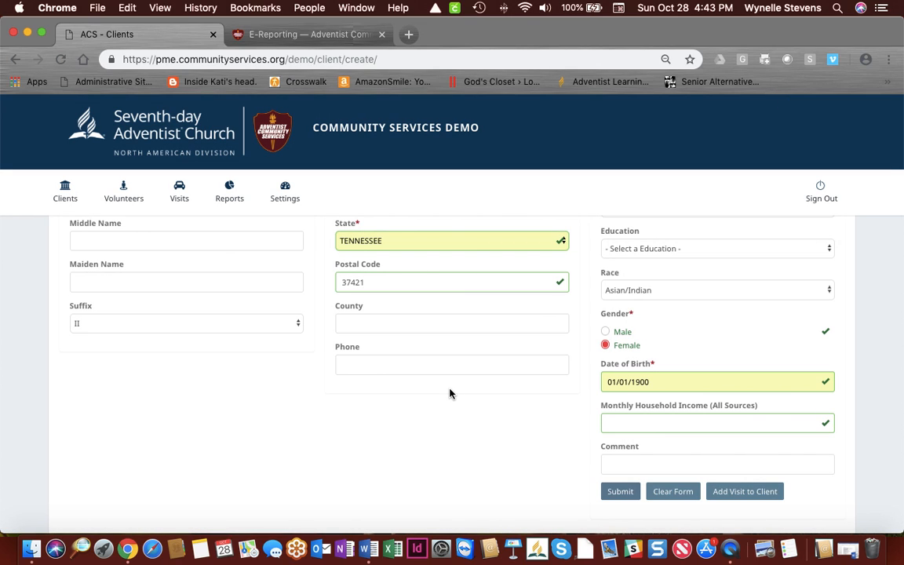
Step: Add a visit for the client dated 10/26/2018
click(743, 495)
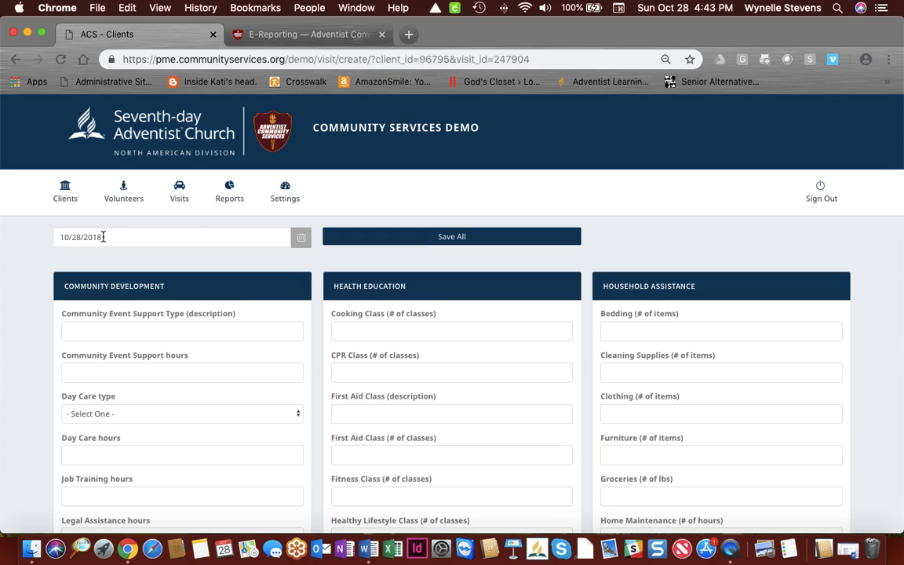
click(235, 240)
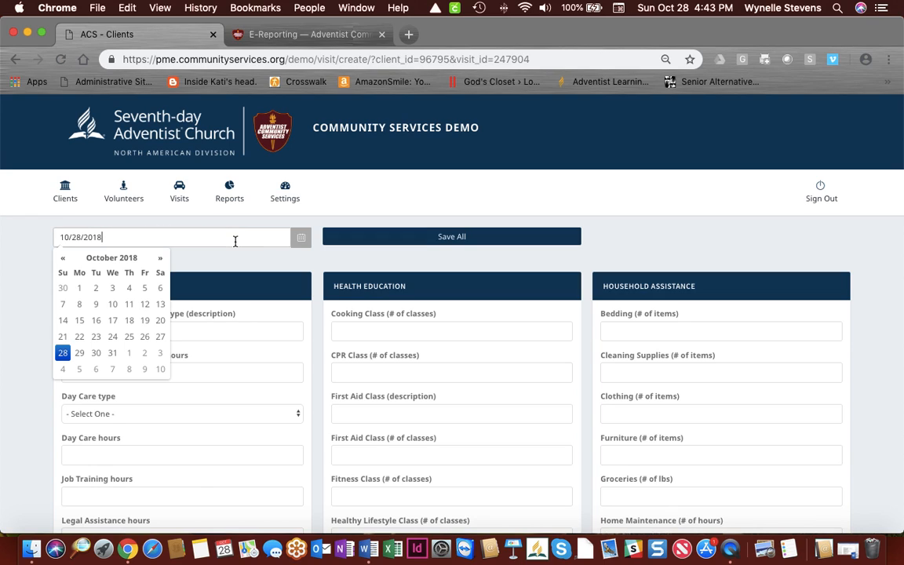
click(145, 339)
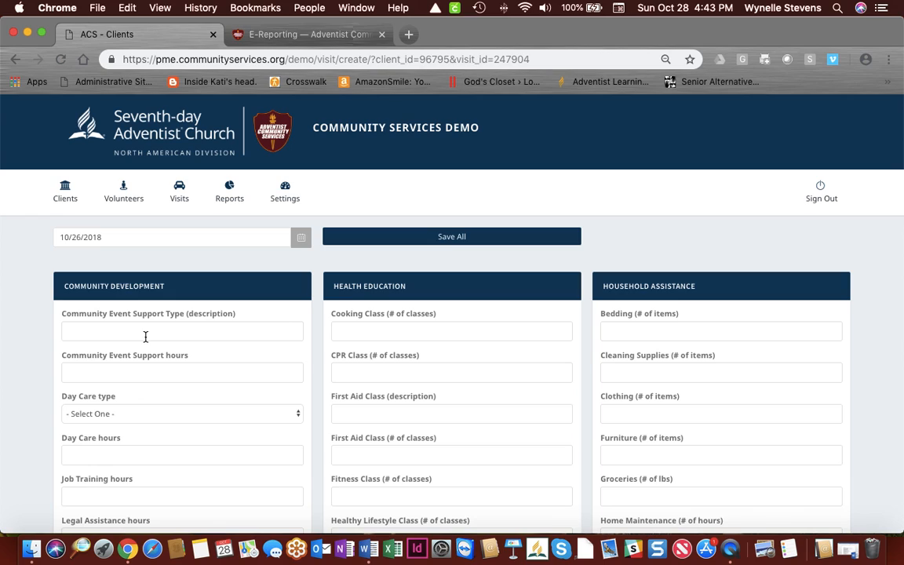
click(190, 235)
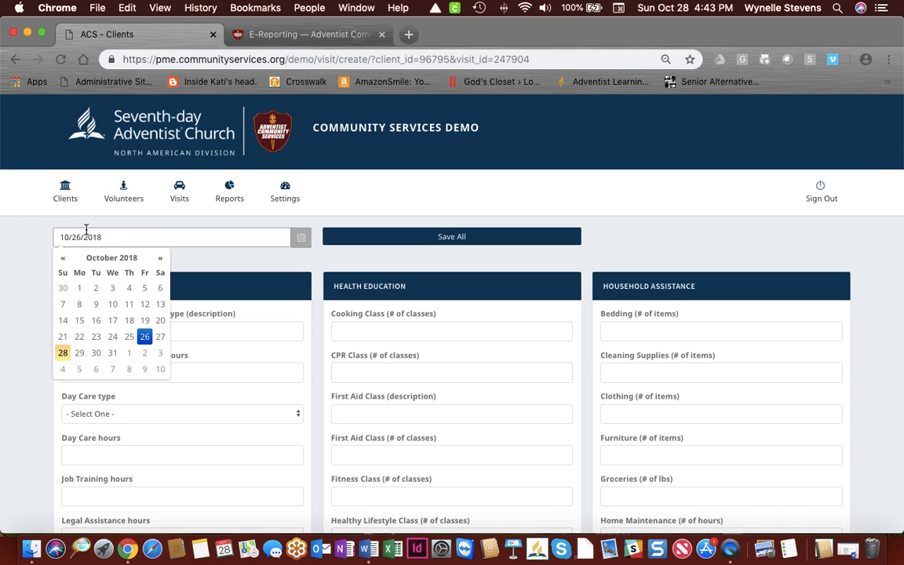
click(239, 328)
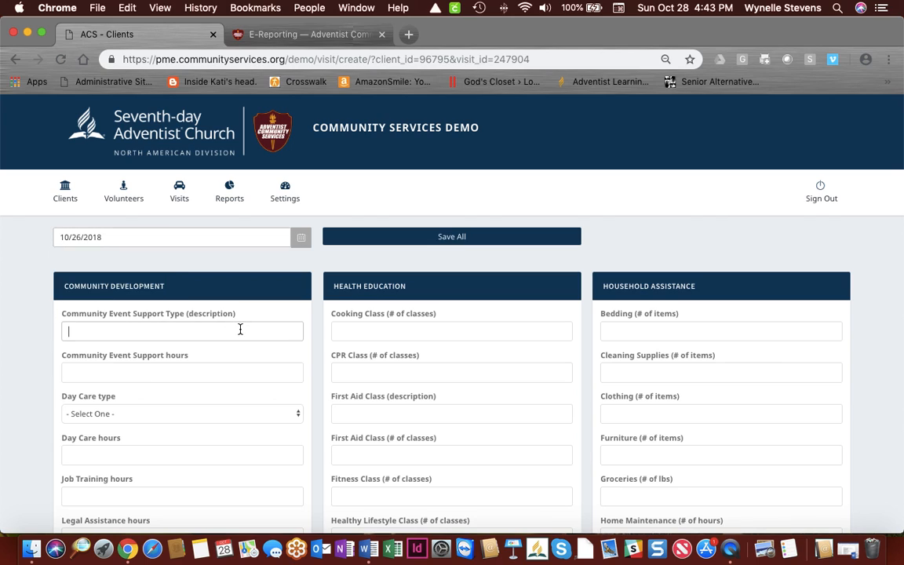
scroll(240, 329, down, 2)
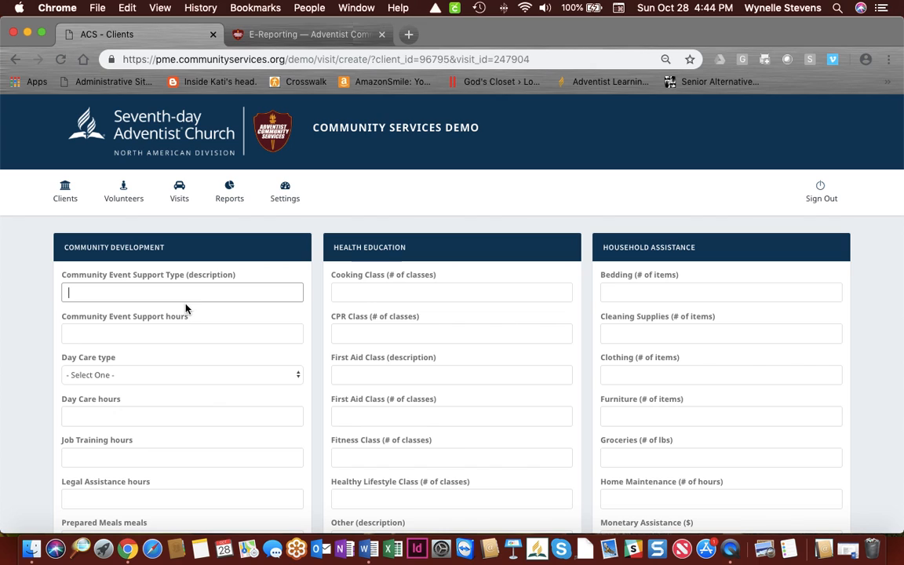
Step: Scroll past the Day Care and Shelter sections, viewing their type choices without changes
scroll(186, 298, down, 1)
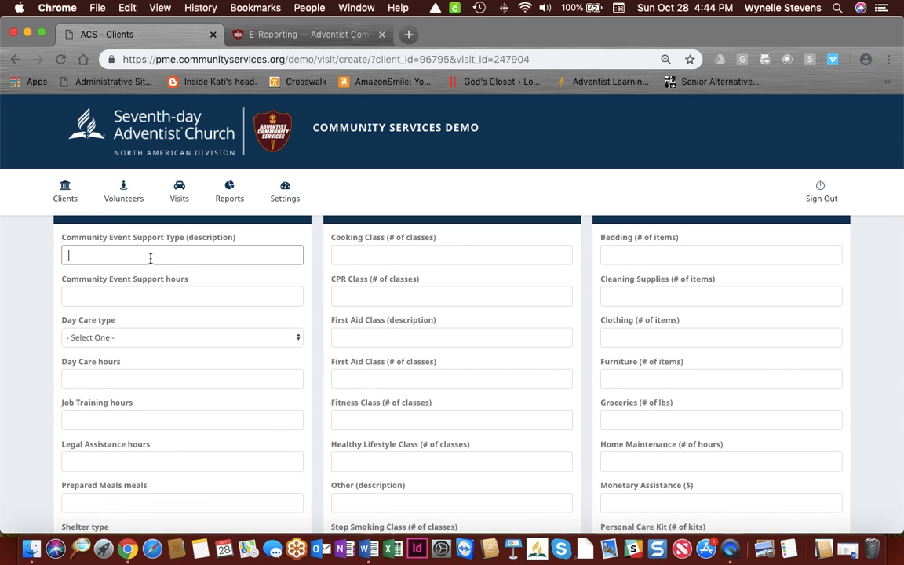
scroll(153, 256, down, 1)
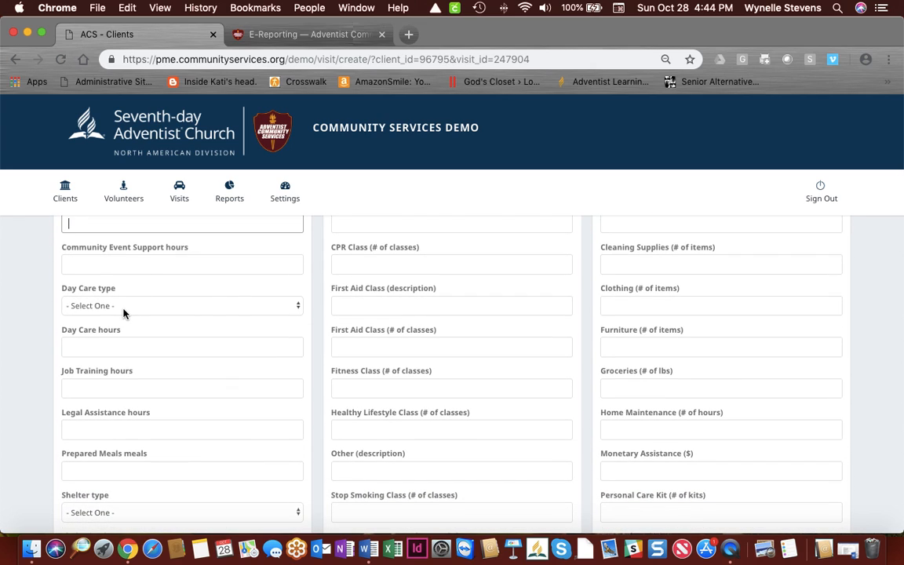
click(123, 312)
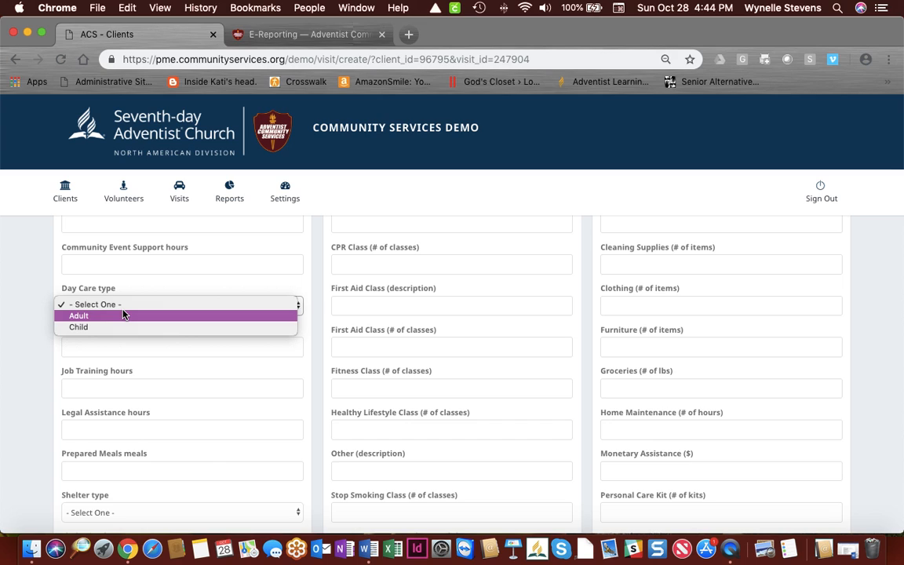
click(195, 358)
scroll(195, 359, down, 1)
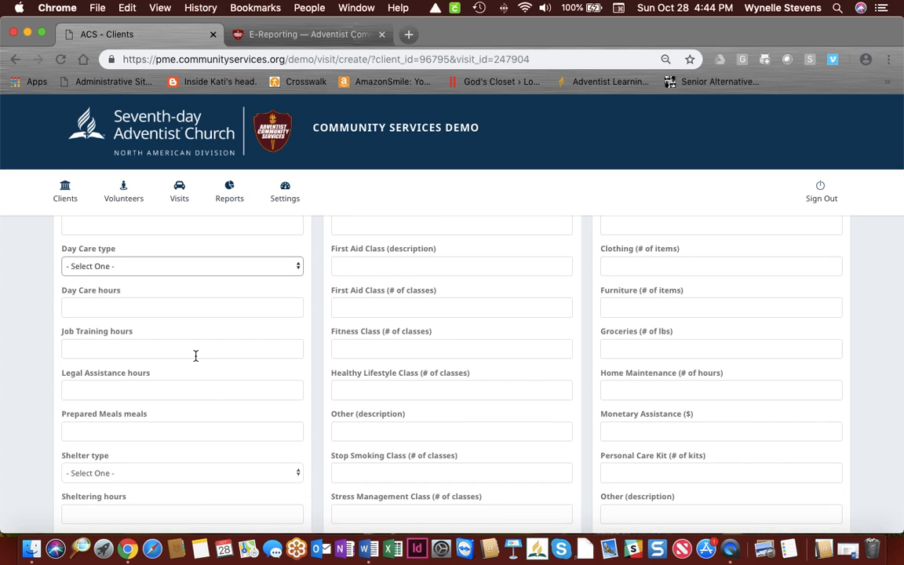
scroll(193, 355, down, 2)
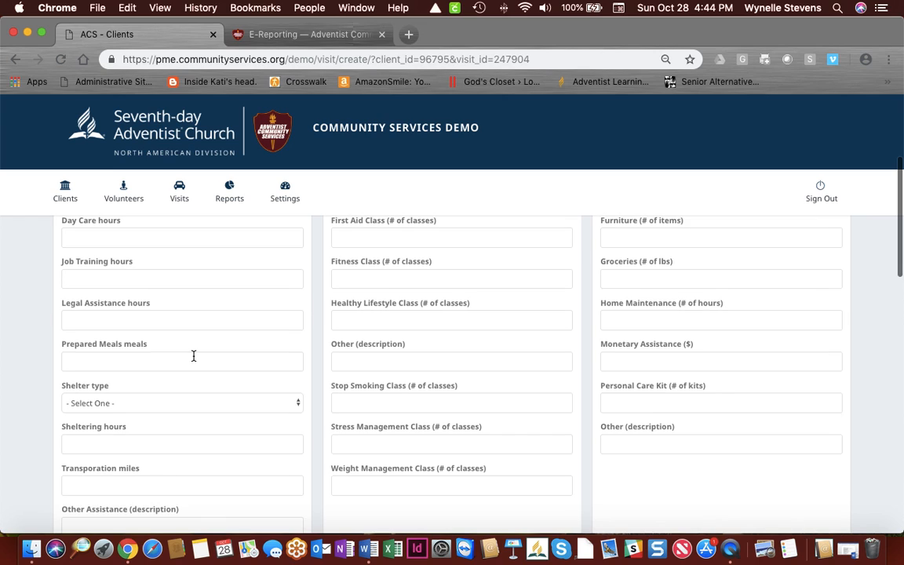
scroll(193, 356, down, 1)
click(191, 371)
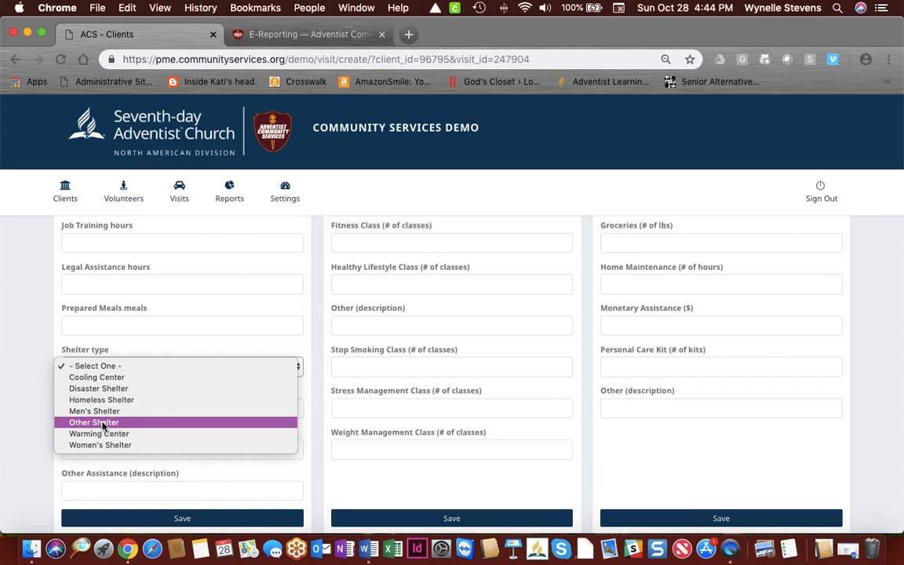
click(126, 304)
scroll(128, 319, down, 2)
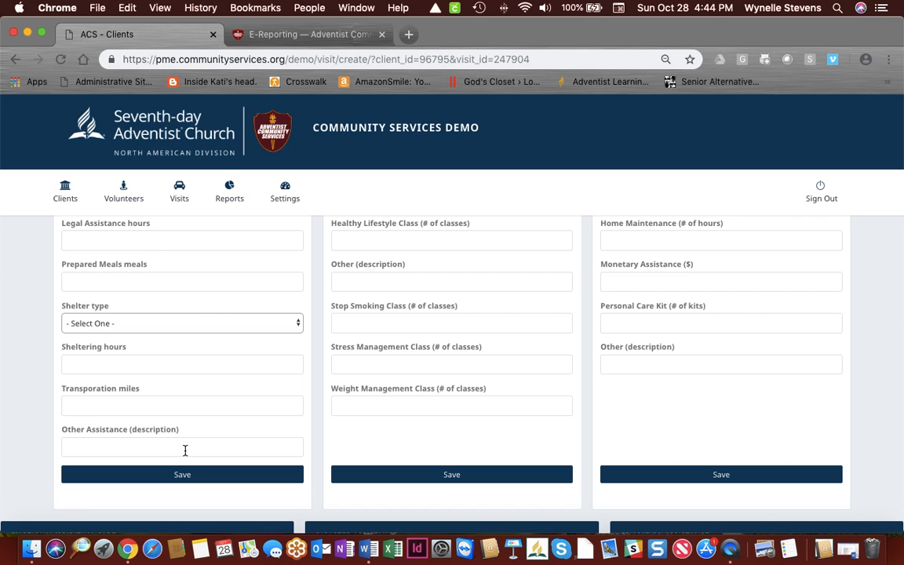
Step: Scroll down to the Emotional/Spiritual Care, Disaster Assistance and Education Assistance sections
scroll(294, 427, up, 5)
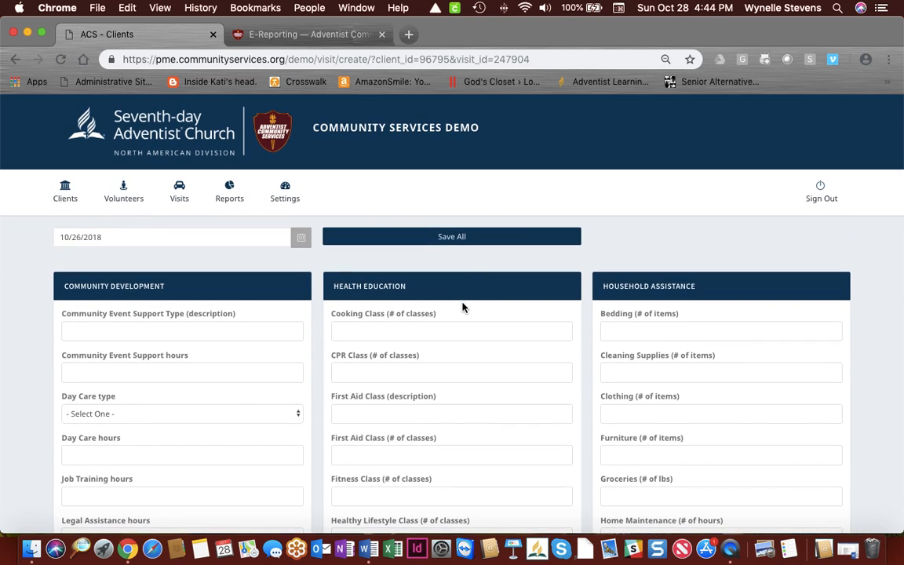
scroll(462, 306, down, 1)
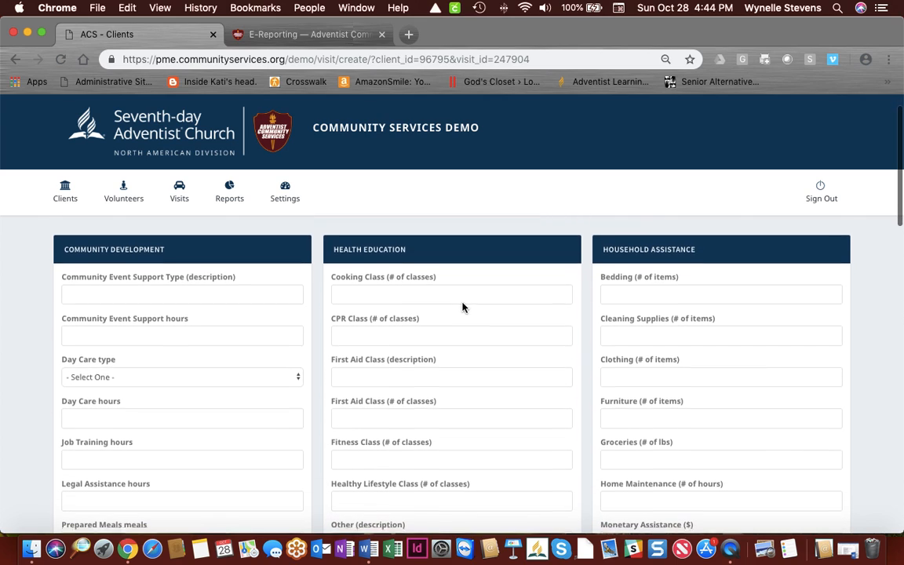
scroll(462, 304, down, 3)
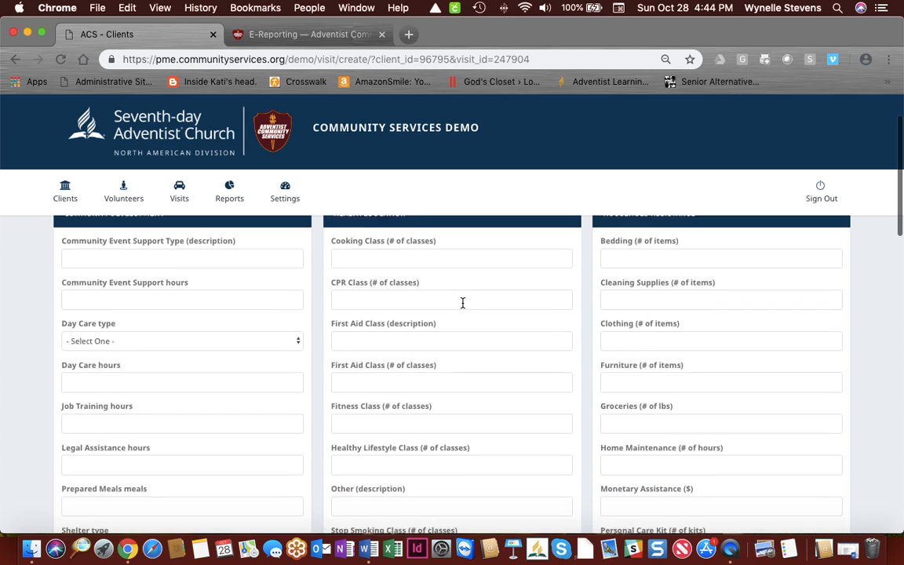
scroll(462, 307, down, 3)
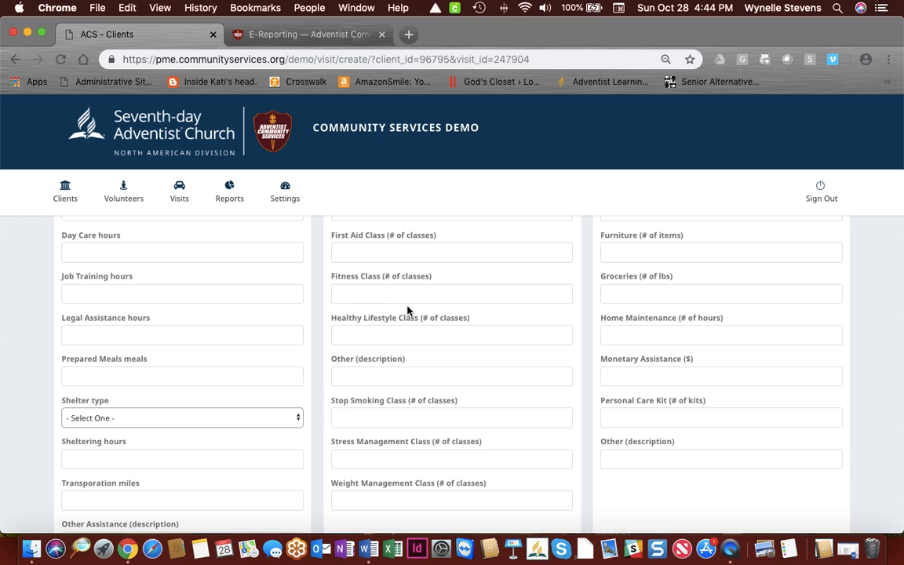
scroll(449, 338, down, 1)
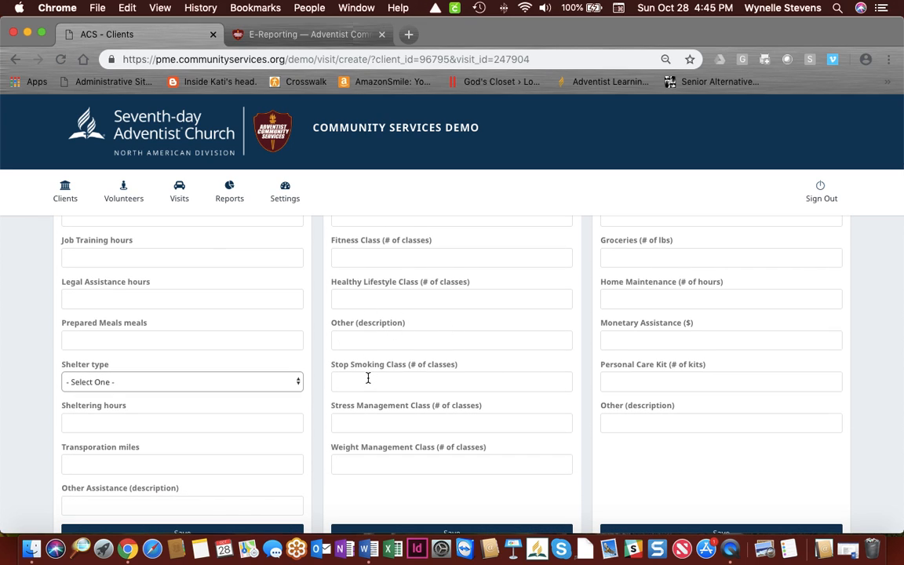
scroll(368, 378, down, 1)
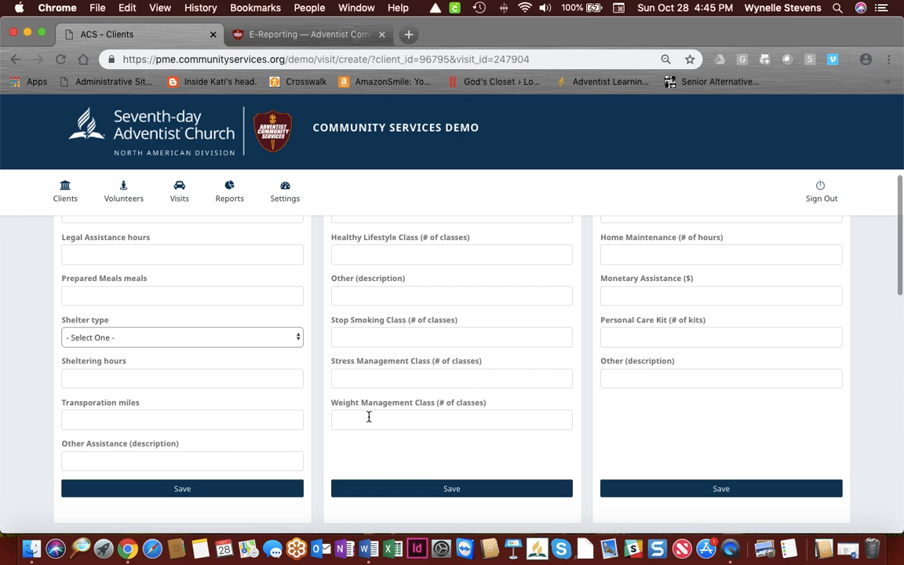
scroll(369, 417, up, 6)
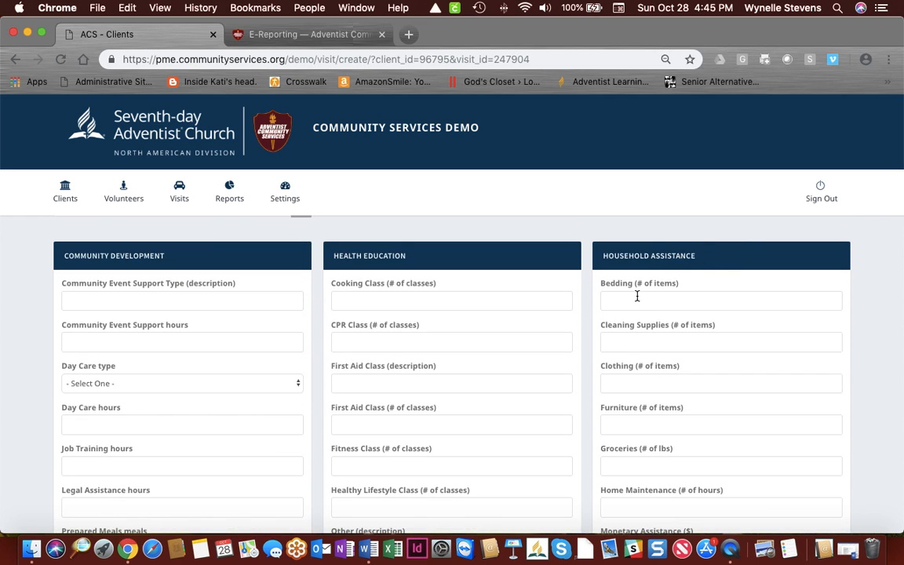
scroll(634, 299, down, 1)
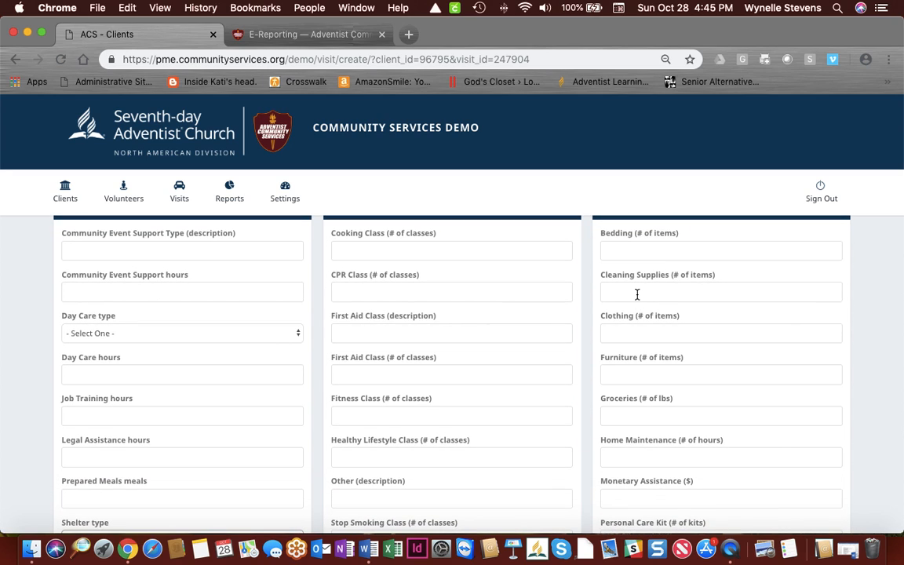
scroll(637, 295, down, 1)
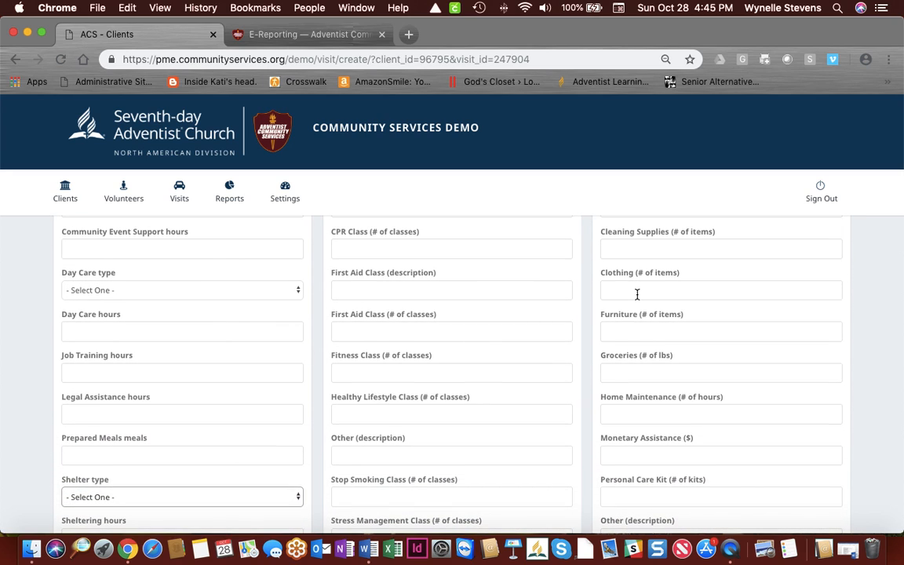
scroll(637, 295, down, 1)
scroll(637, 294, down, 1)
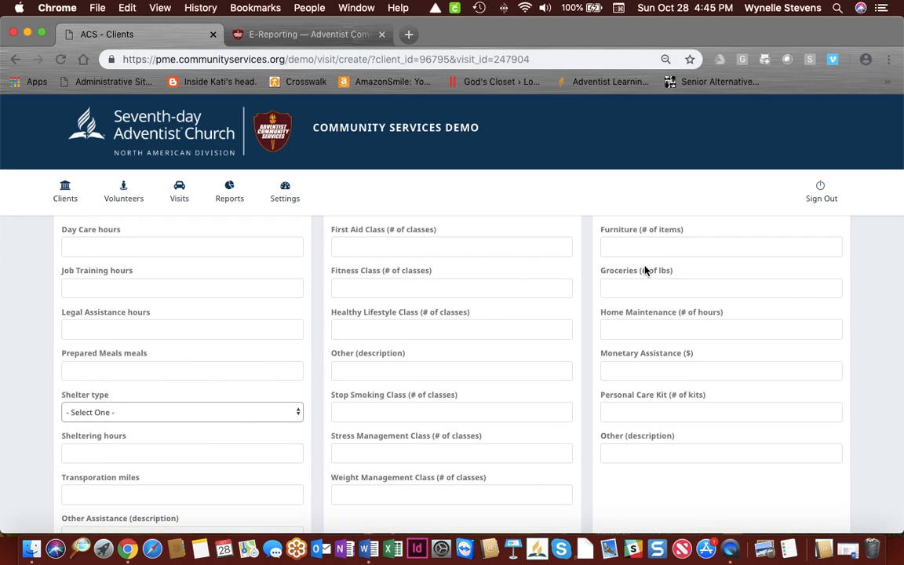
scroll(637, 306, down, 1)
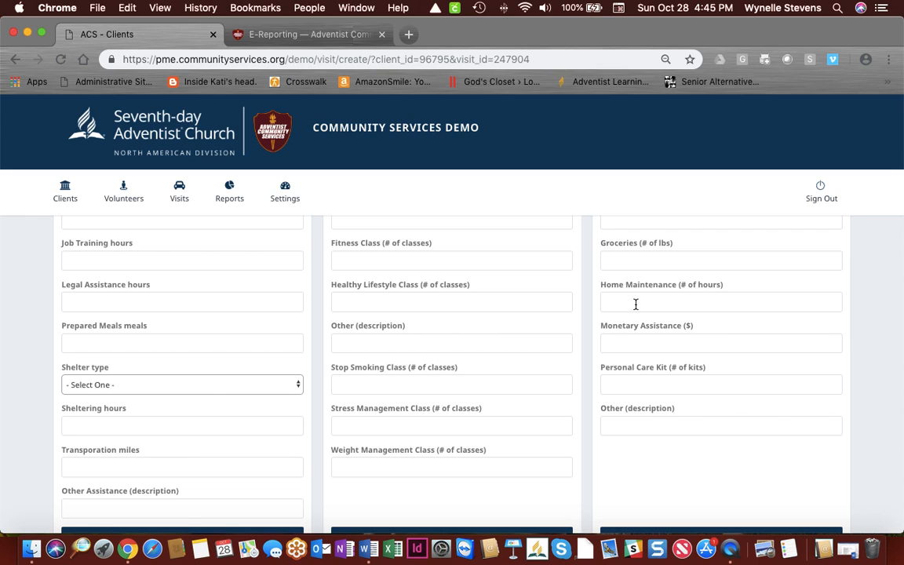
scroll(635, 304, down, 1)
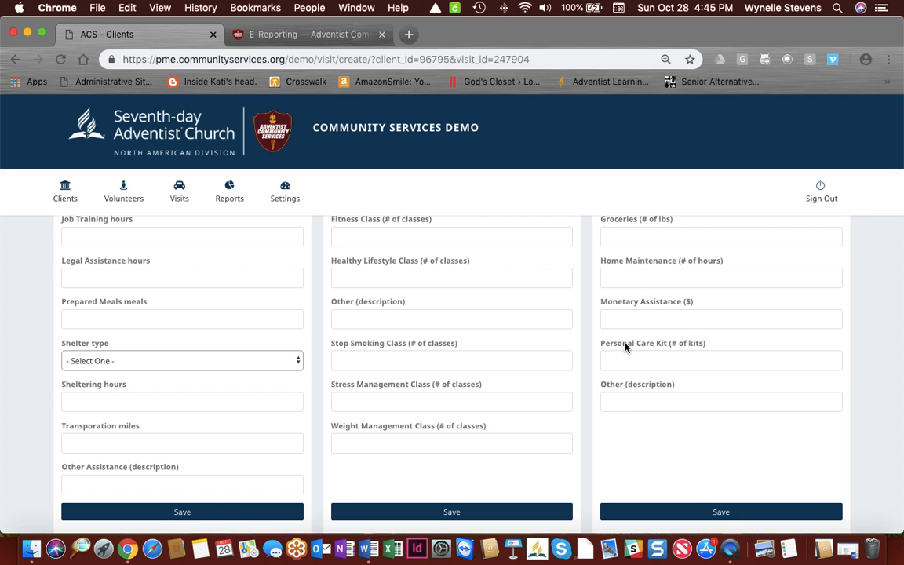
scroll(650, 363, down, 1)
scroll(628, 366, down, 1)
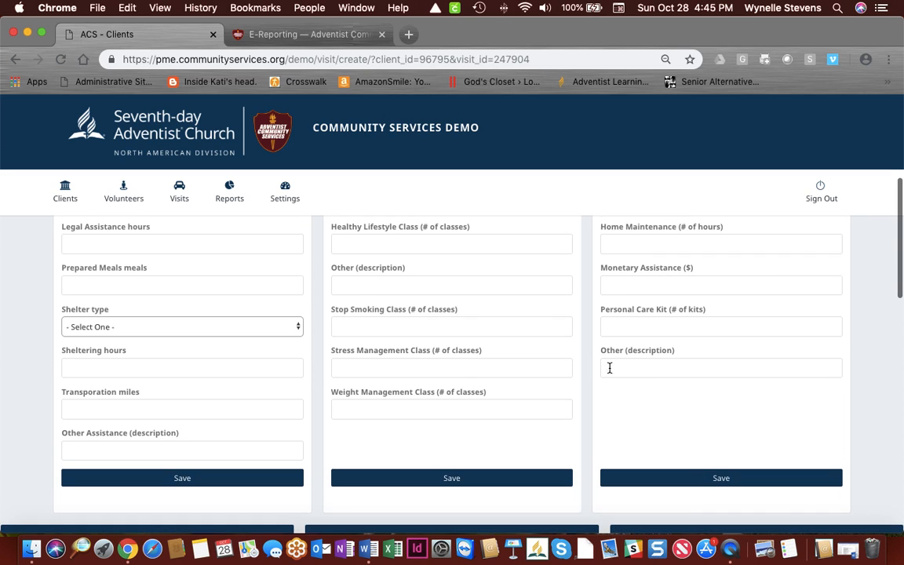
scroll(652, 369, down, 5)
scroll(653, 370, down, 1)
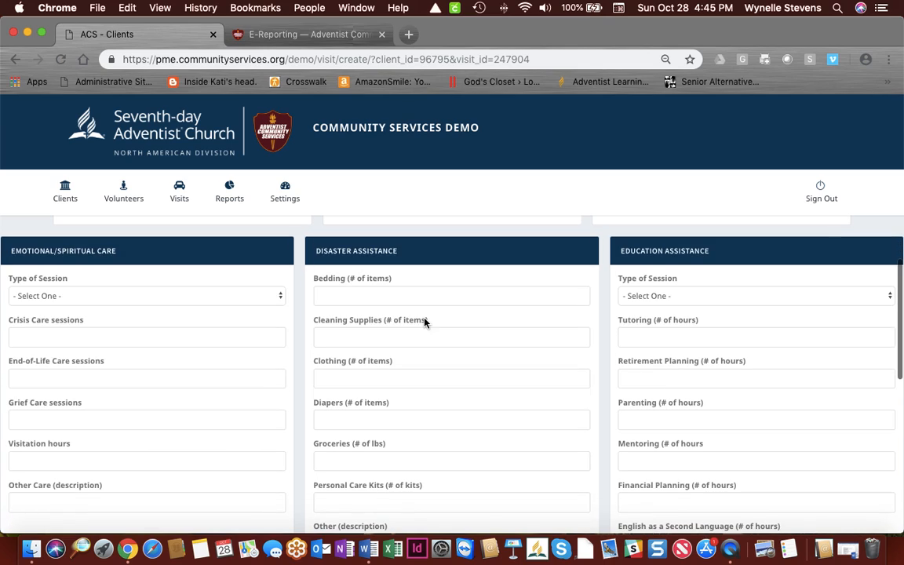
click(167, 298)
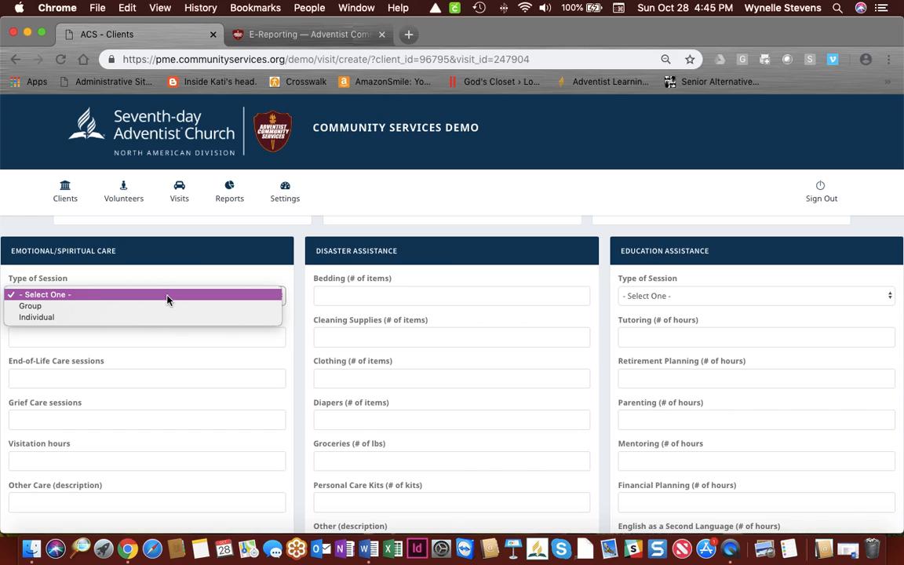
click(165, 345)
scroll(163, 341, down, 1)
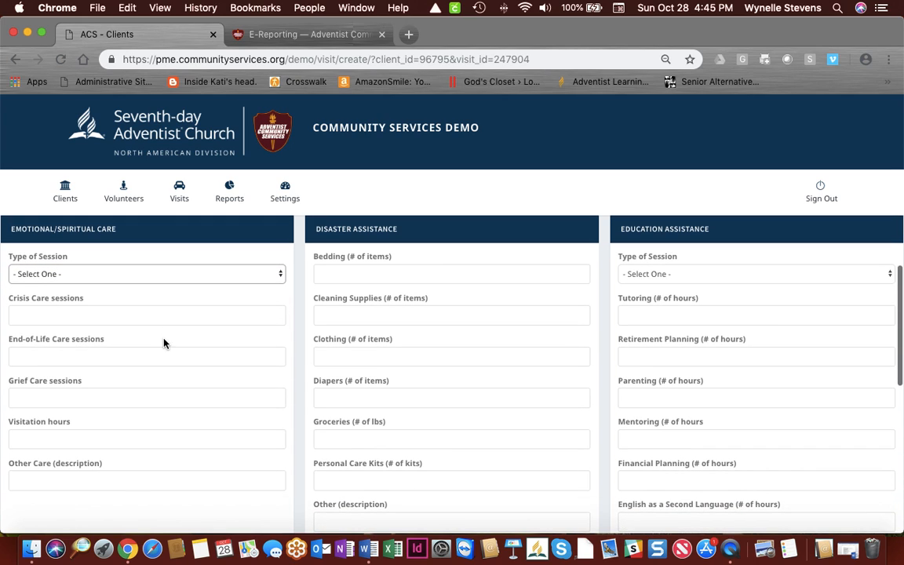
scroll(128, 319, down, 2)
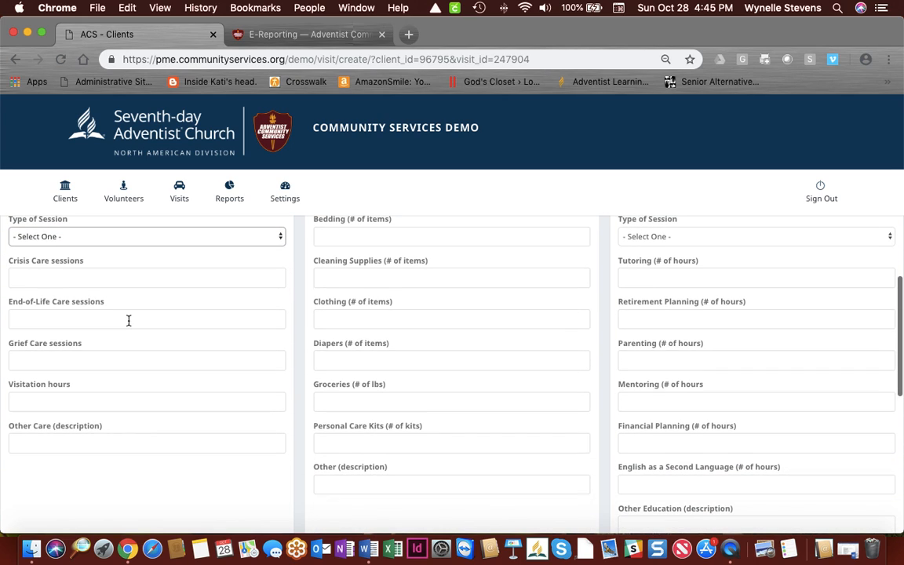
scroll(128, 319, down, 1)
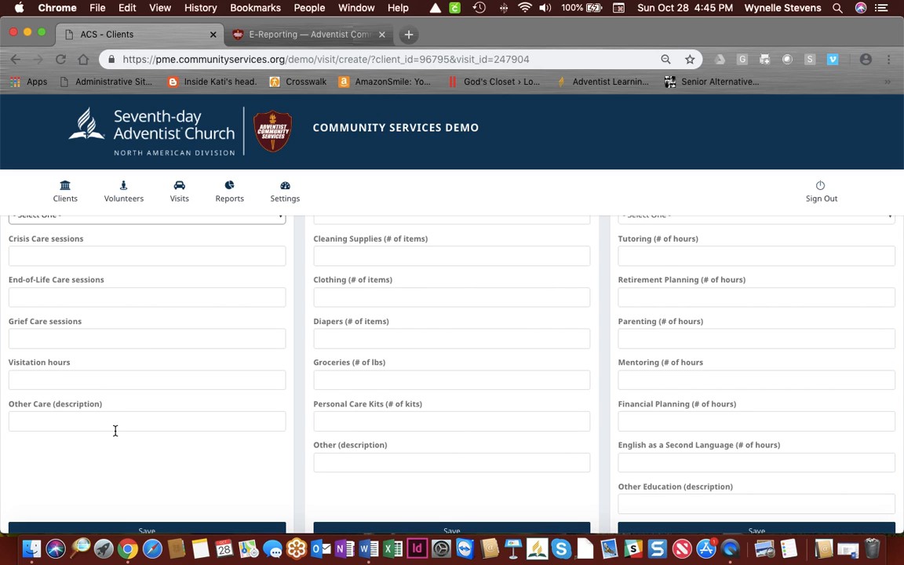
scroll(115, 431, up, 5)
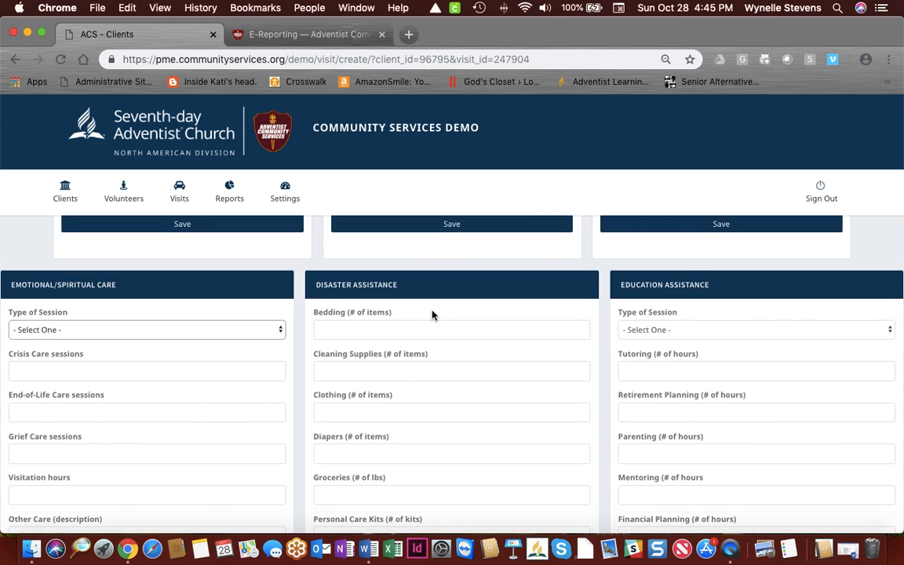
scroll(431, 315, down, 2)
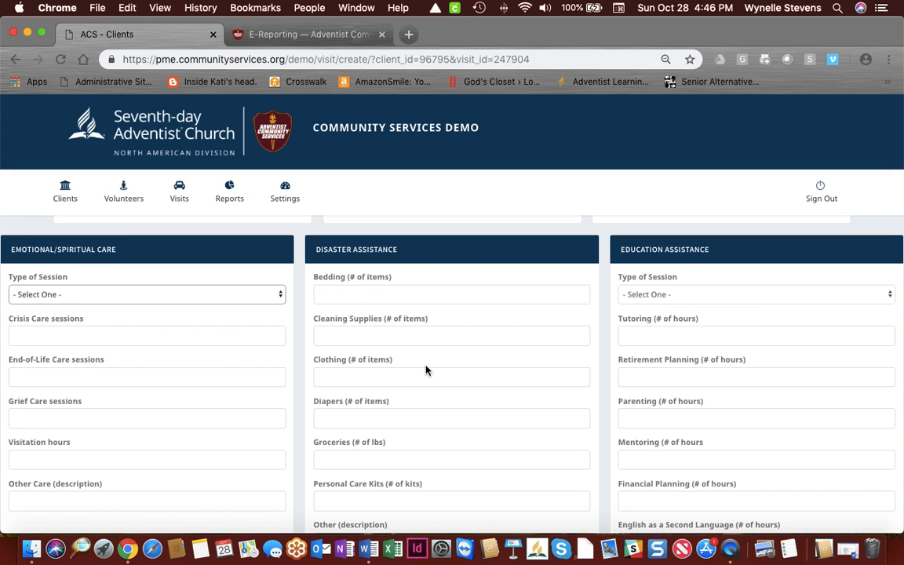
scroll(426, 369, down, 3)
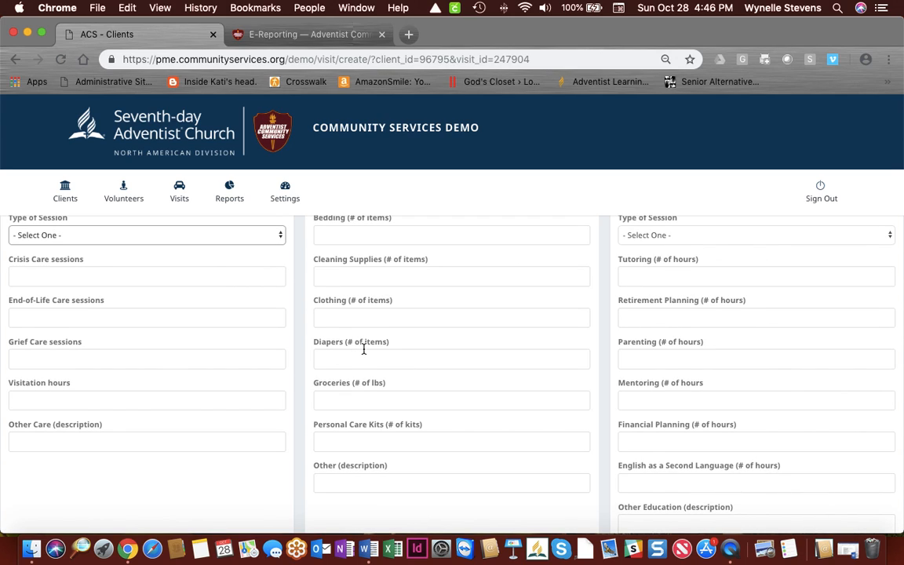
scroll(363, 349, down, 3)
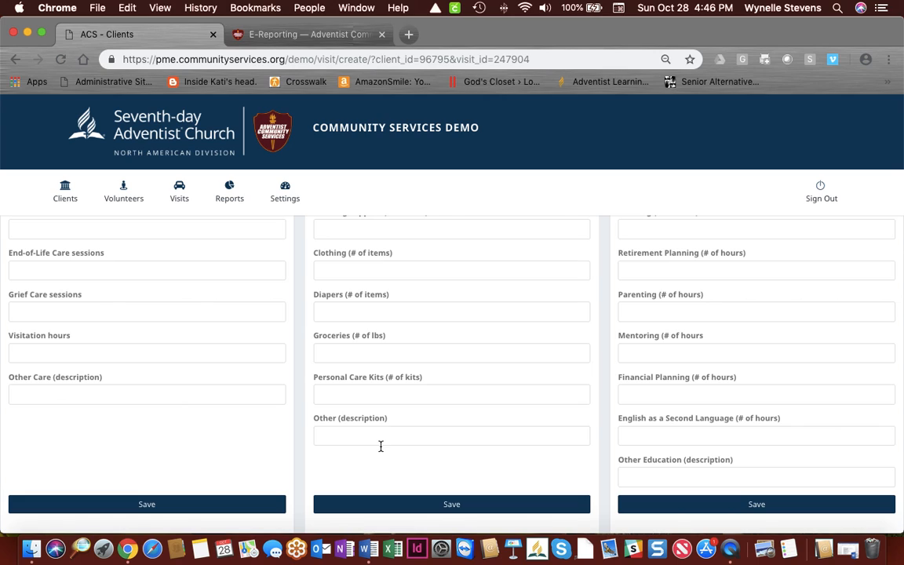
scroll(379, 445, up, 5)
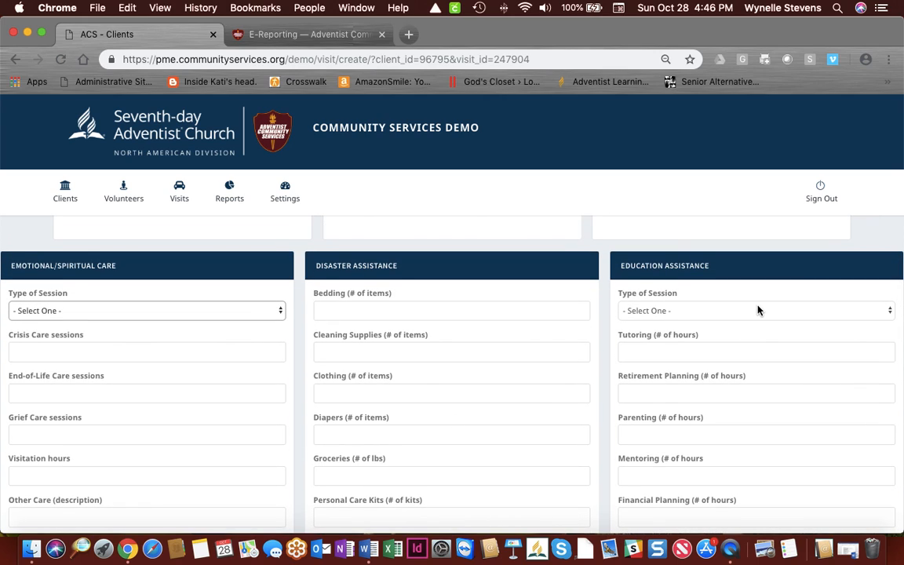
click(725, 311)
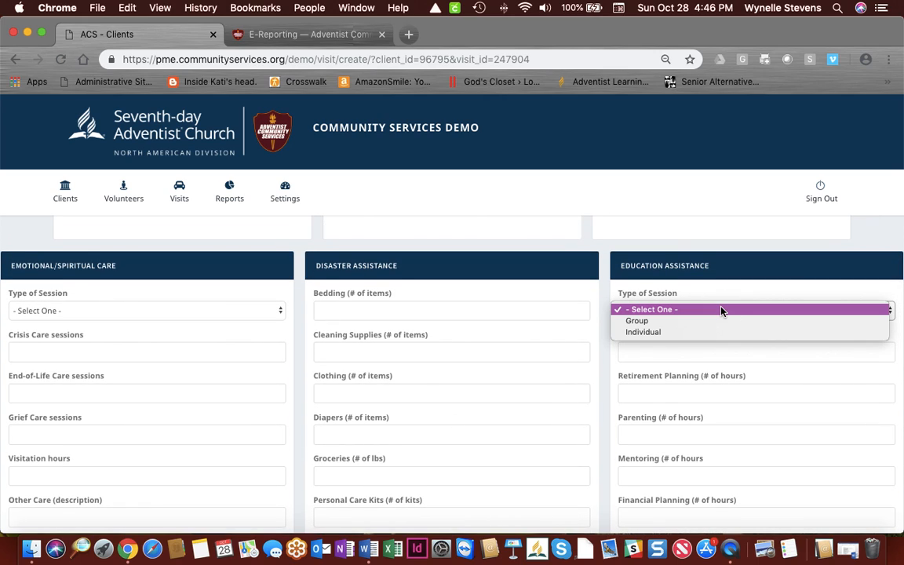
click(781, 358)
scroll(680, 344, down, 1)
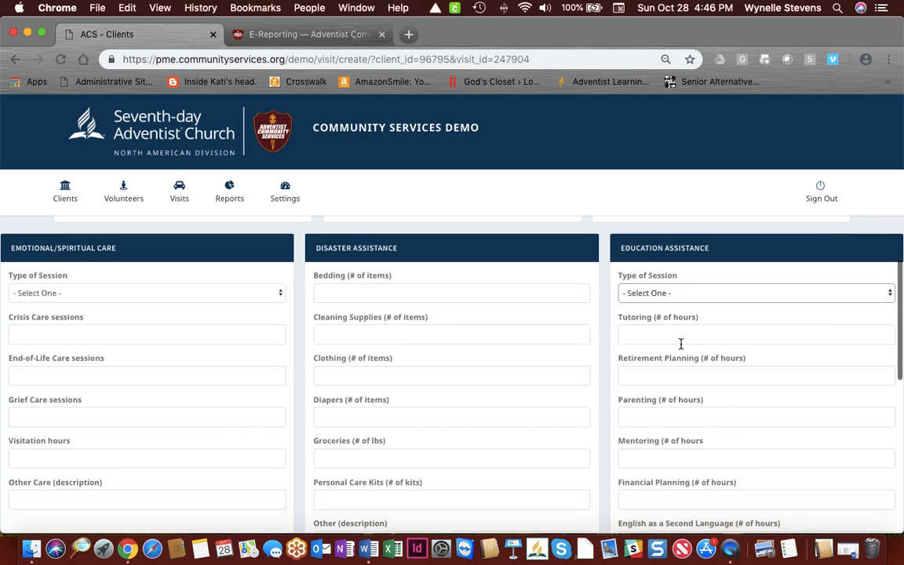
scroll(680, 344, down, 3)
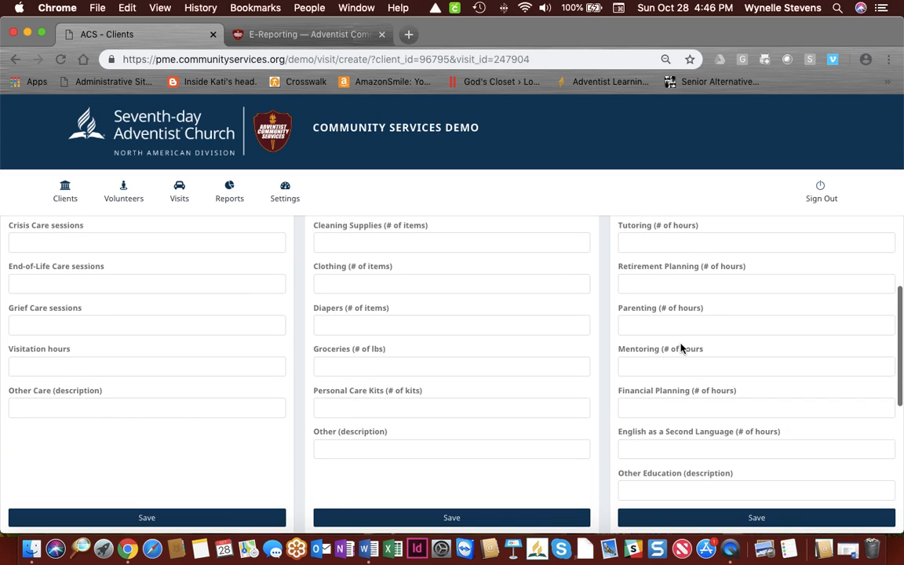
scroll(680, 345, down, 1)
scroll(680, 343, down, 1)
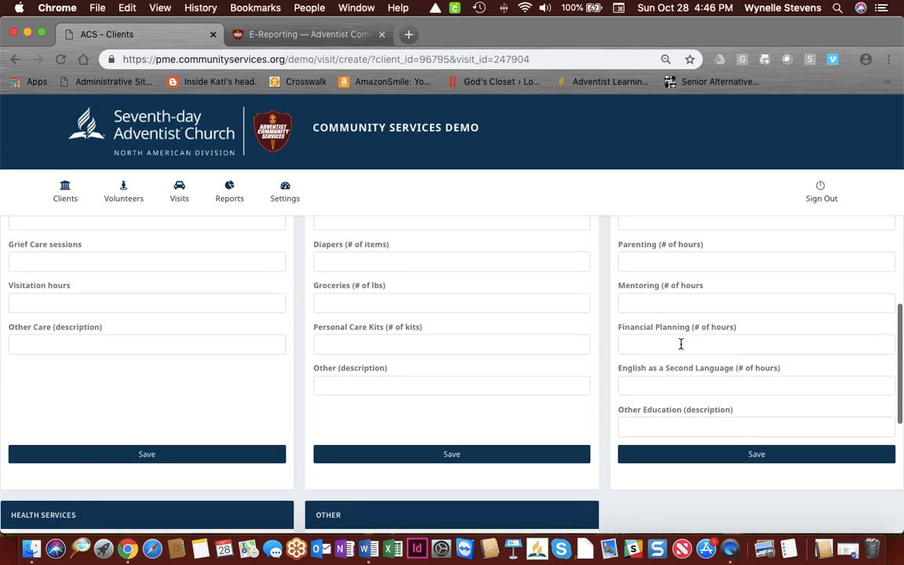
scroll(680, 344, down, 1)
scroll(681, 345, down, 1)
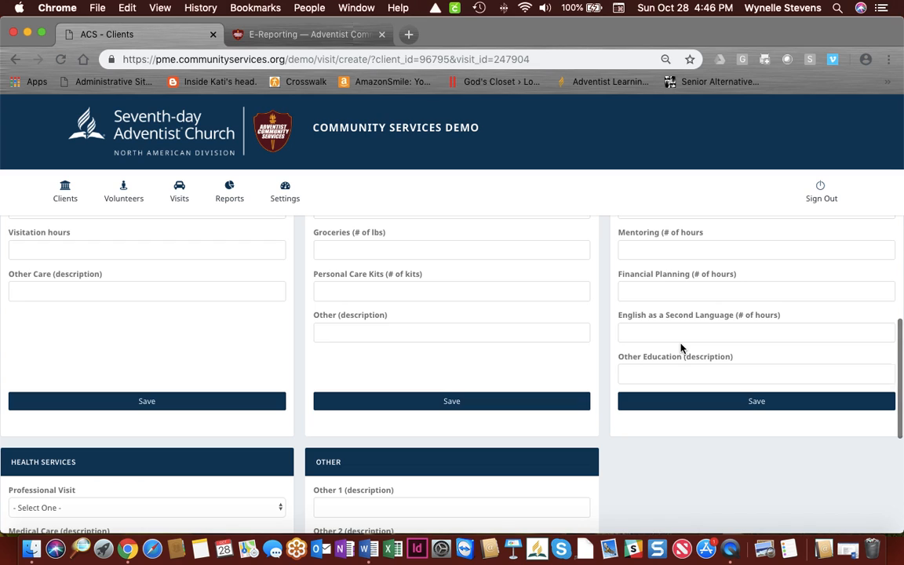
scroll(680, 348, down, 1)
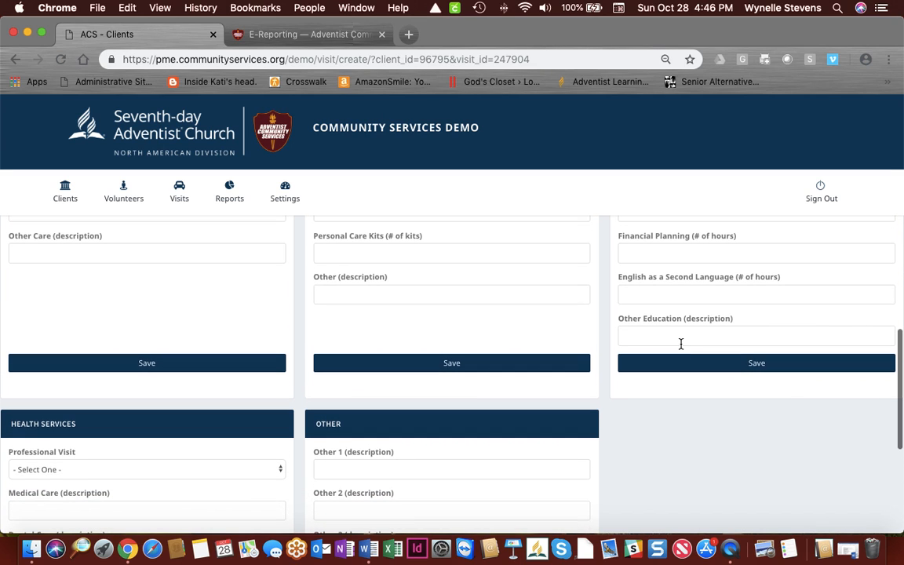
scroll(680, 345, down, 2)
scroll(680, 344, down, 2)
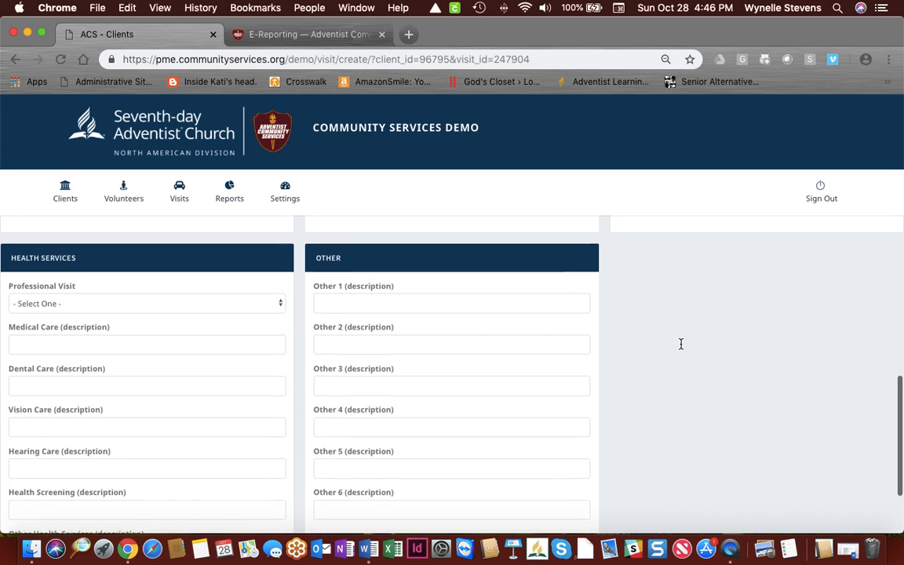
scroll(126, 287, down, 1)
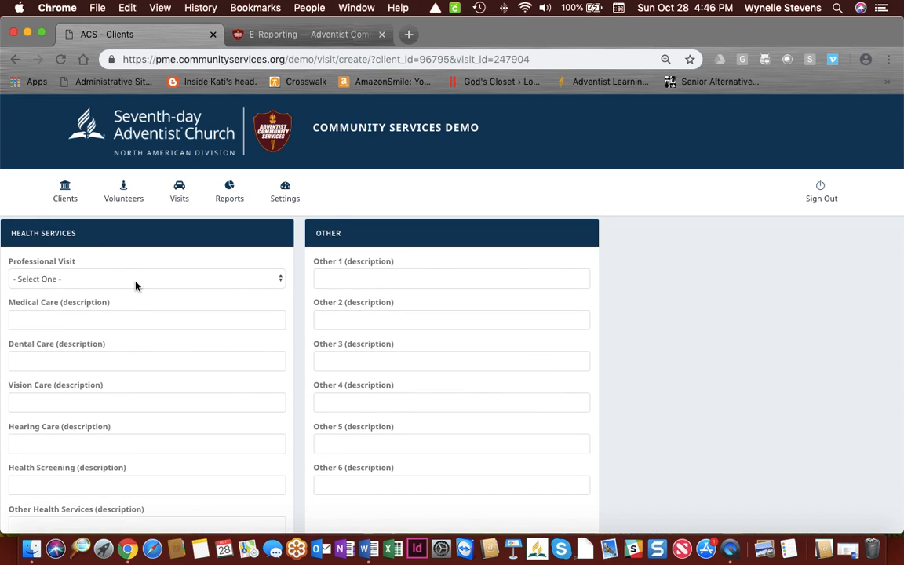
click(135, 285)
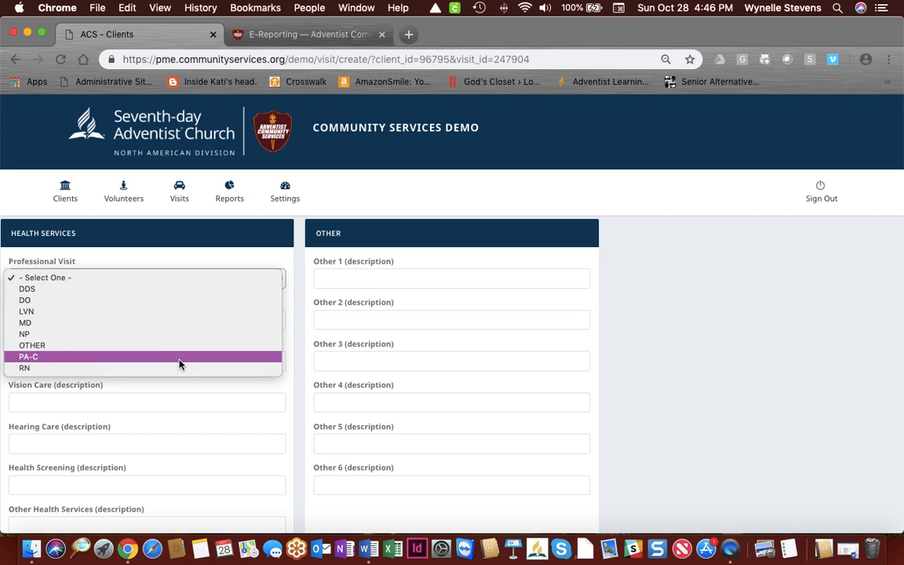
click(206, 392)
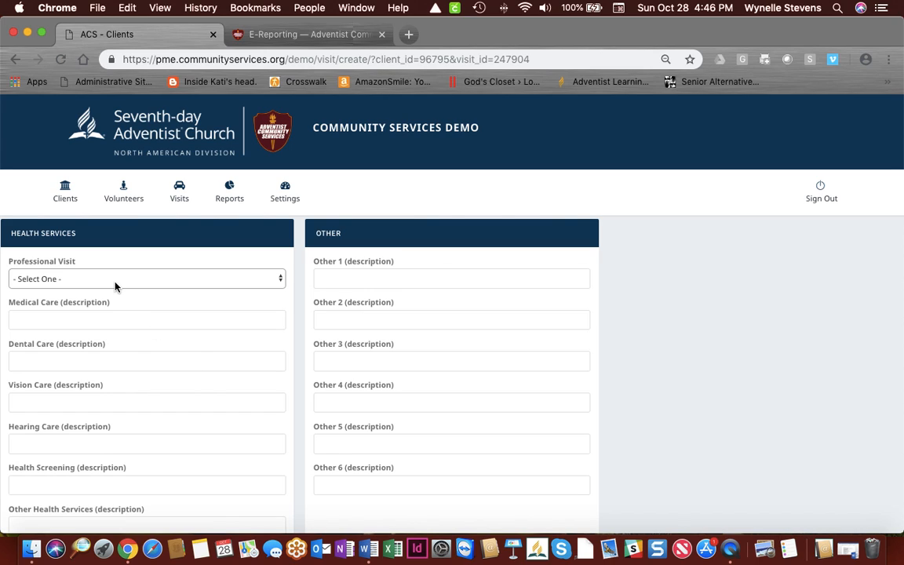
scroll(115, 286, down, 1)
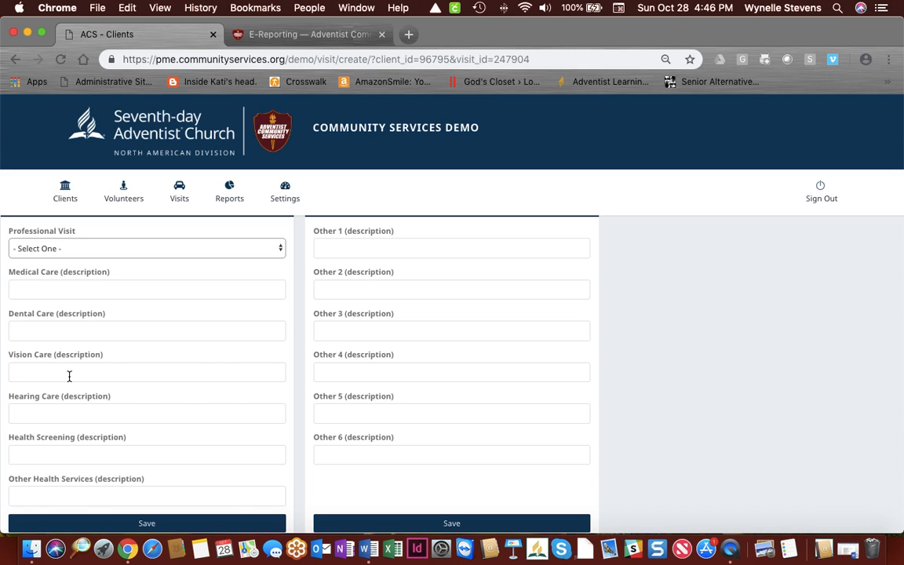
scroll(145, 367, down, 2)
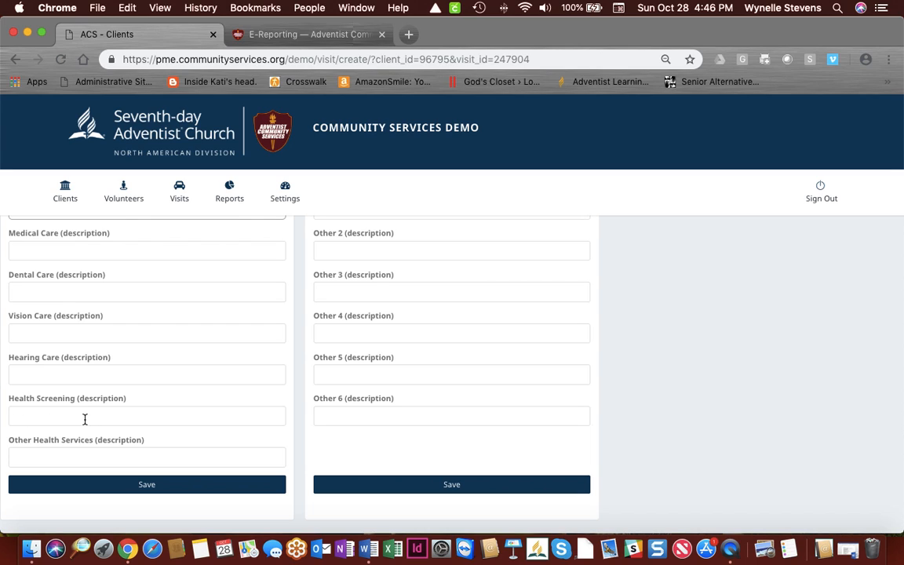
scroll(197, 434, up, 3)
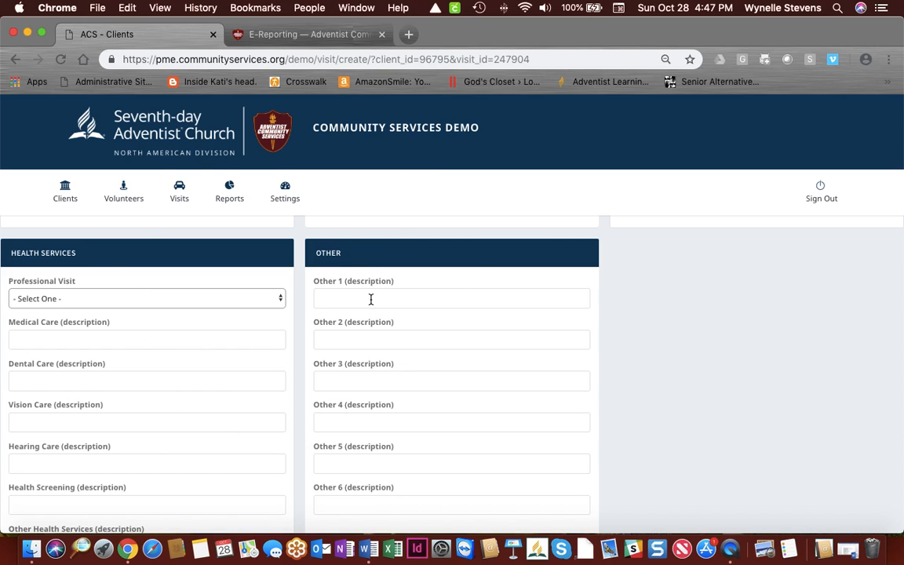
scroll(371, 299, down, 2)
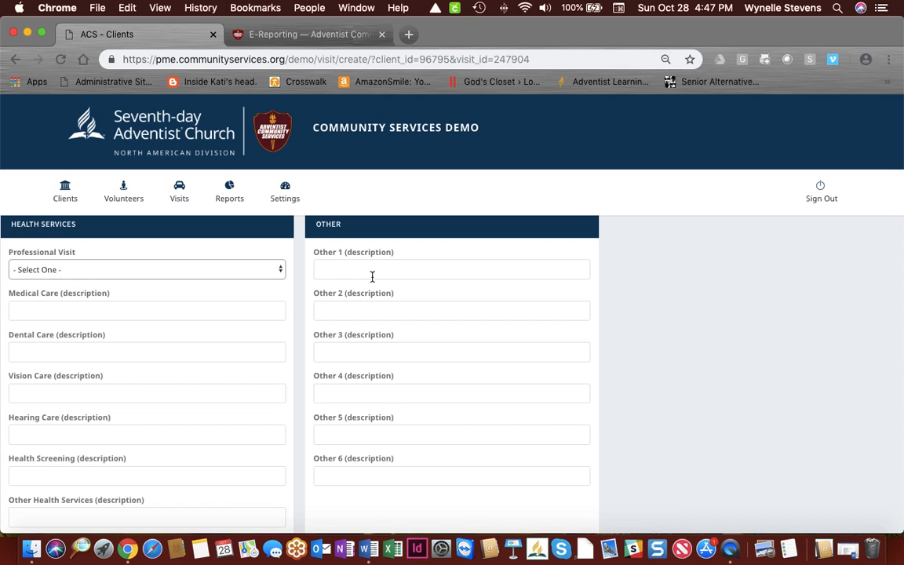
scroll(372, 276, down, 5)
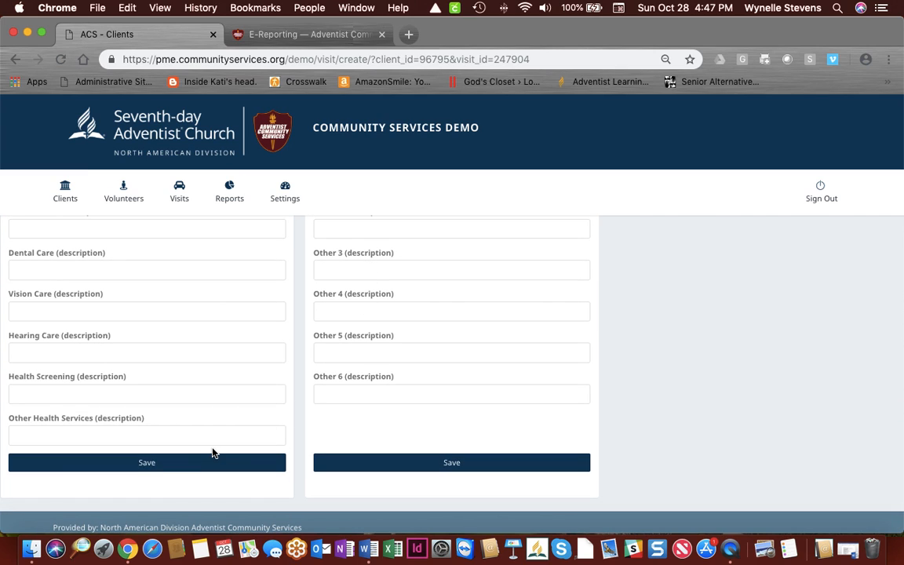
scroll(481, 472, up, 6)
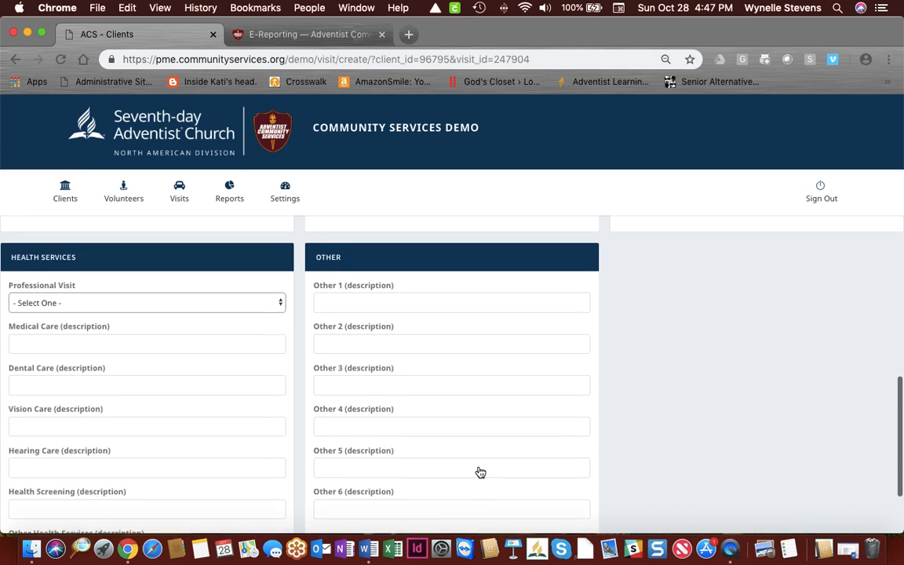
scroll(479, 472, up, 8)
Step: Record 1 cooking class on the visit form
scroll(755, 392, up, 5)
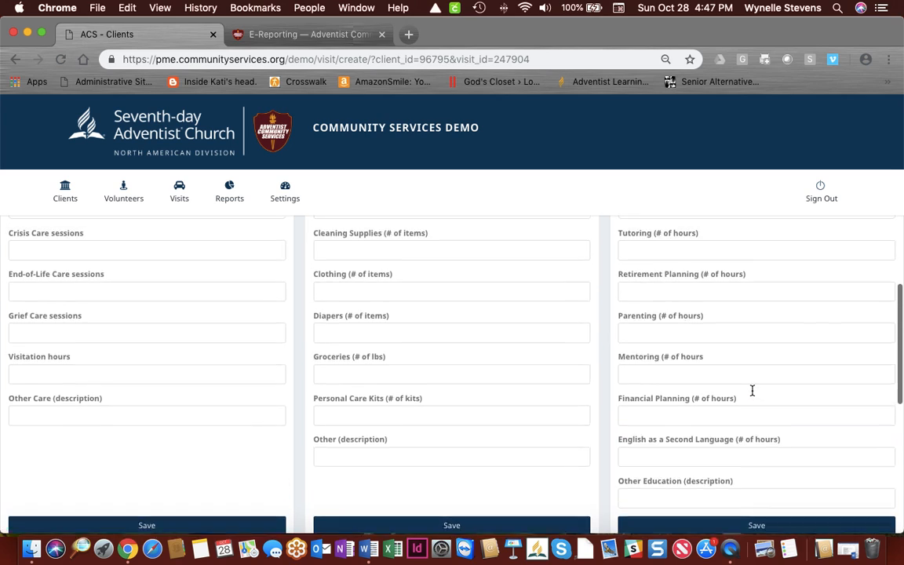
scroll(751, 390, up, 15)
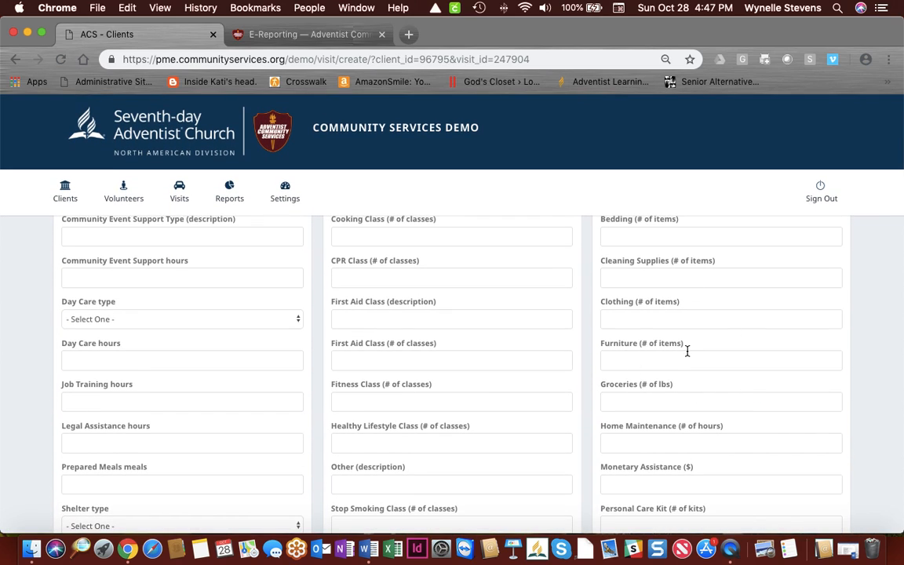
scroll(659, 350, down, 6)
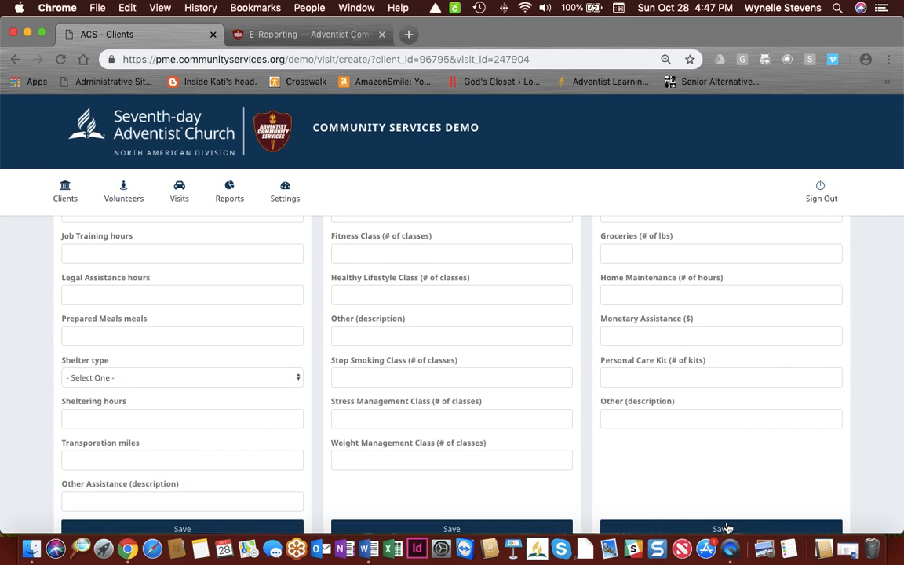
scroll(727, 528, up, 5)
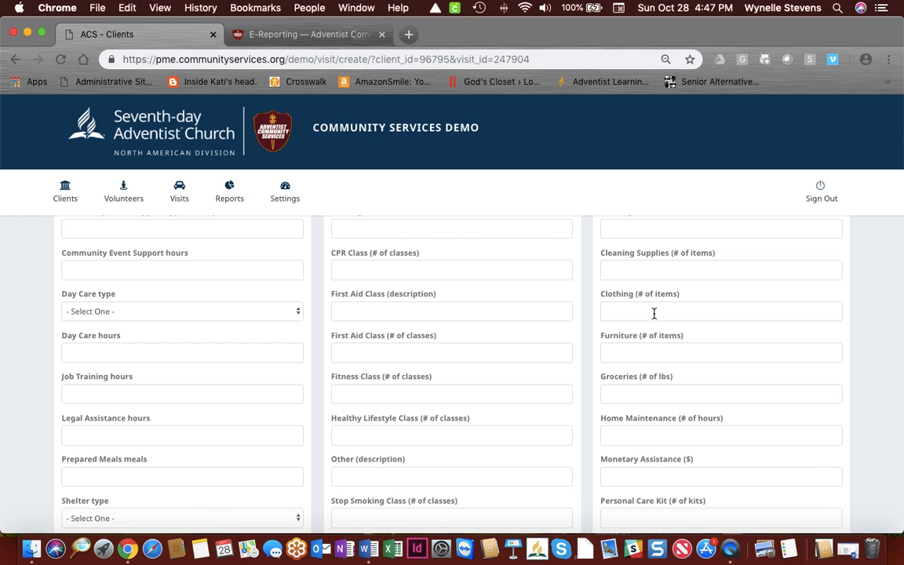
scroll(653, 314, up, 4)
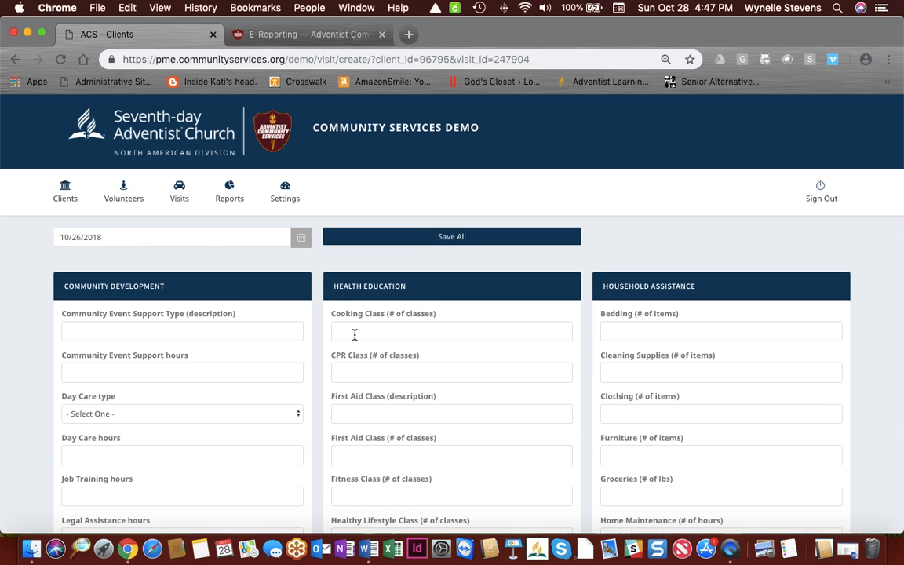
scroll(355, 335, down, 1)
scroll(355, 335, up, 1)
click(352, 334)
text(1)
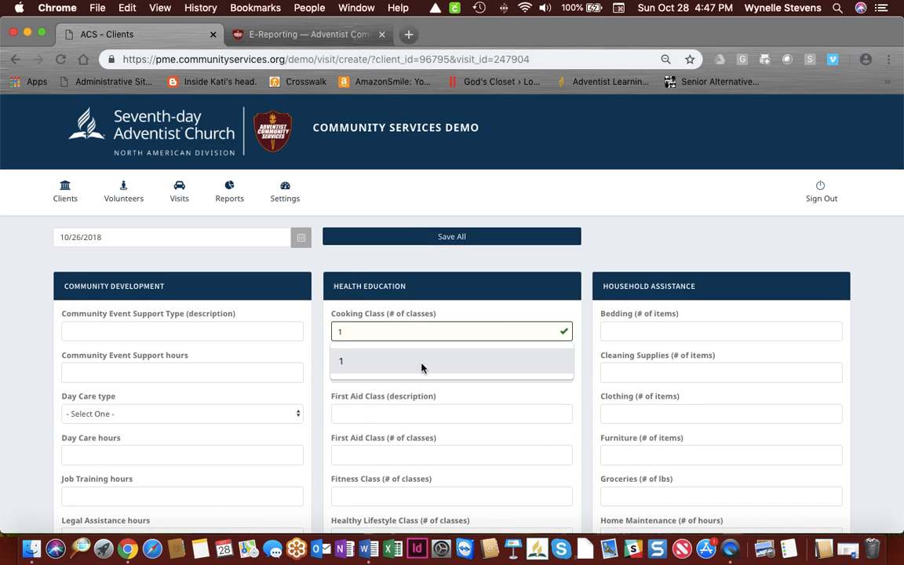
Step: Enter 15 lbs of groceries using the suggested value
scroll(661, 375, down, 3)
scroll(662, 375, down, 1)
click(662, 375)
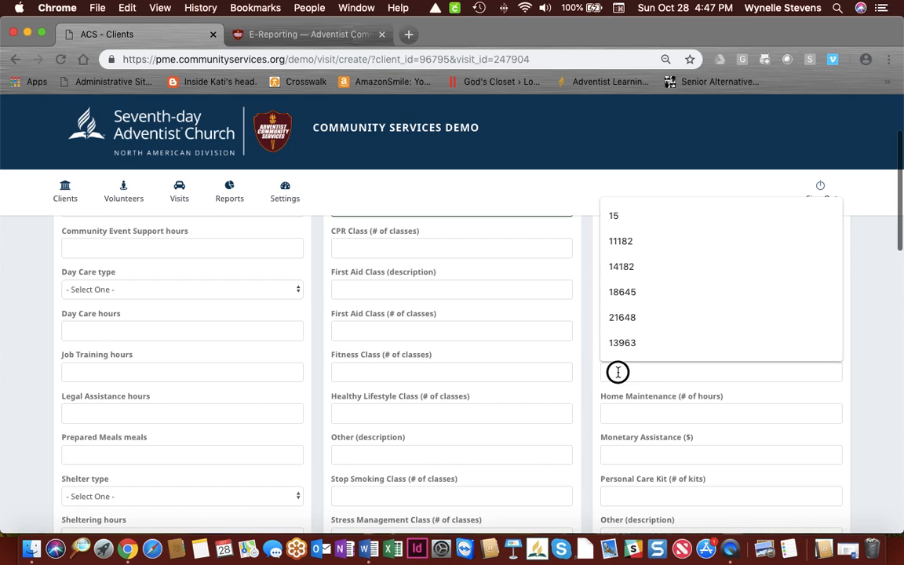
text(15)
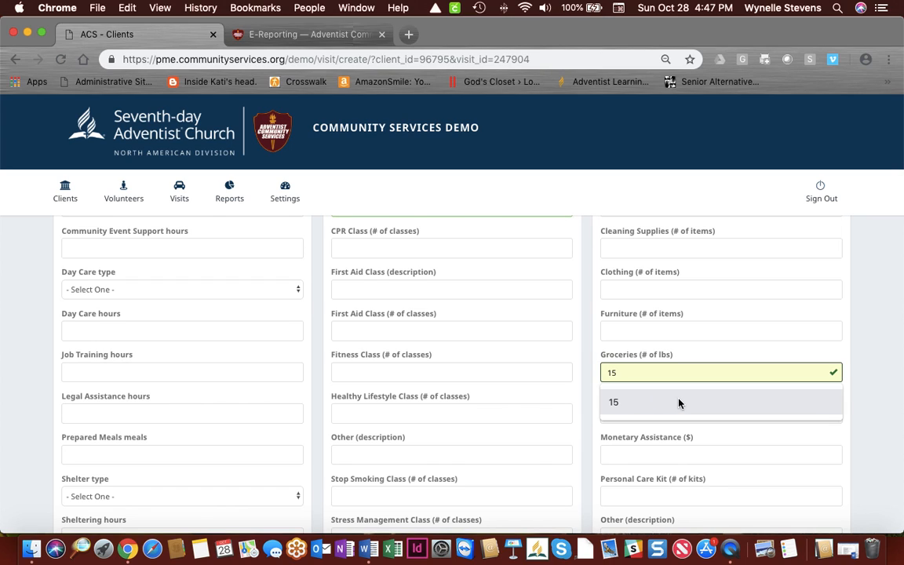
click(636, 404)
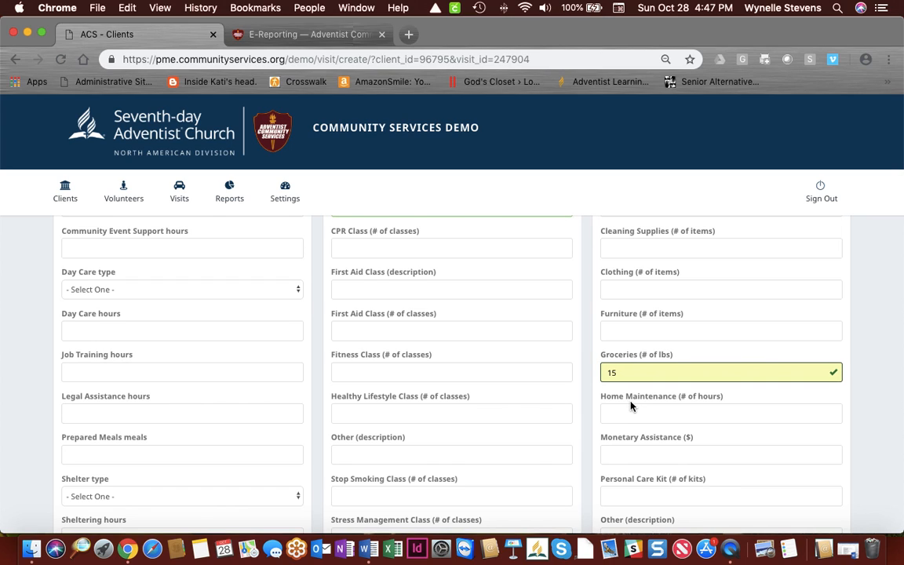
Step: Save all visit entries and dismiss the Good job! confirmation
scroll(628, 404, up, 1)
scroll(602, 409, down, 3)
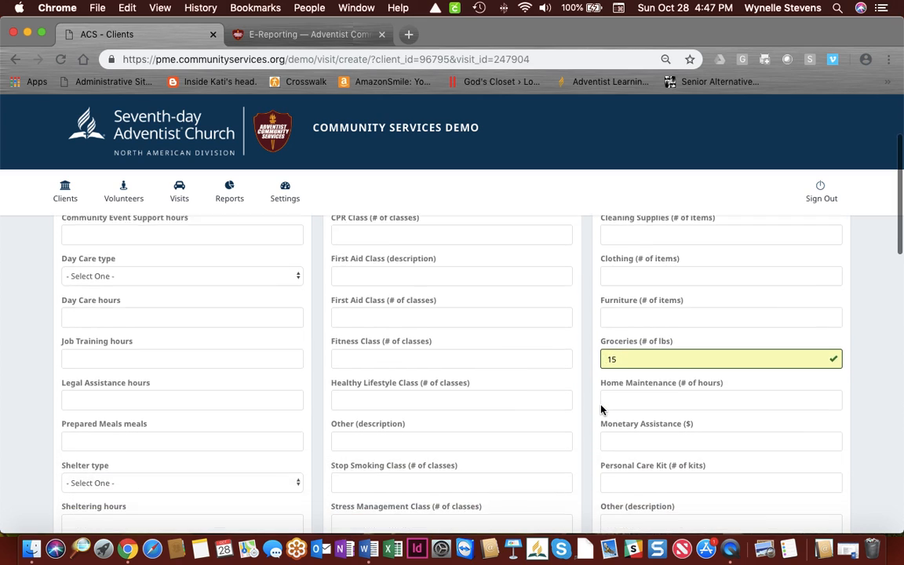
scroll(602, 409, down, 2)
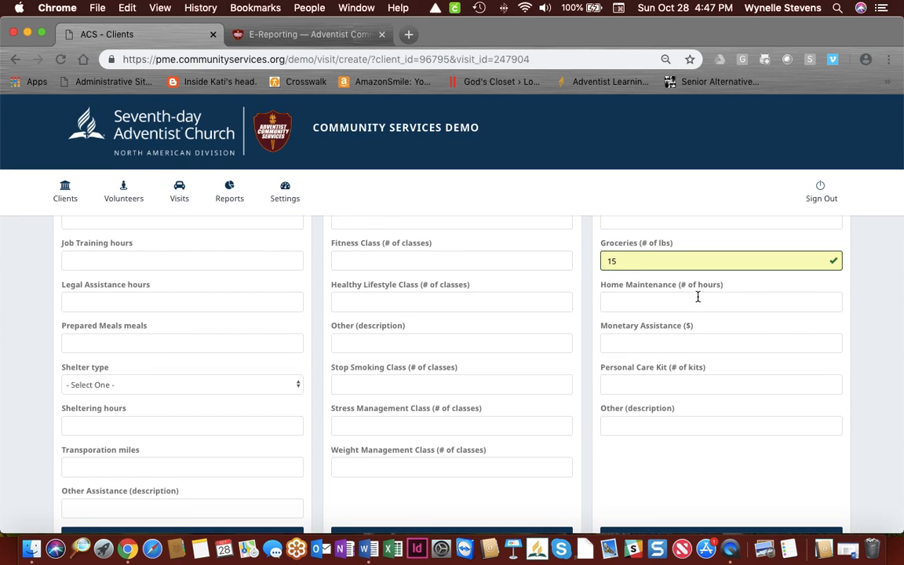
scroll(552, 342, up, 5)
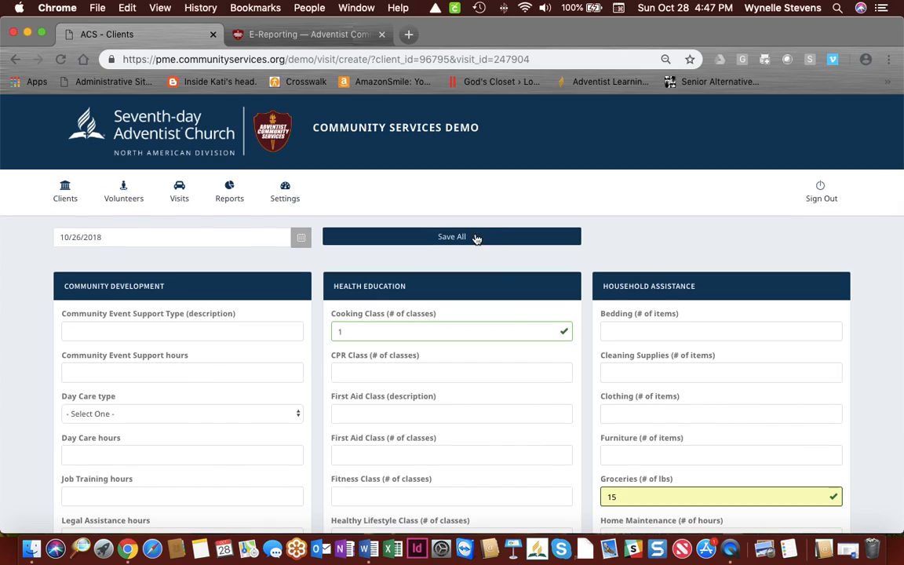
click(455, 238)
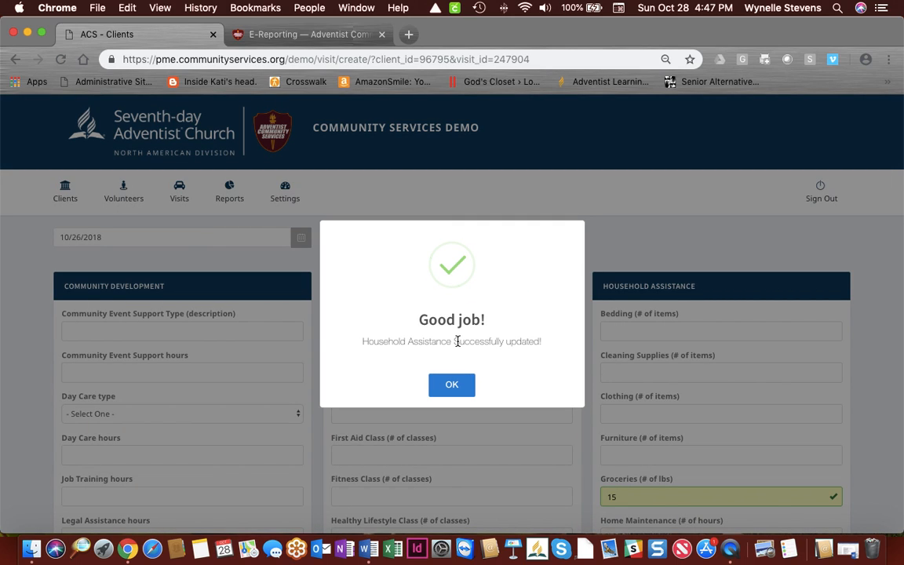
click(452, 384)
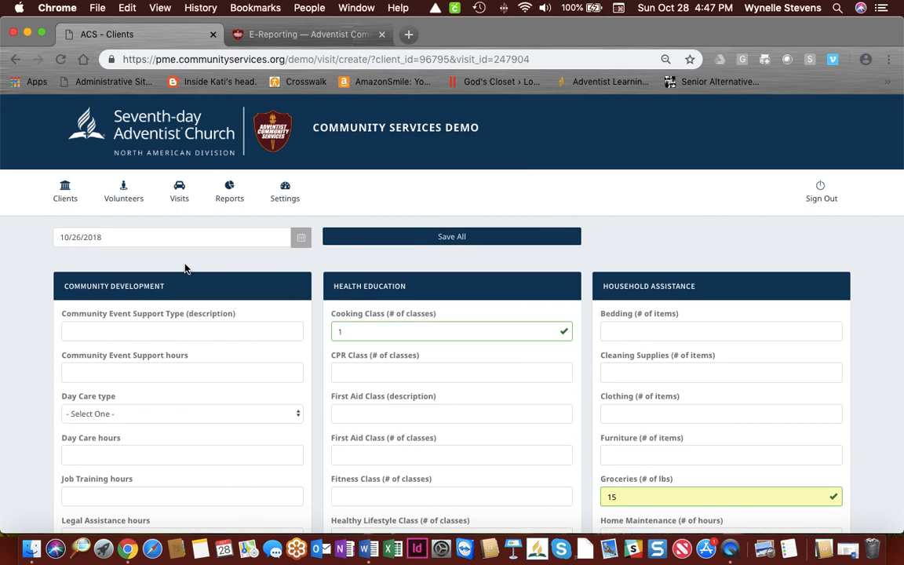
Step: Open the last client in the Clients list for editing
click(67, 191)
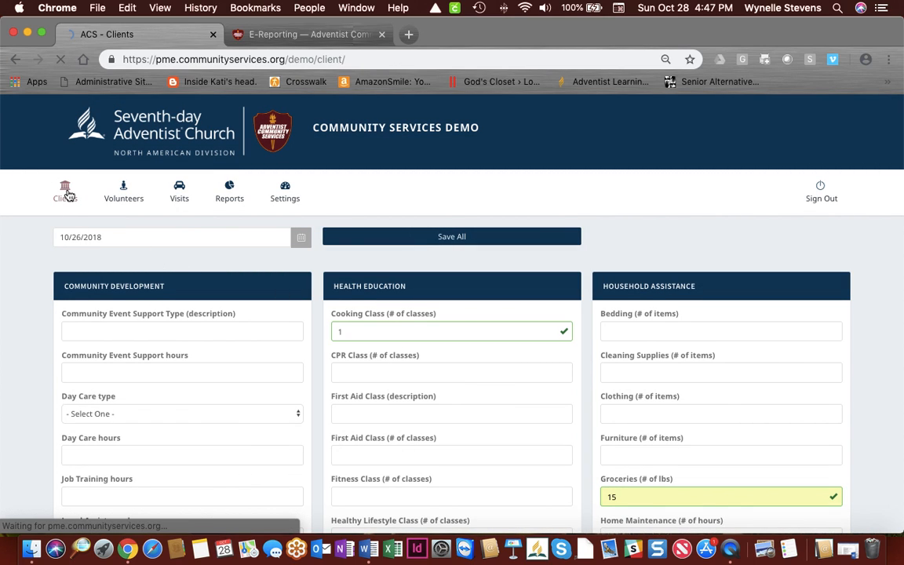
scroll(68, 194, down, 3)
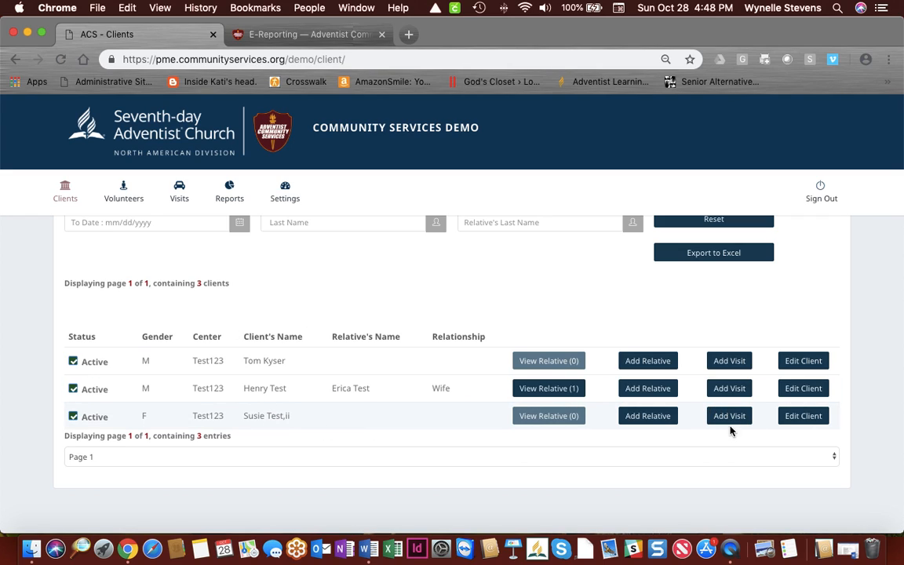
click(812, 421)
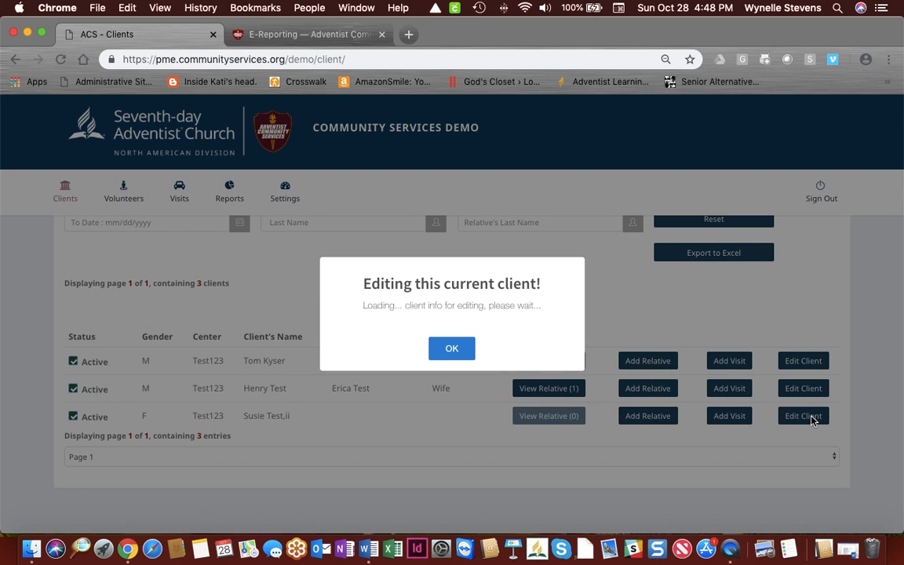
click(454, 348)
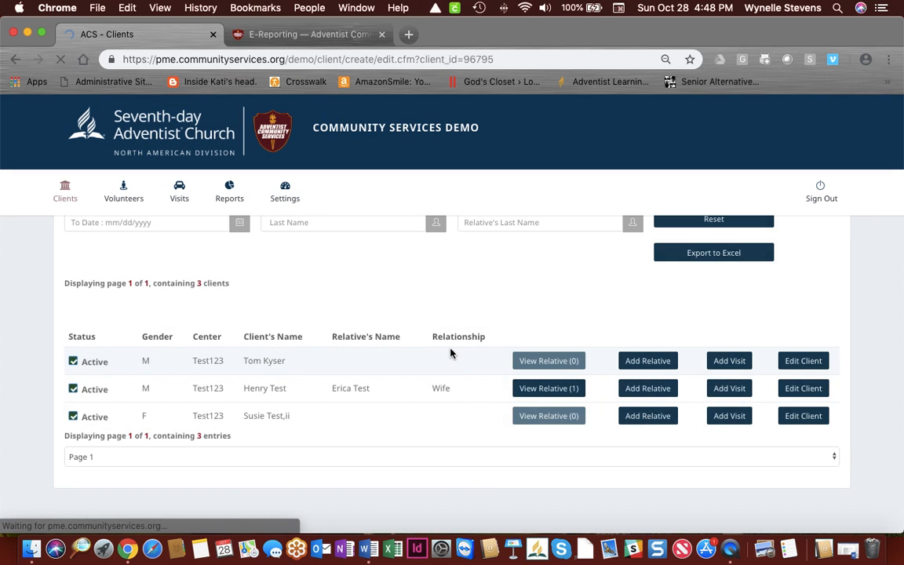
Step: Resubmit the client's record unchanged and acknowledge the edit-success message
scroll(377, 333, down, 2)
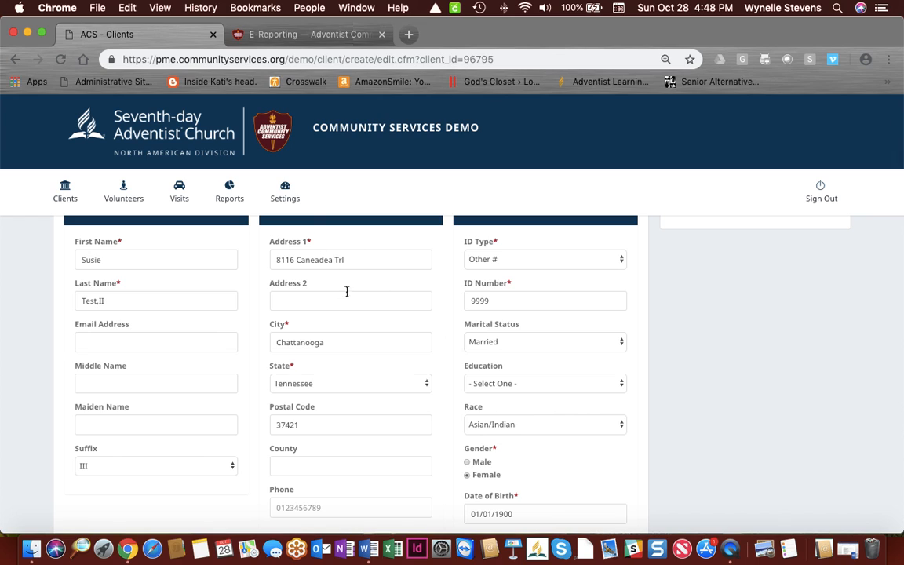
scroll(353, 322, down, 5)
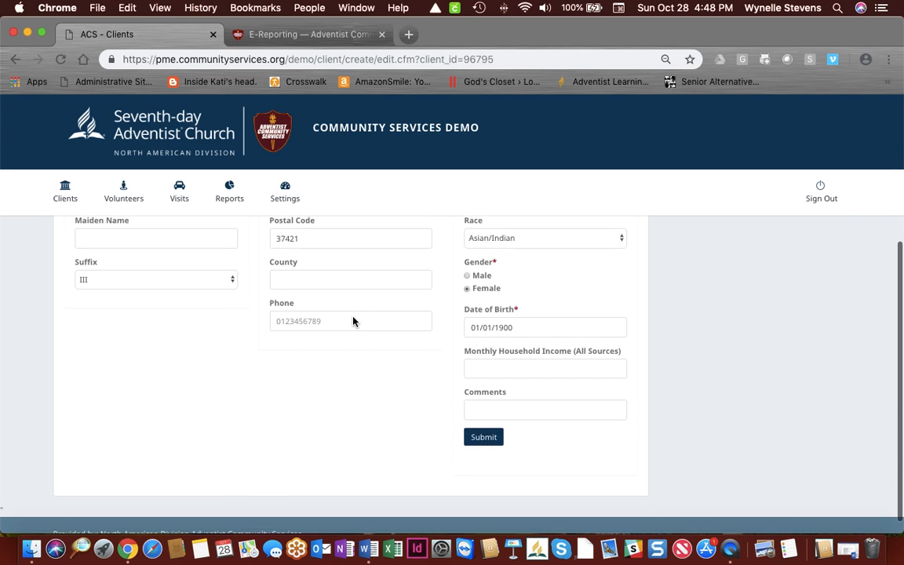
click(484, 438)
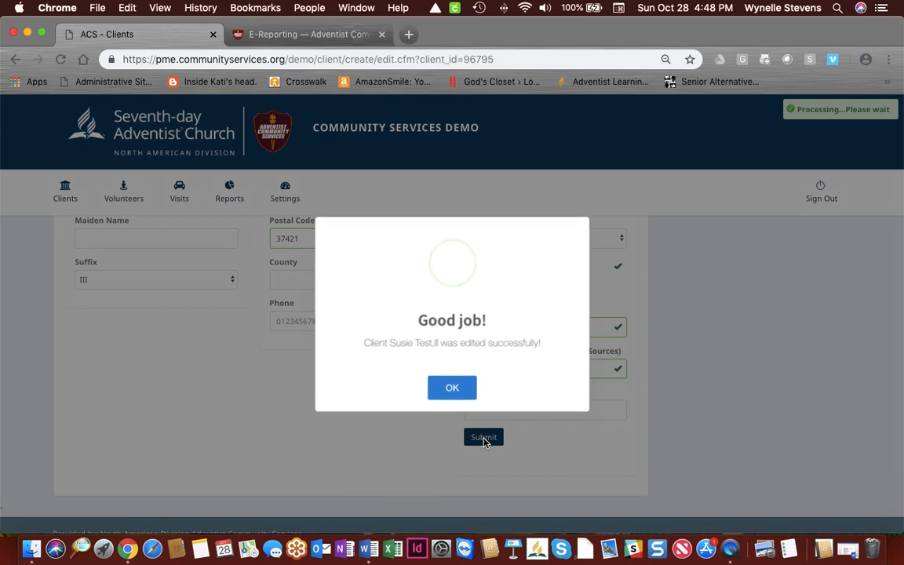
click(452, 386)
scroll(454, 390, up, 4)
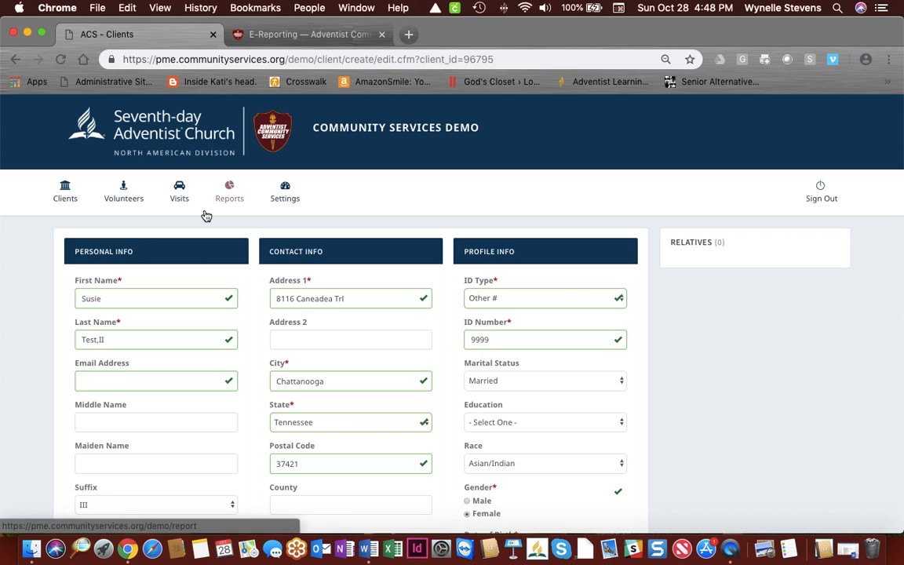
mouse_move(292, 188)
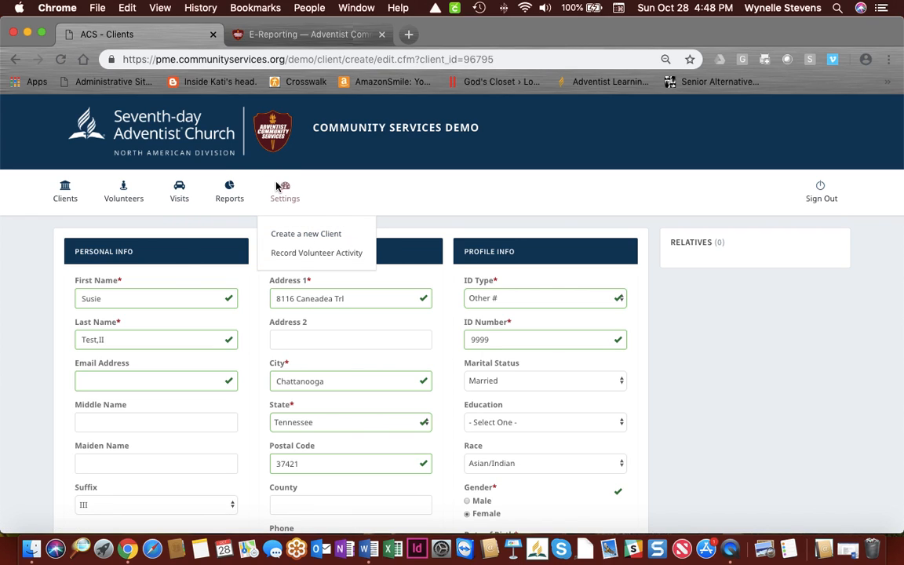
Step: Start a volunteer activity record with 4 as the number of volunteers
click(310, 253)
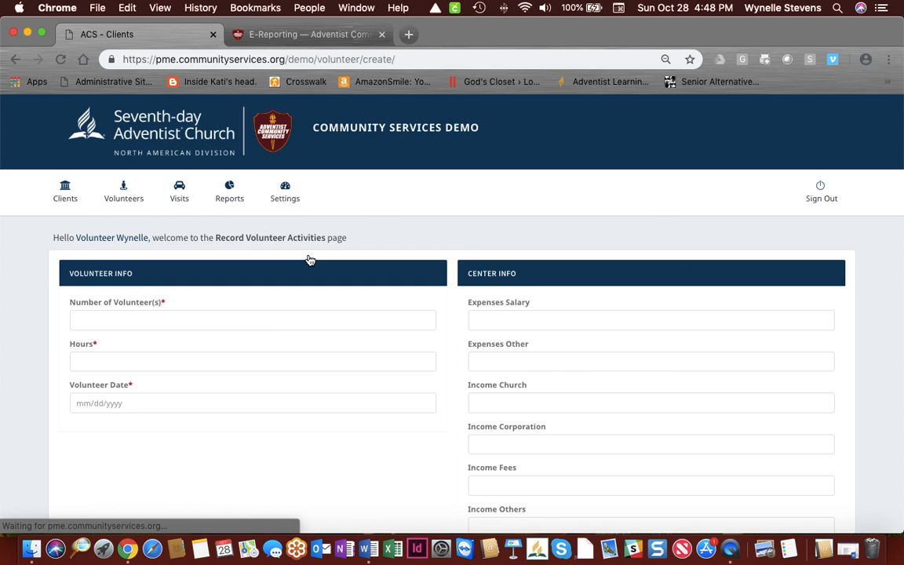
scroll(310, 260, down, 1)
scroll(310, 260, up, 1)
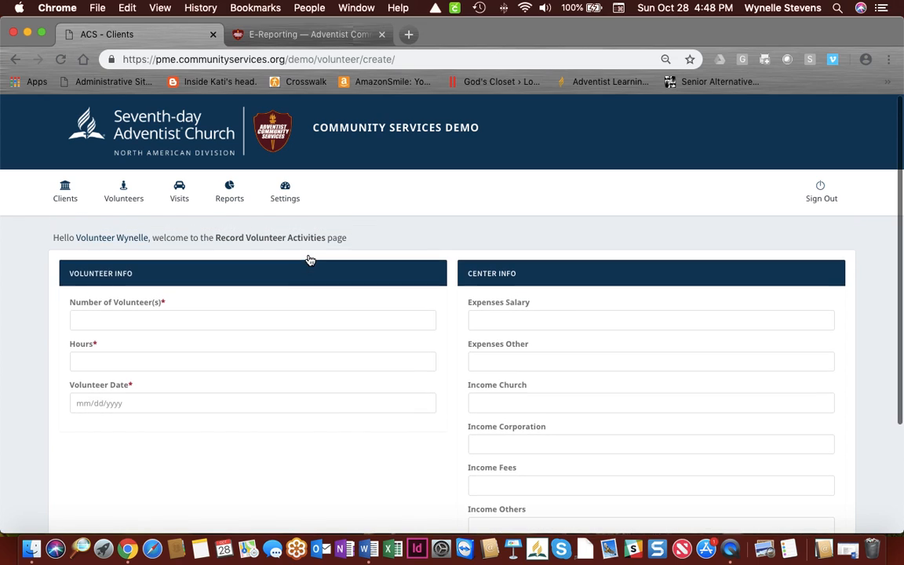
scroll(248, 255, down, 1)
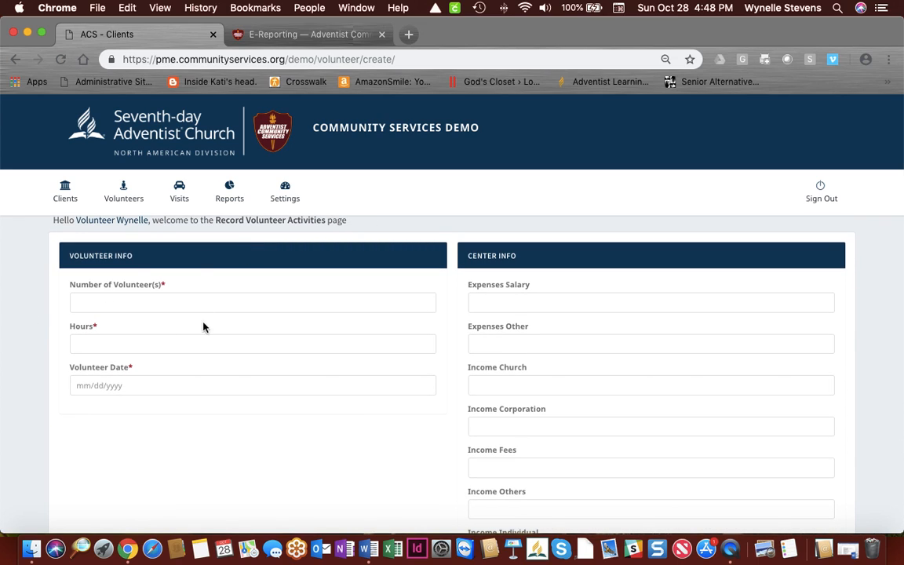
click(154, 301)
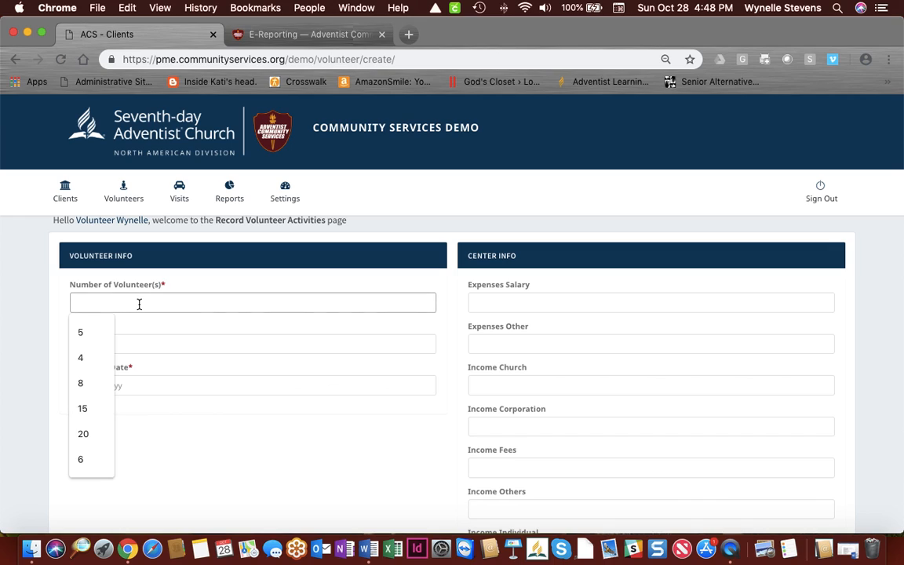
click(92, 361)
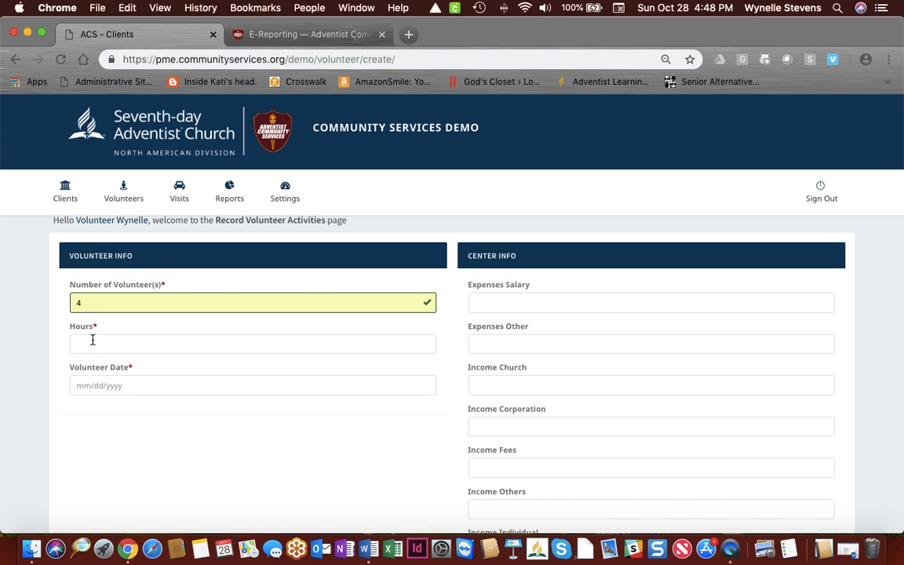
Step: Enter 12 volunteer hours and the activity date 10/28/2018
click(92, 341)
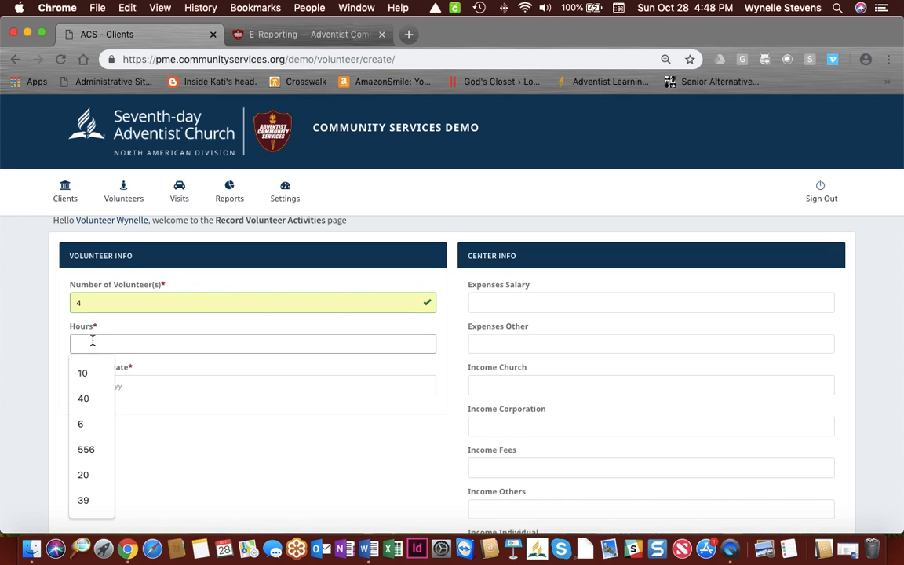
text(10)
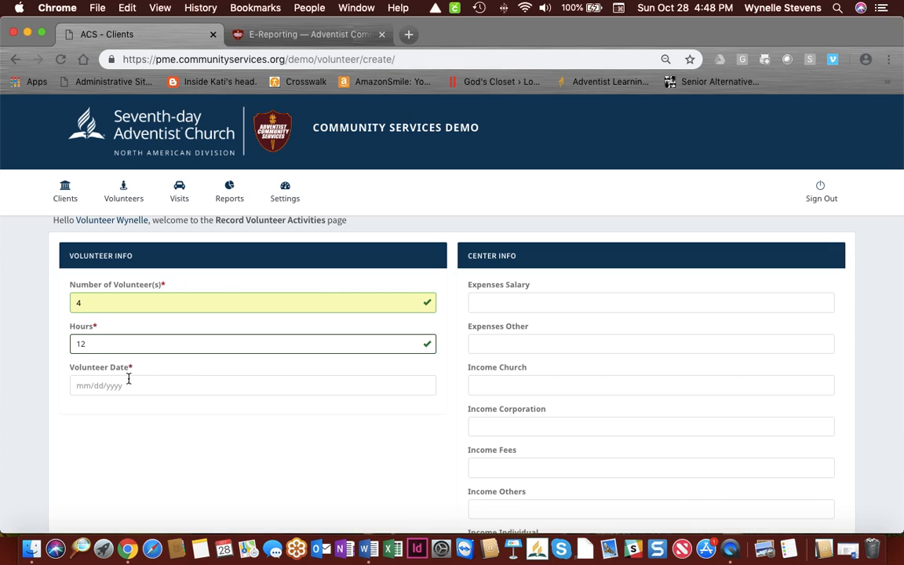
click(124, 385)
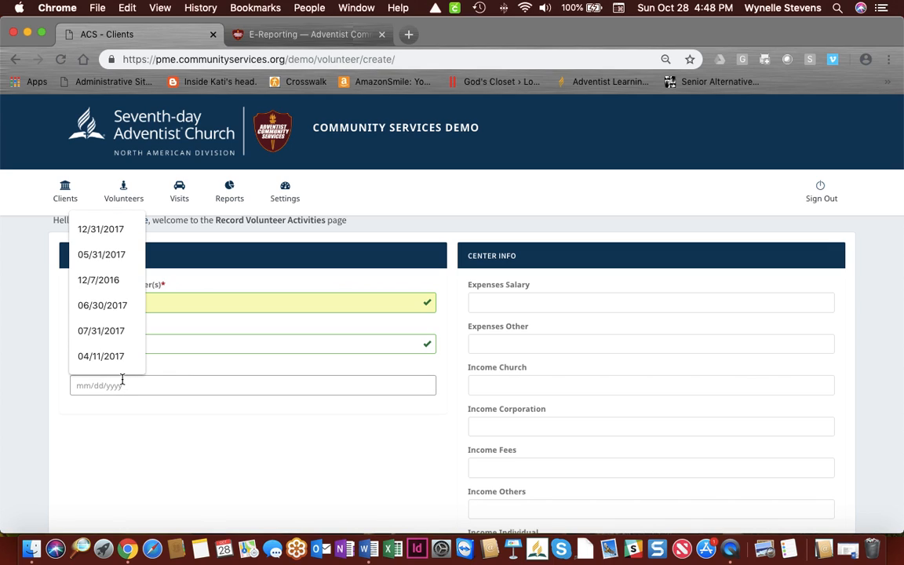
text(10)
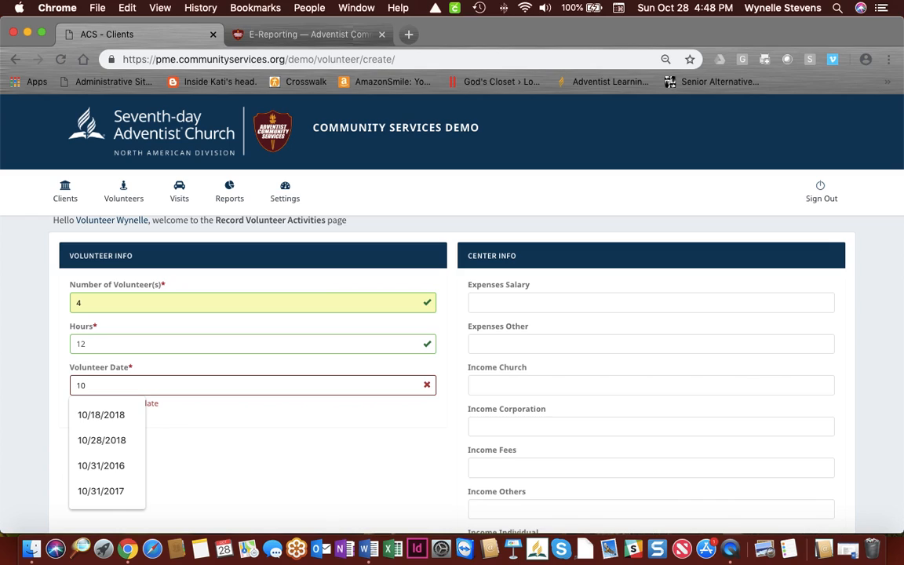
text(/28)
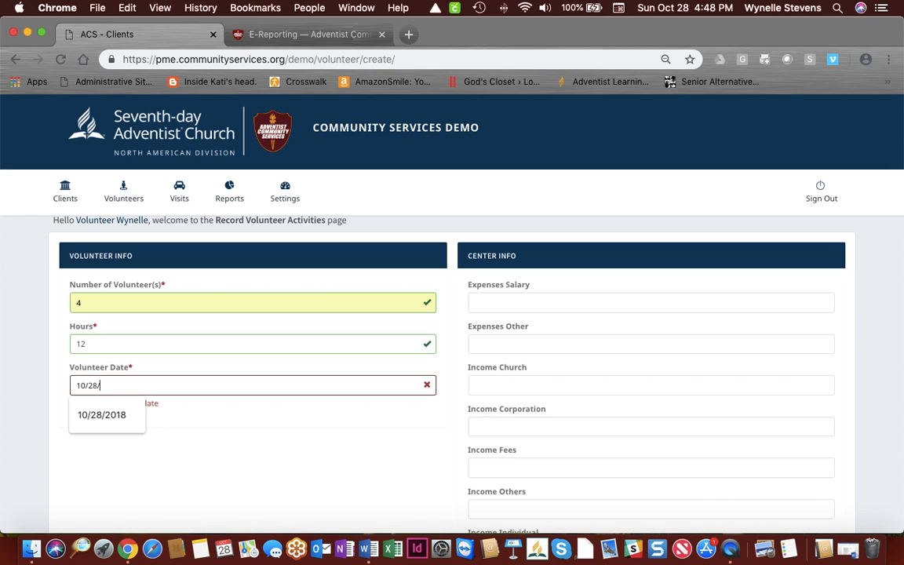
text(/2018)
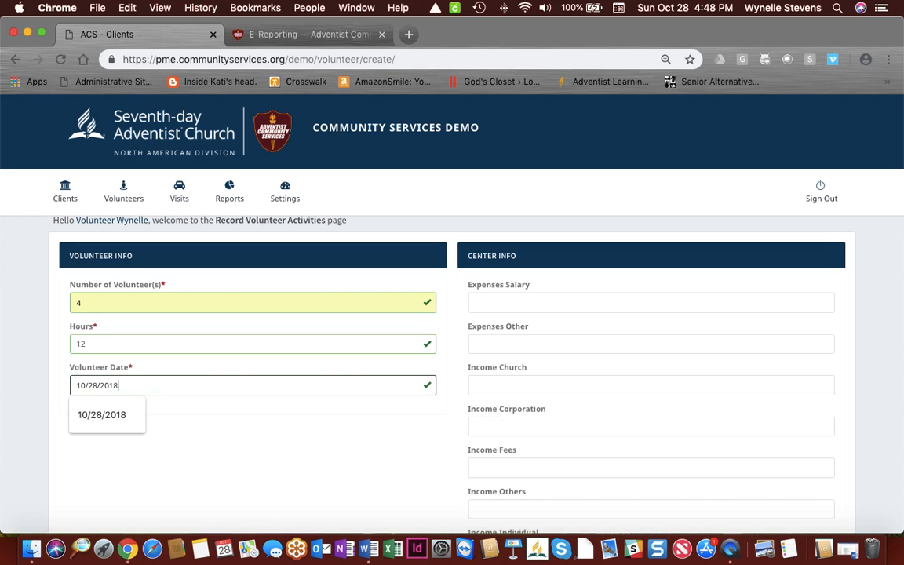
click(103, 415)
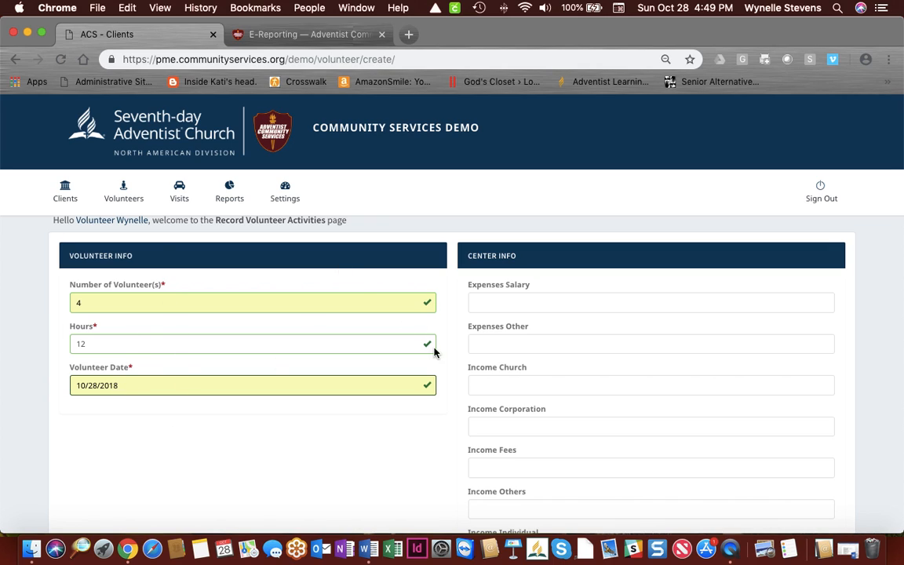
Step: Submit the 4-volunteer, 12-hour, 10/28/2018 activity and acknowledge the Good job! message
scroll(359, 444, down, 1)
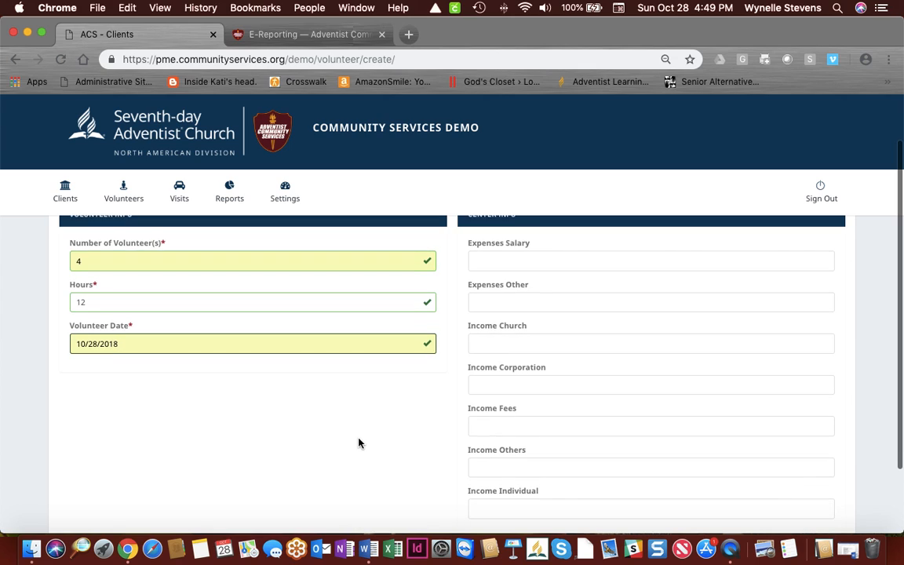
scroll(360, 444, up, 1)
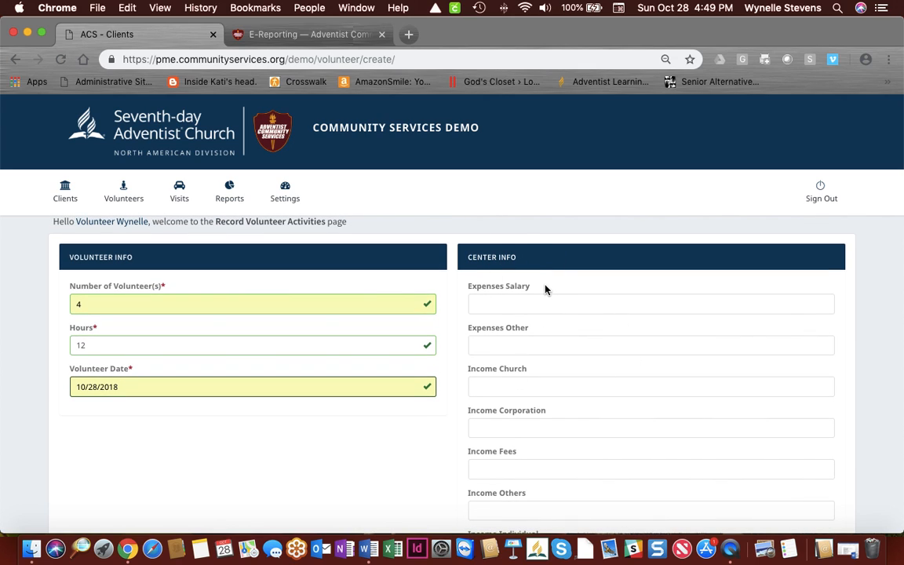
scroll(544, 289, down, 1)
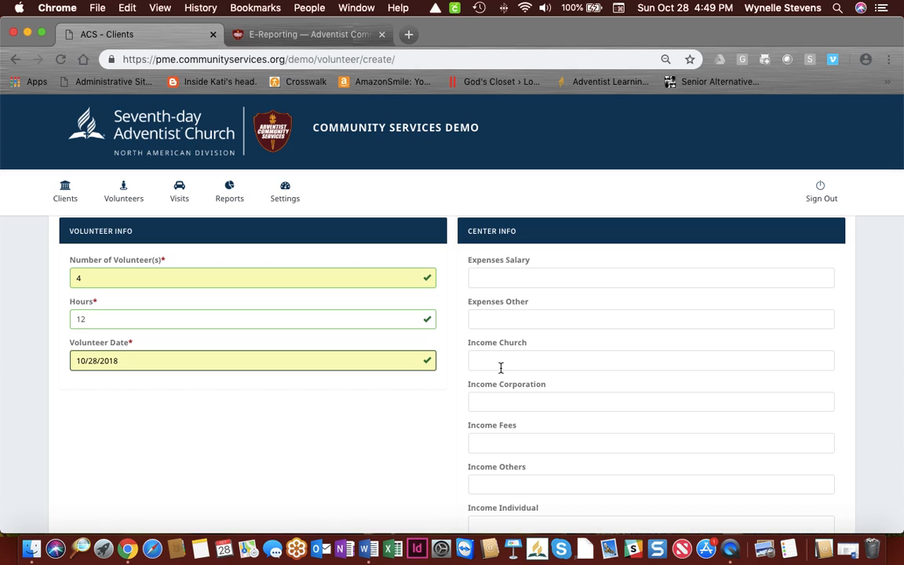
scroll(500, 365, down, 3)
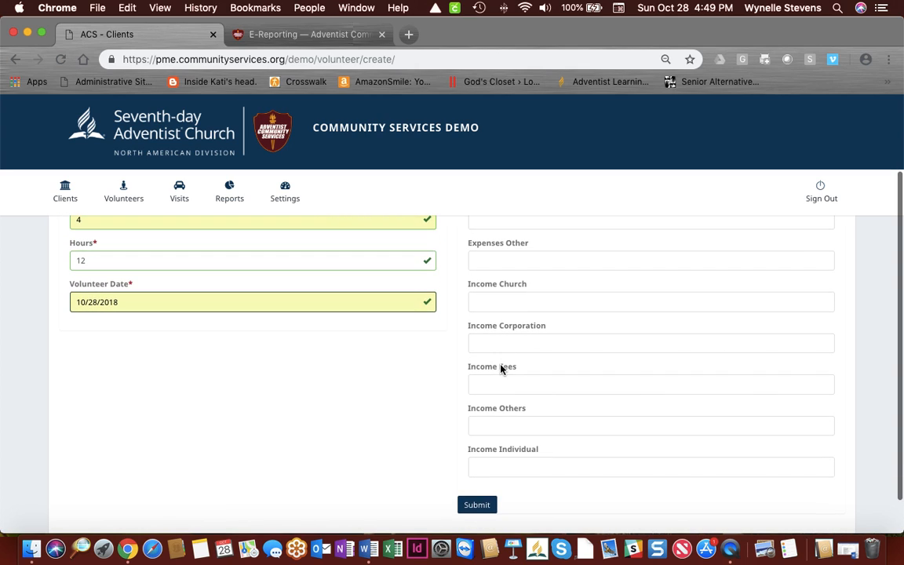
scroll(507, 343, down, 2)
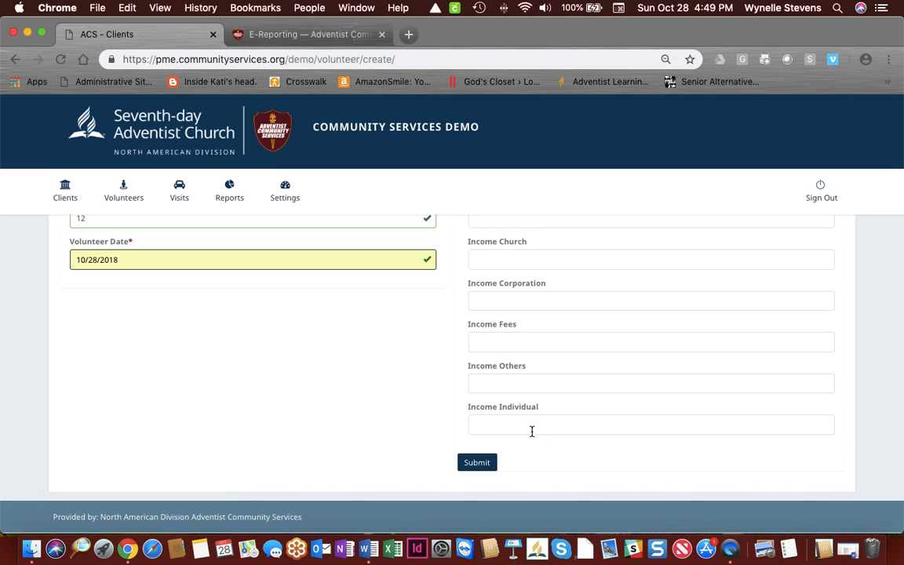
click(476, 464)
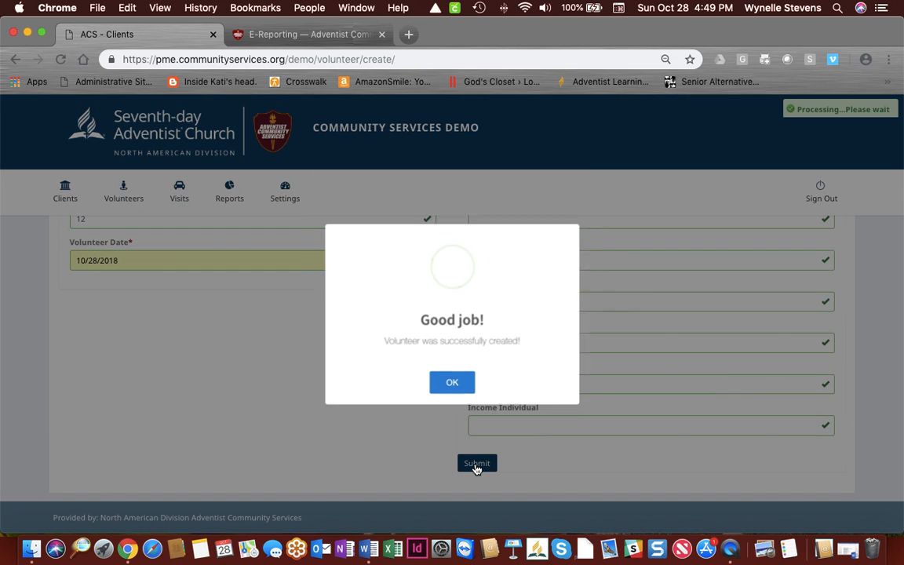
click(452, 387)
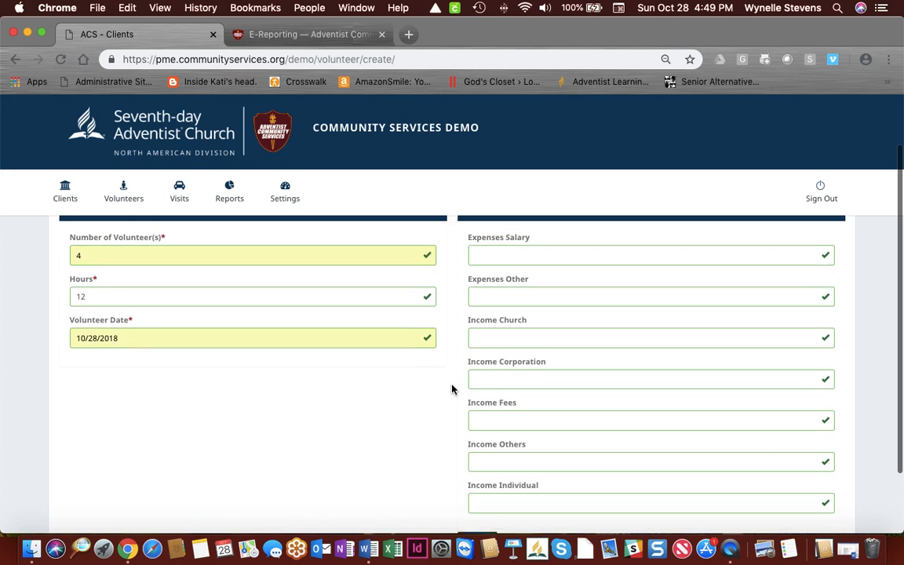
scroll(452, 389, down, 3)
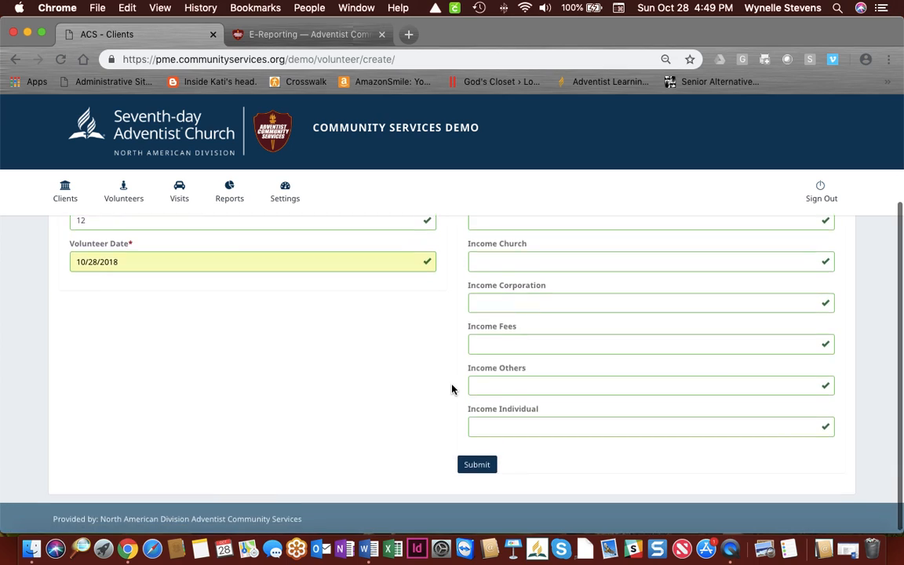
scroll(452, 389, up, 3)
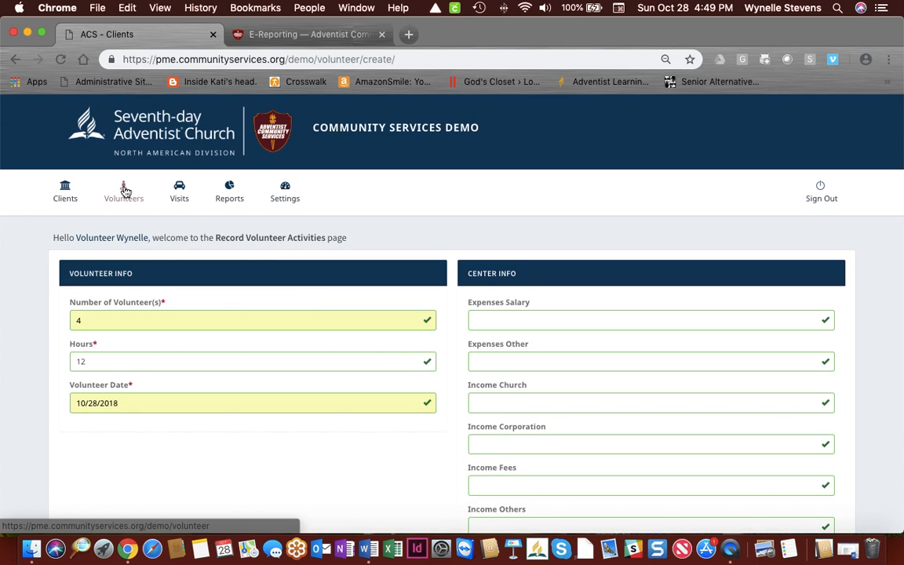
Step: Review the Volunteers' Activity list showing the new 10/28/18 entry of 4 volunteers, 12 hours
click(125, 191)
scroll(251, 295, down, 2)
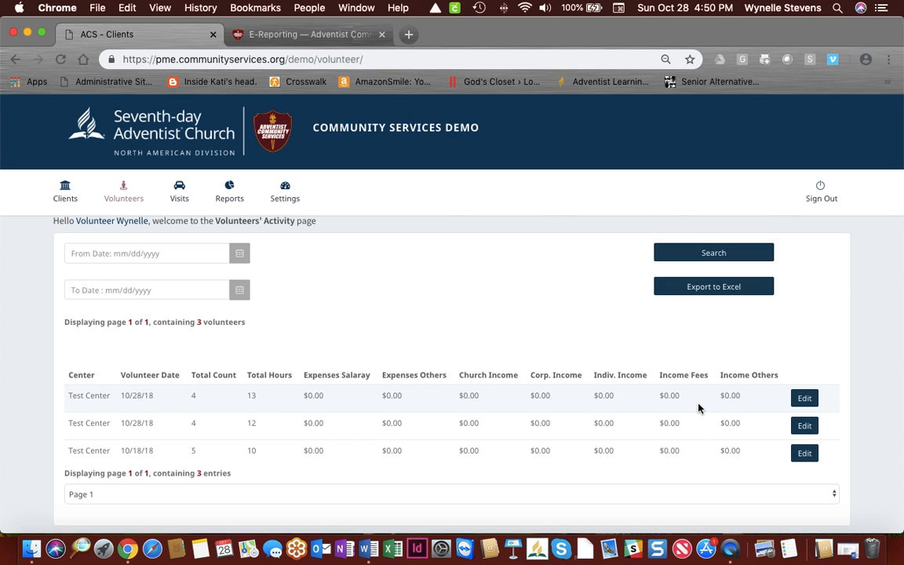
scroll(698, 405, up, 1)
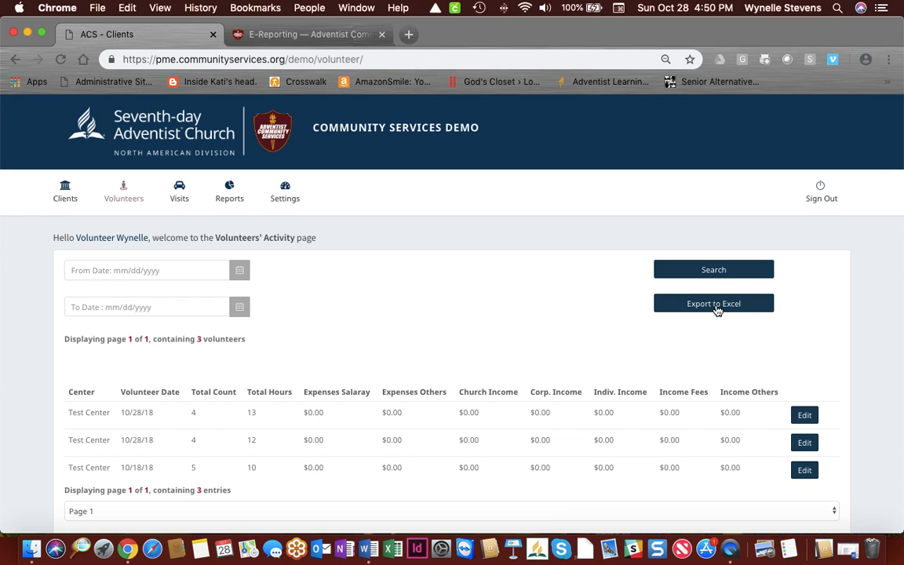
Step: Open the Oct 26, 2018 visit from the Visits list for editing
click(179, 189)
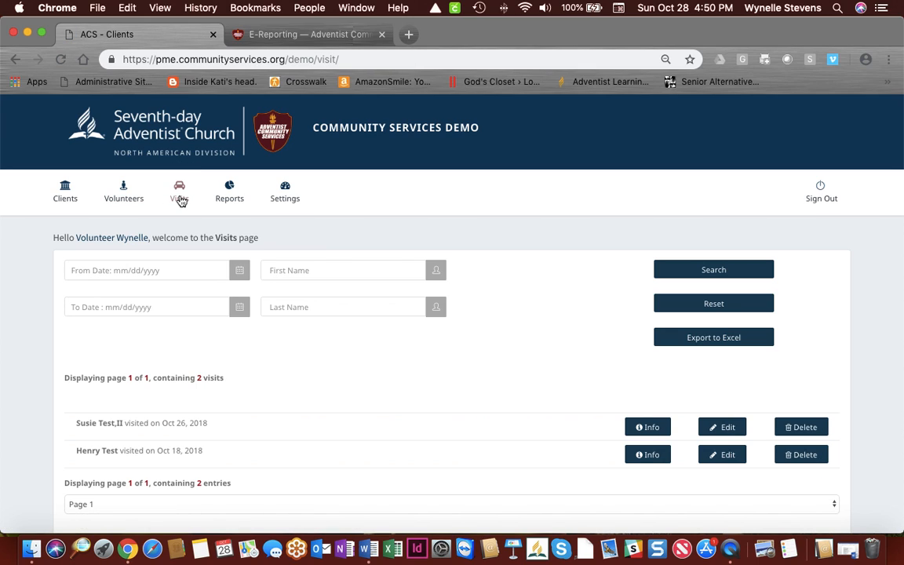
scroll(180, 192, down, 2)
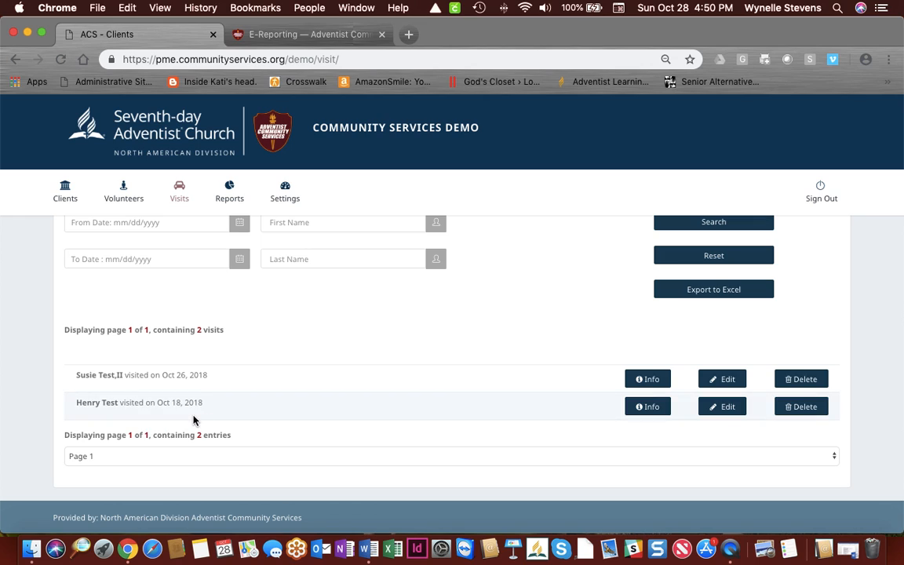
click(652, 379)
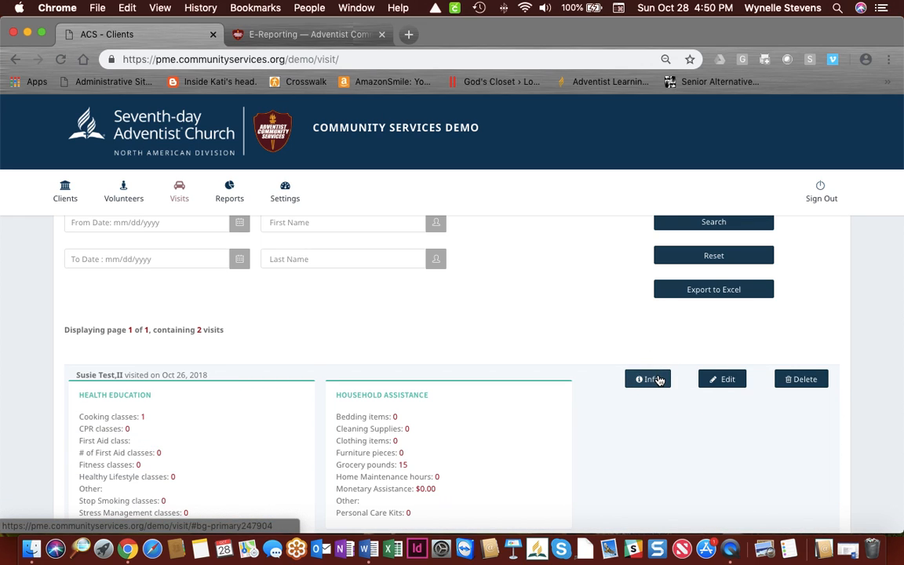
scroll(609, 412, down, 3)
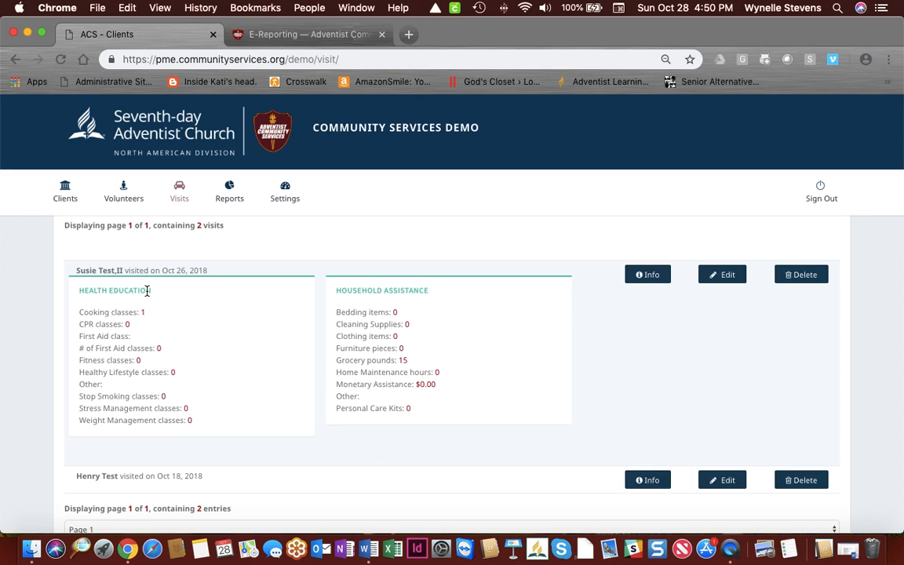
click(734, 277)
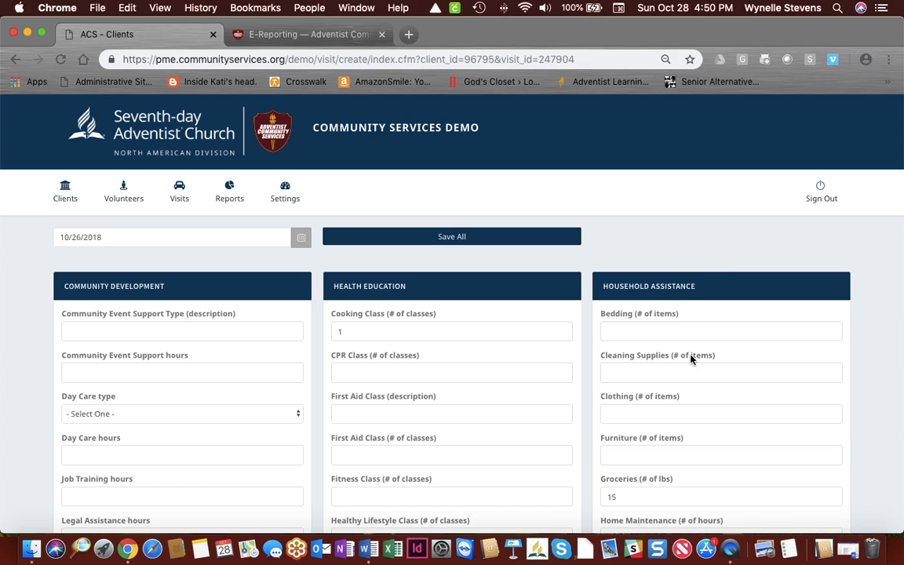
Step: Change Groceries from 15 to 20 lbs and save the Household Assistance section
scroll(691, 359, down, 3)
drag(627, 426, 593, 430)
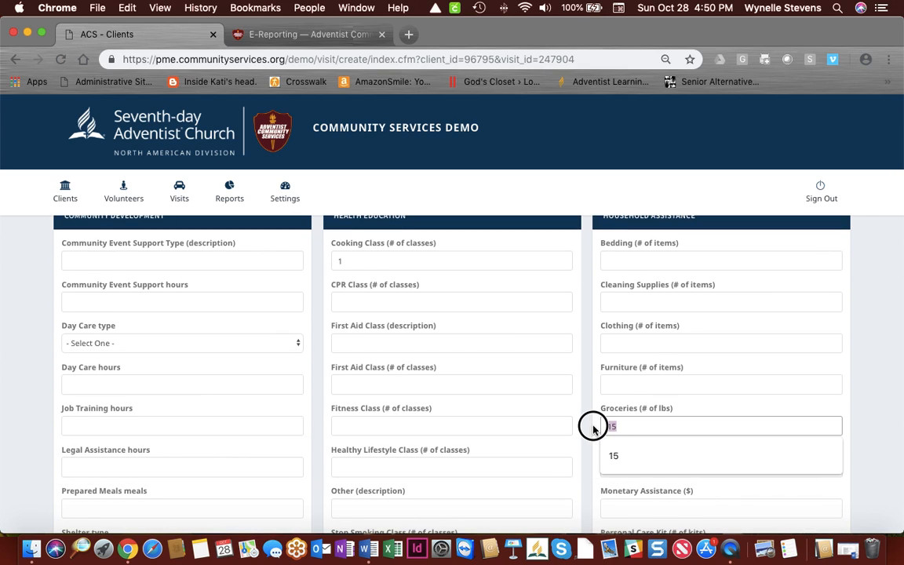
text(20)
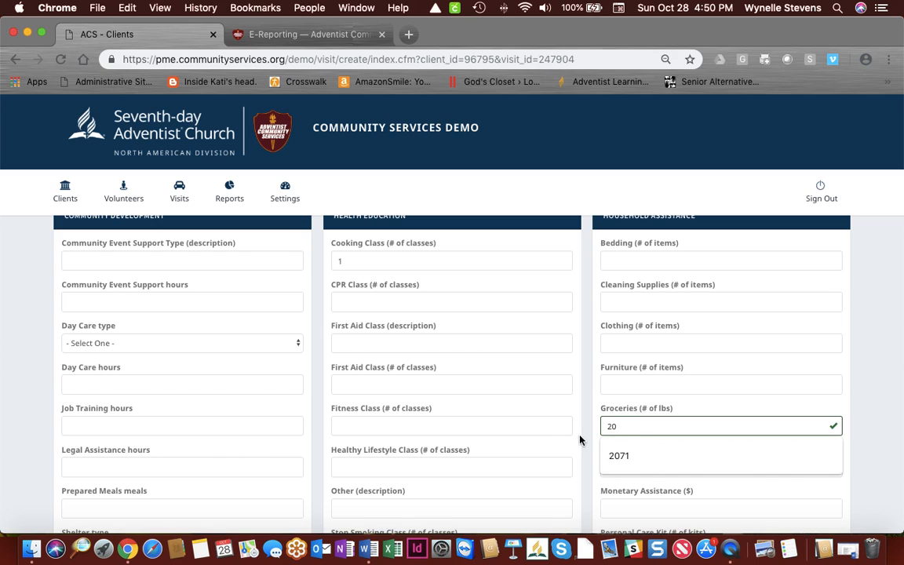
click(587, 428)
scroll(587, 440, down, 8)
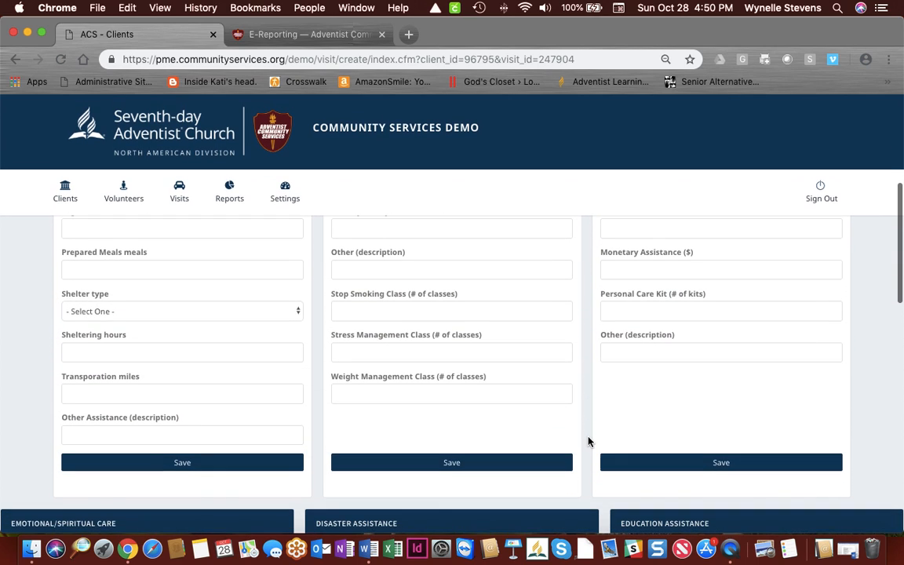
click(722, 463)
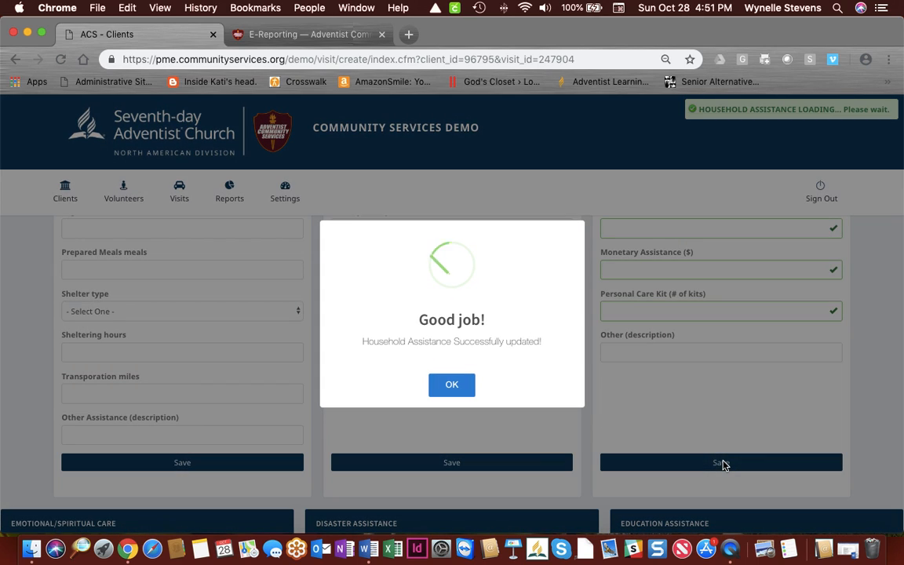
click(463, 385)
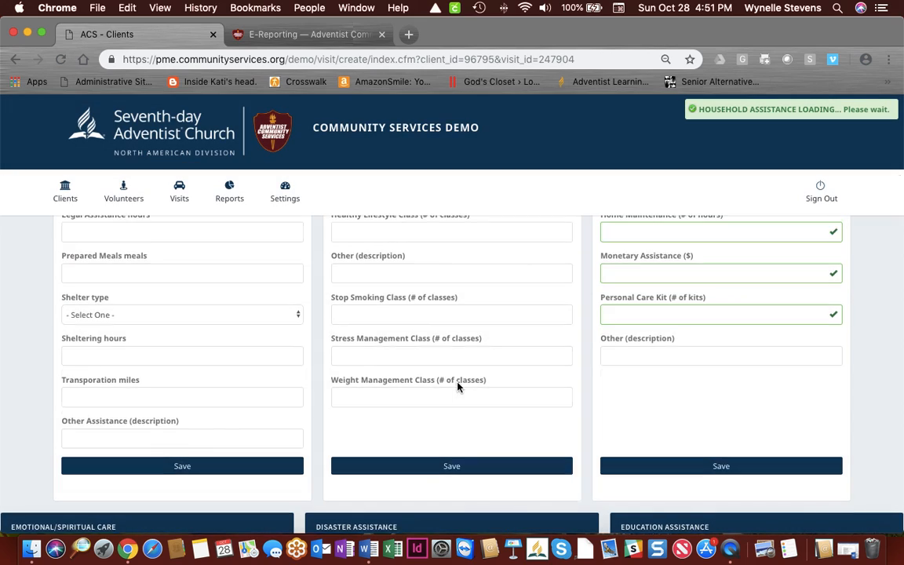
scroll(458, 386, up, 10)
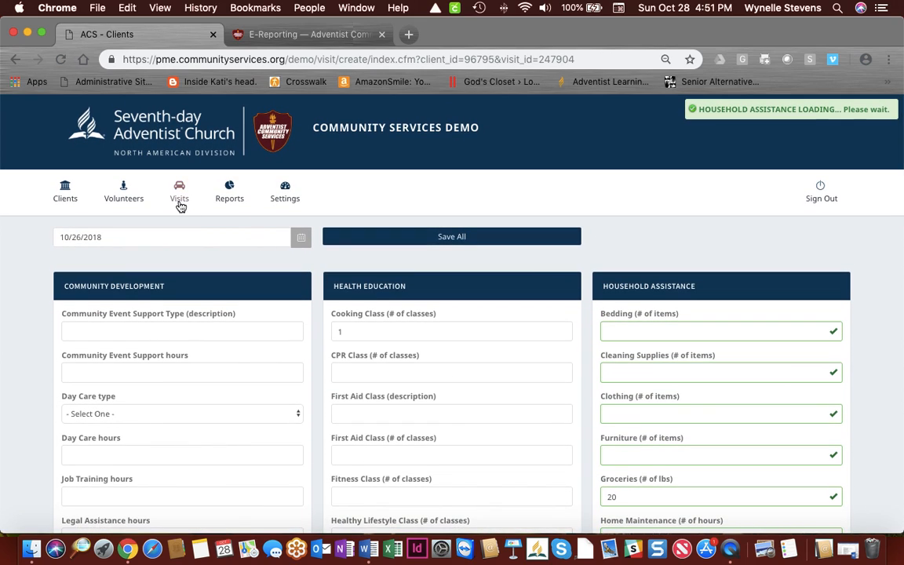
Step: Verify the Oct 26 visit shows 20 grocery pounds, then collapse its details
click(180, 193)
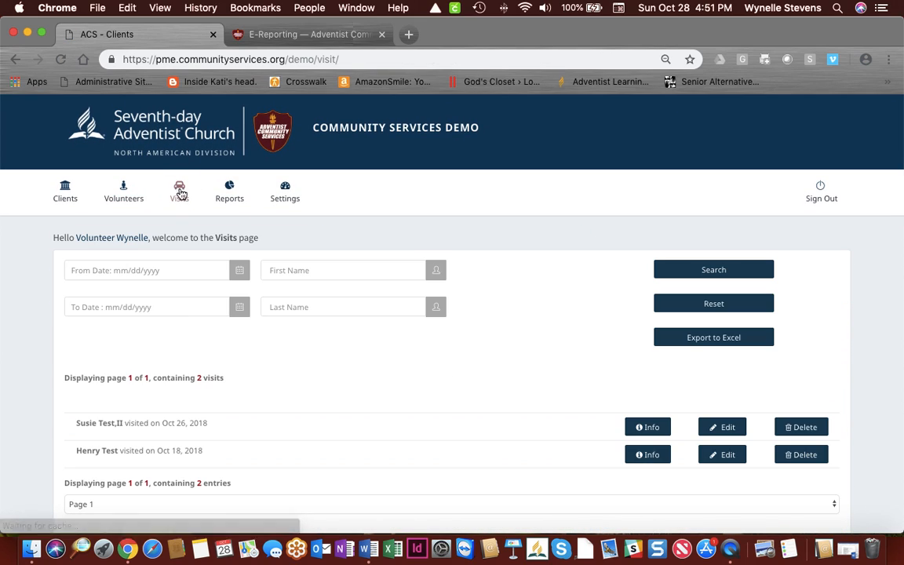
scroll(337, 392, down, 1)
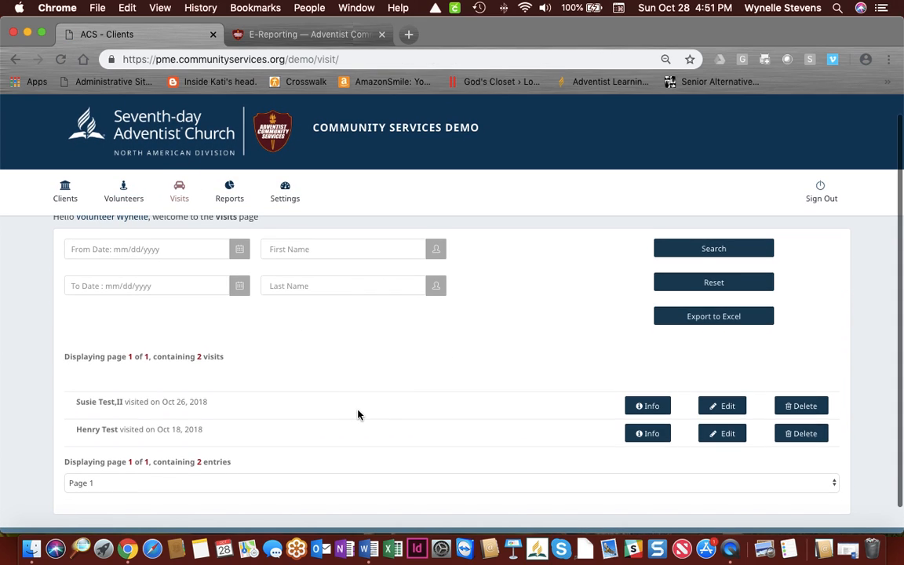
click(647, 406)
scroll(645, 407, down, 3)
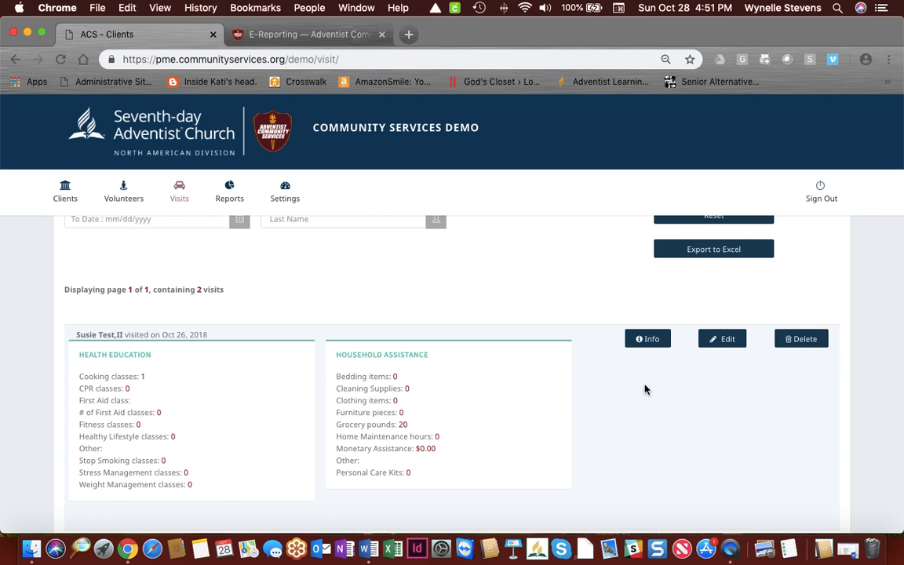
scroll(590, 403, down, 3)
scroll(591, 404, up, 2)
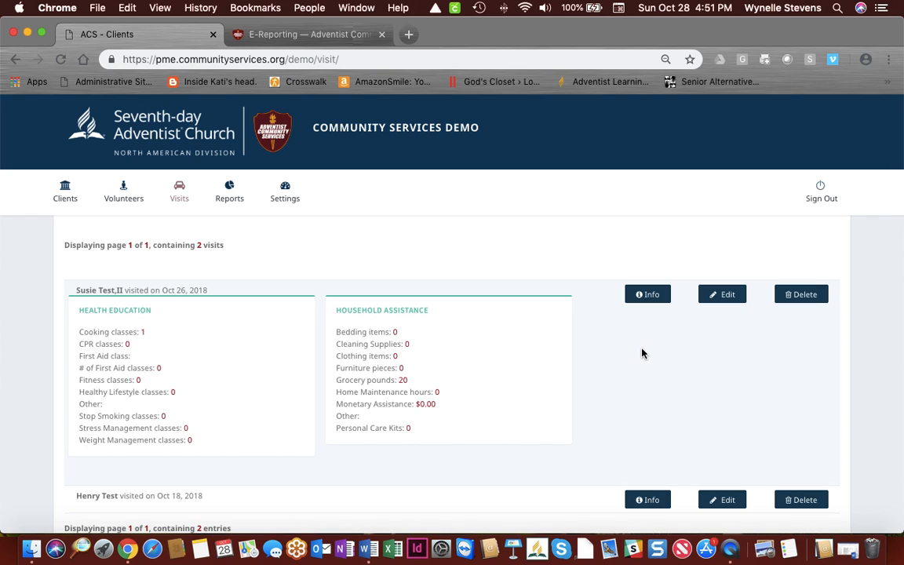
click(649, 299)
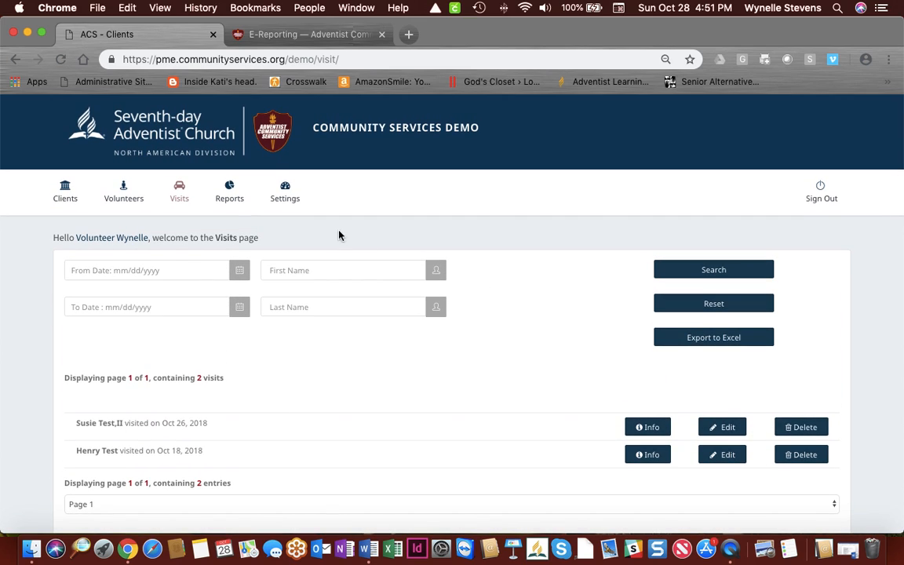
click(229, 188)
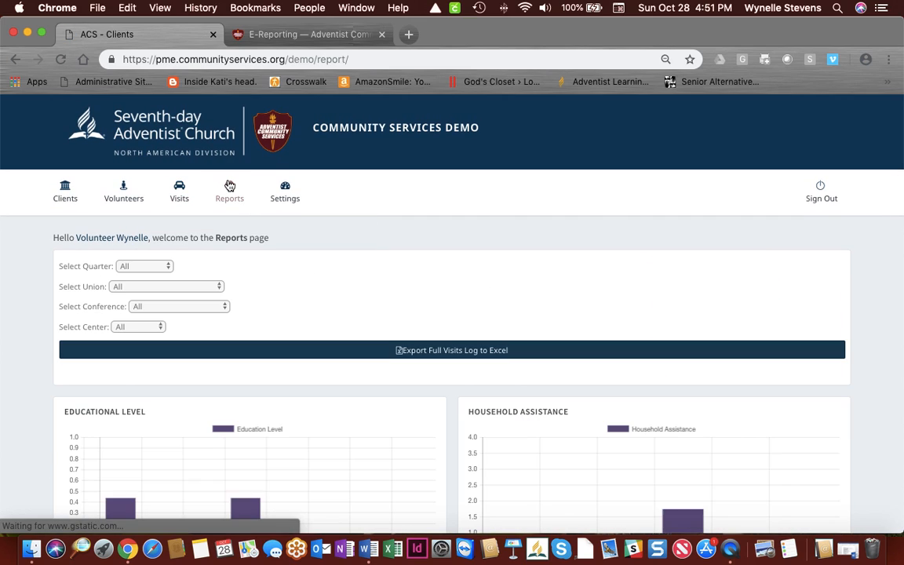
scroll(371, 280, down, 5)
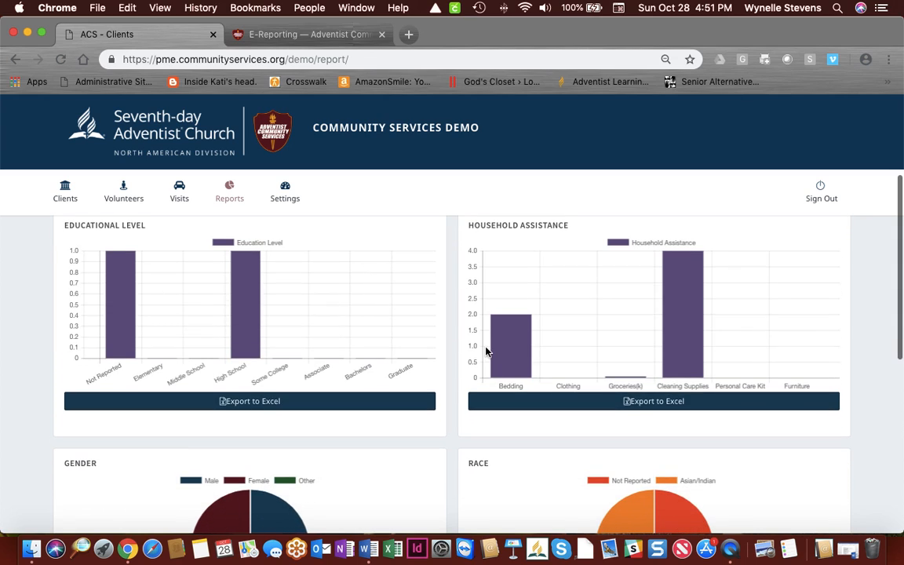
mouse_move(696, 308)
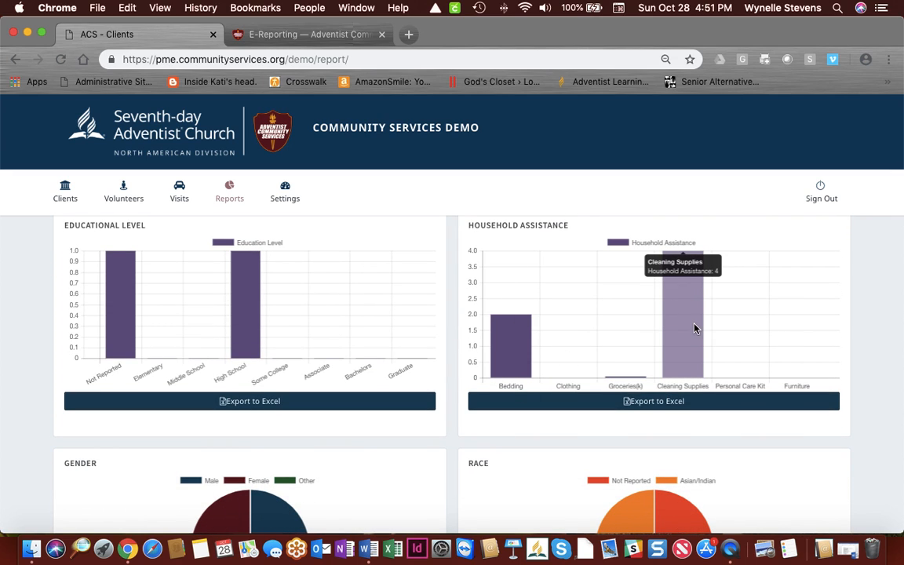
scroll(658, 337, down, 2)
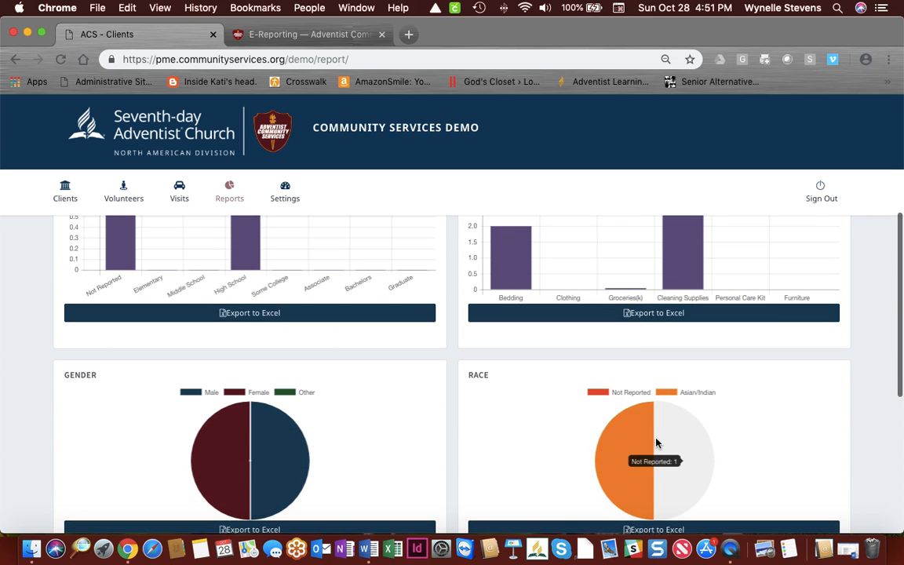
scroll(651, 345, down, 6)
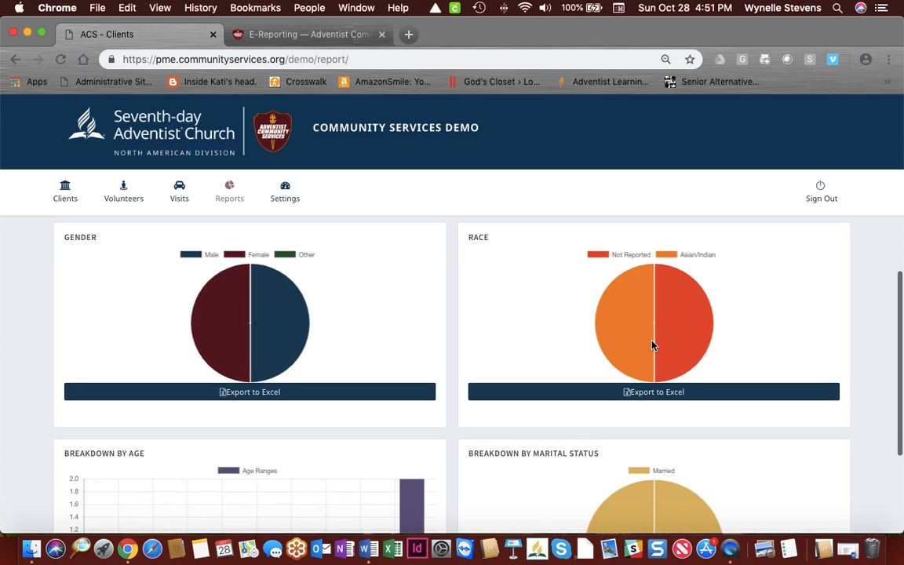
scroll(651, 345, down, 2)
scroll(651, 345, up, 10)
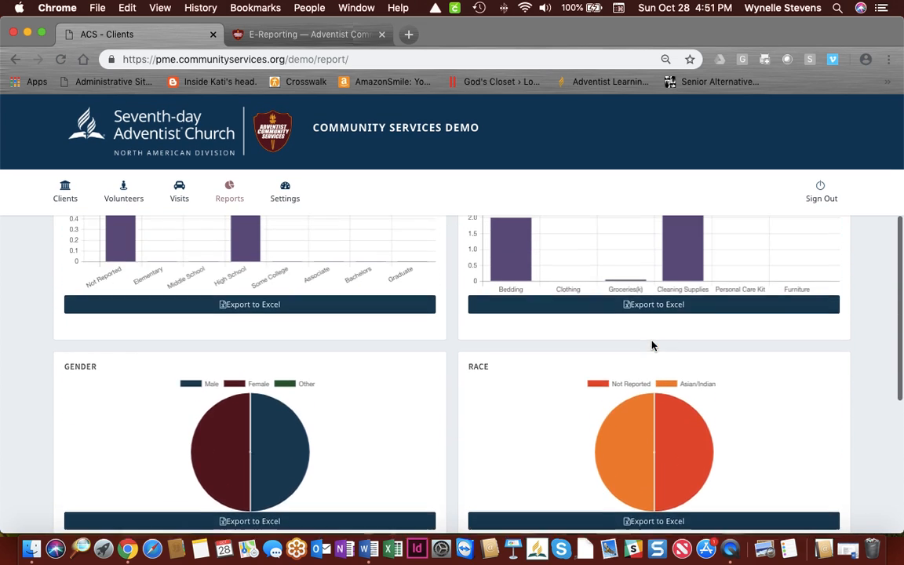
mouse_move(502, 348)
scroll(502, 348, down, 1)
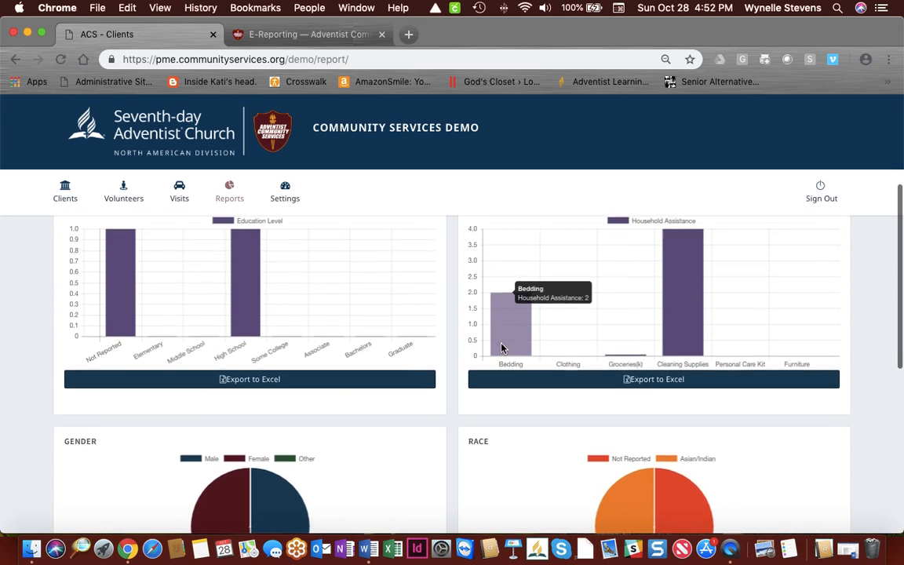
scroll(502, 348, up, 1)
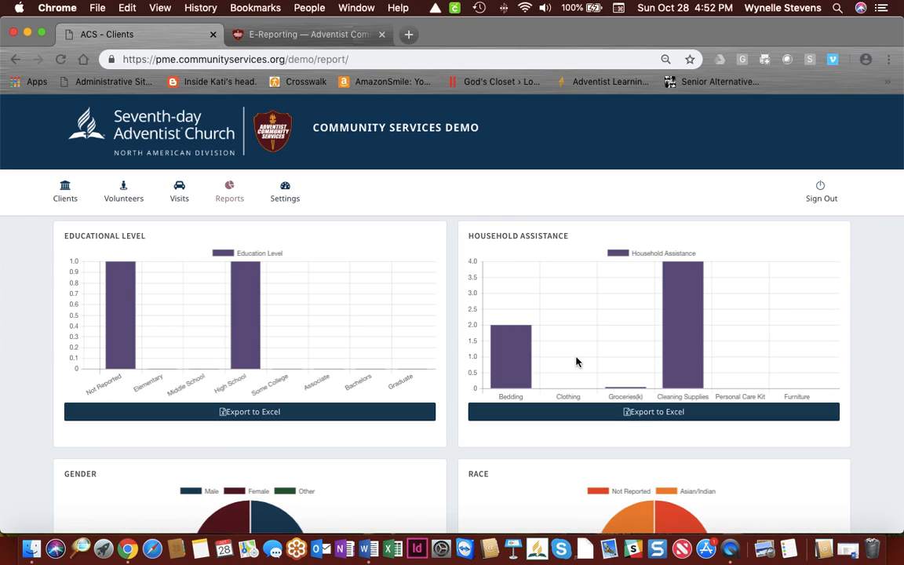
mouse_move(636, 388)
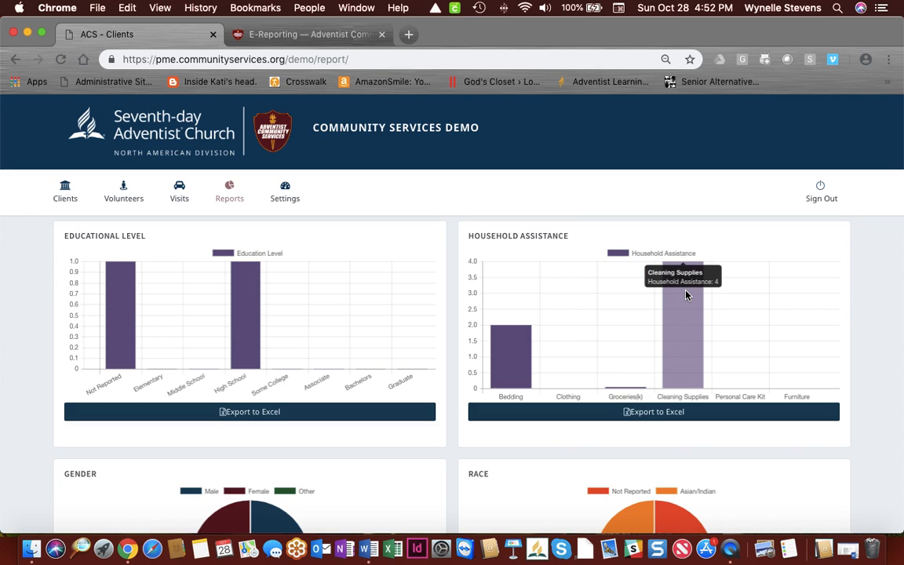
scroll(620, 341, down, 2)
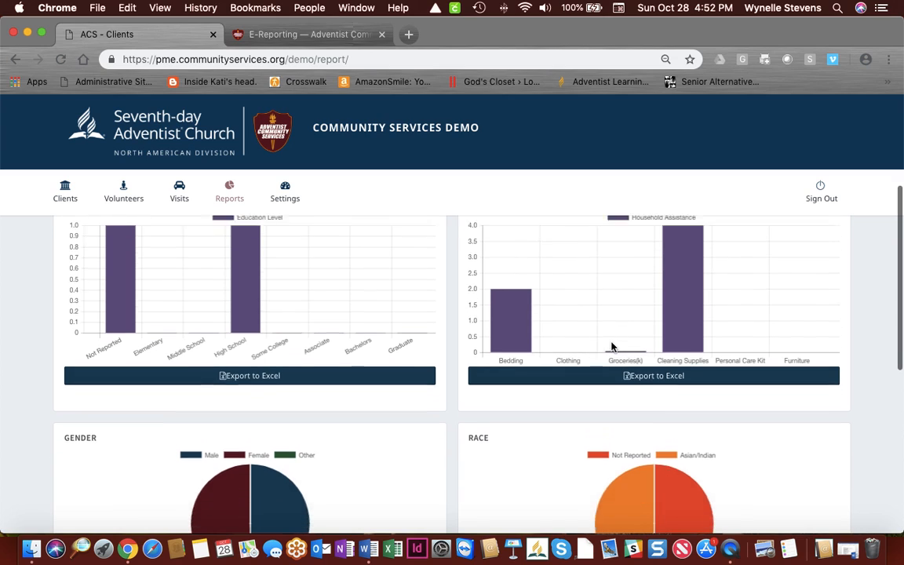
scroll(612, 347, down, 5)
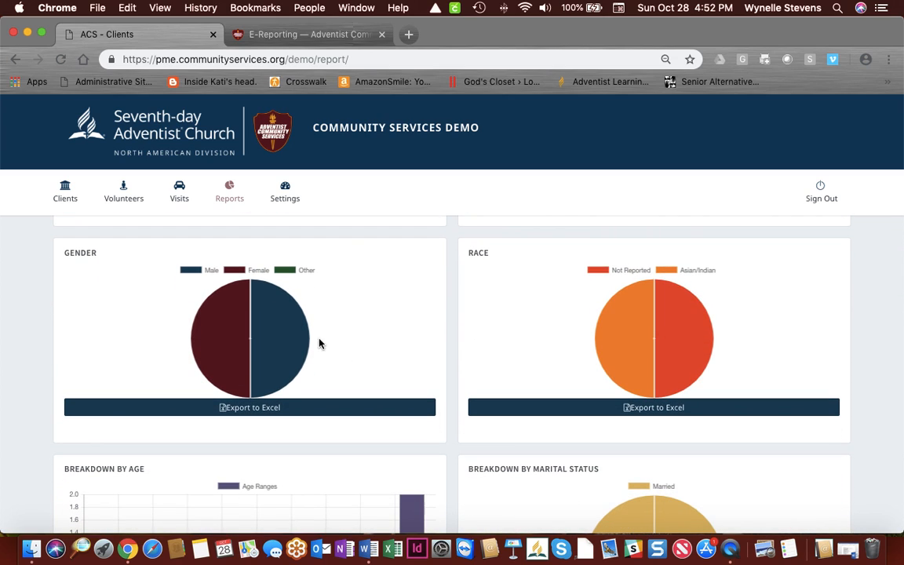
mouse_move(282, 341)
mouse_move(205, 333)
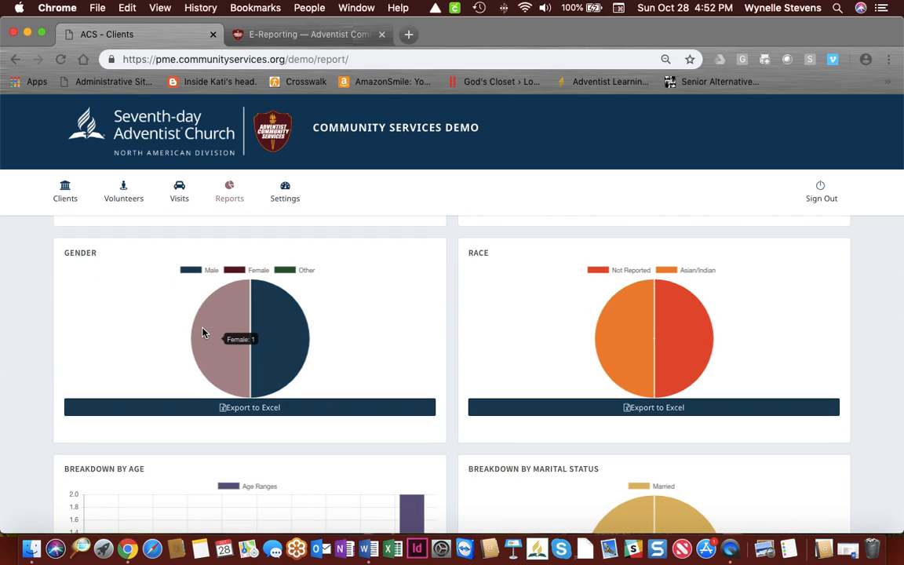
mouse_move(657, 325)
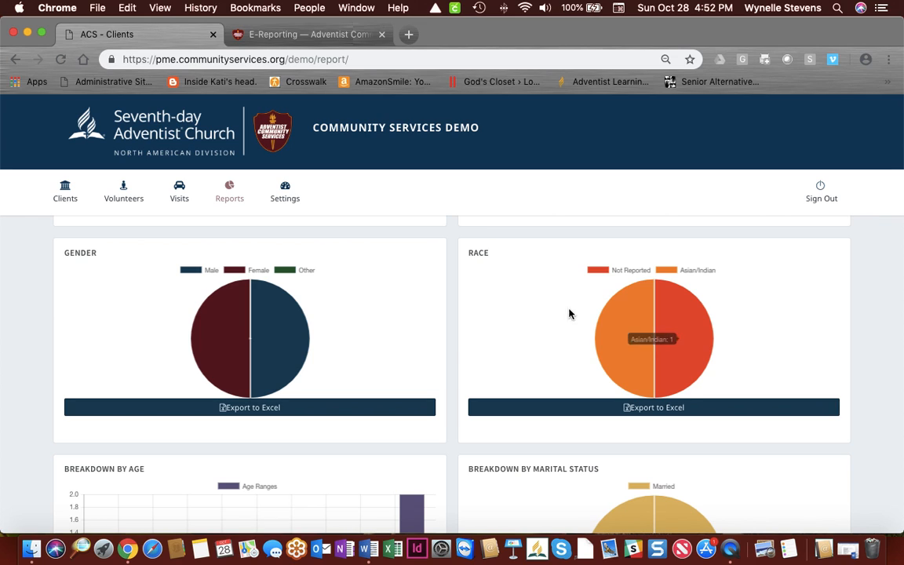
mouse_move(630, 339)
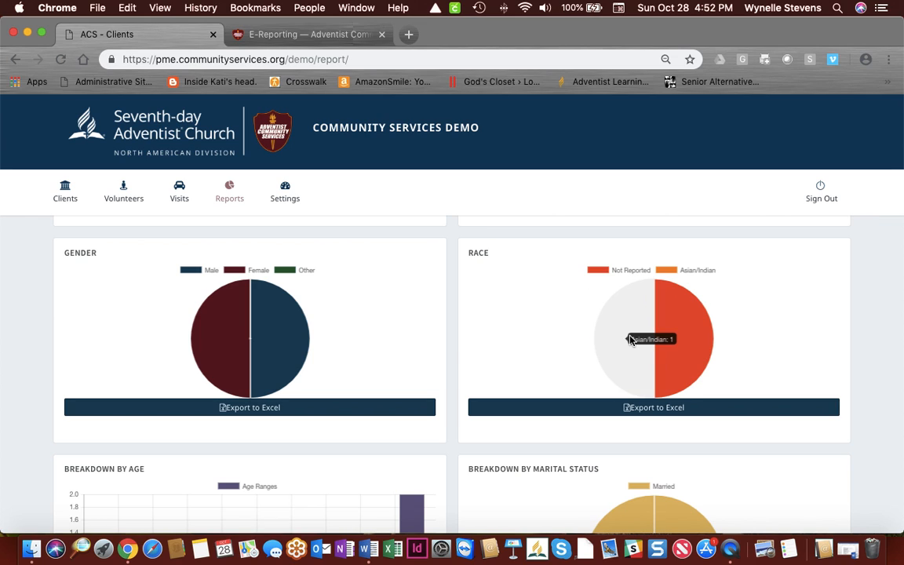
scroll(622, 340, down, 5)
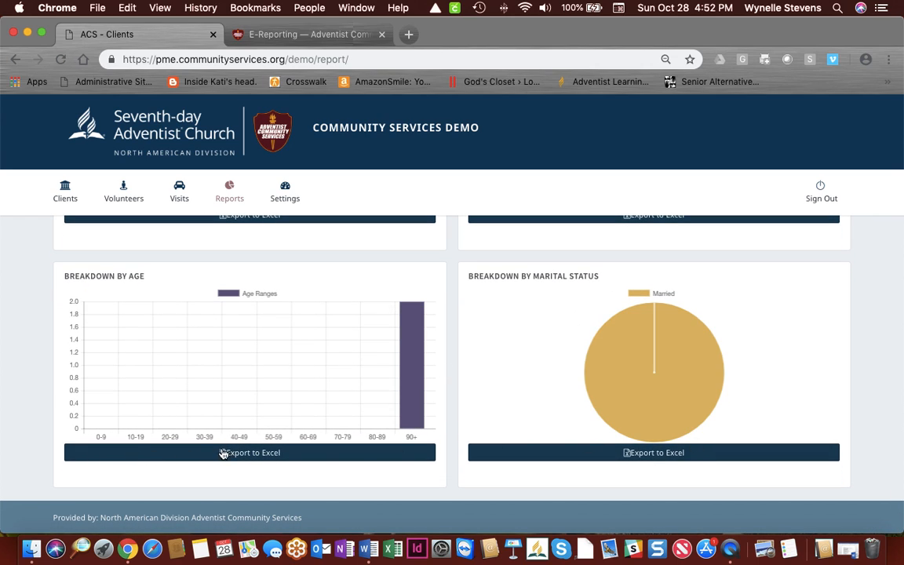
scroll(652, 454, up, 10)
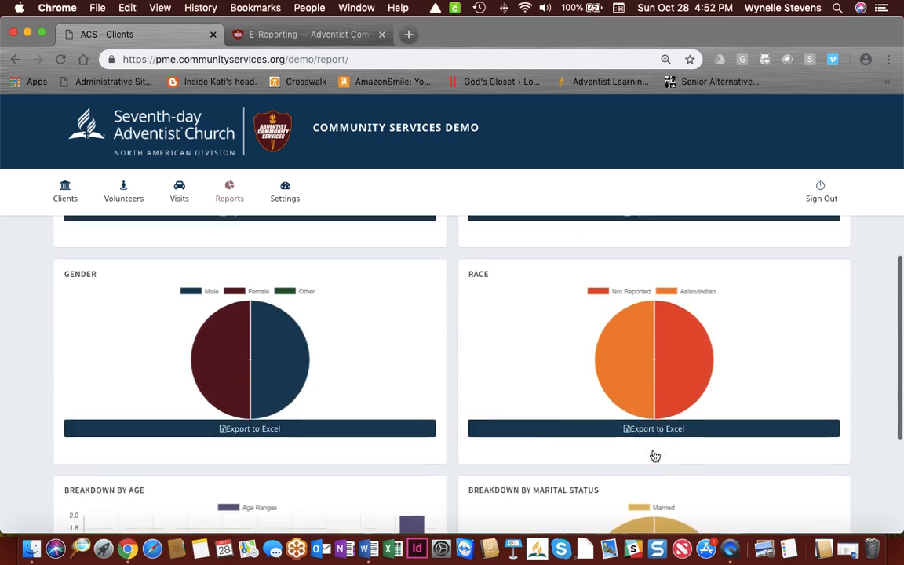
scroll(653, 455, up, 2)
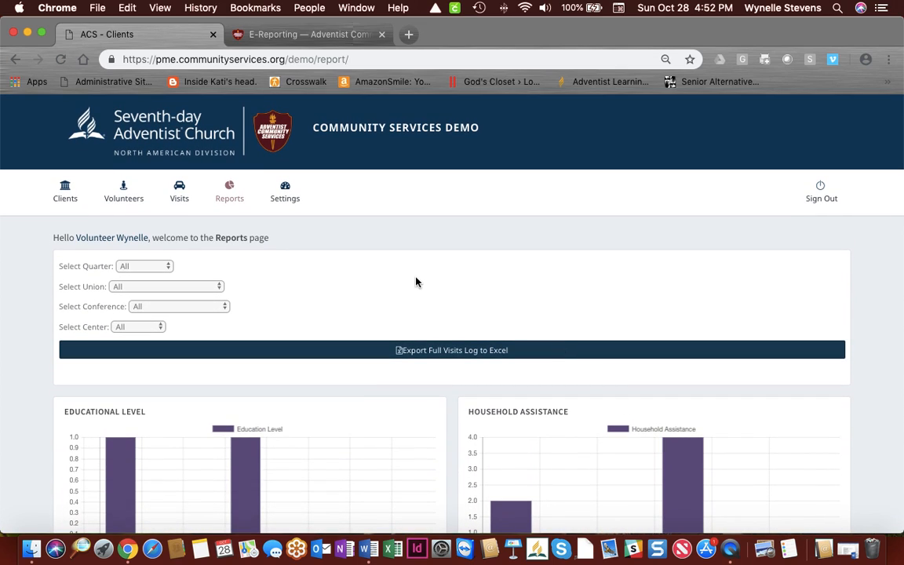
click(167, 266)
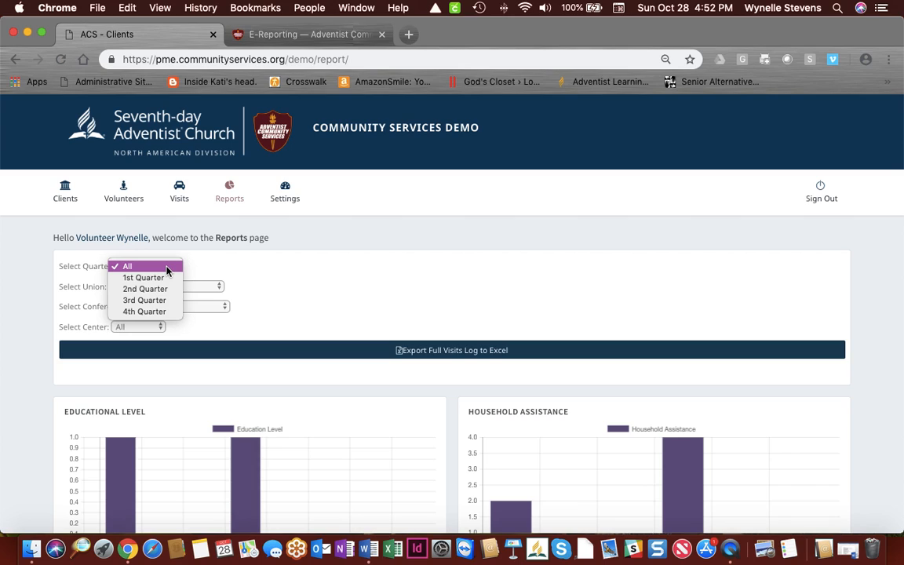
click(348, 311)
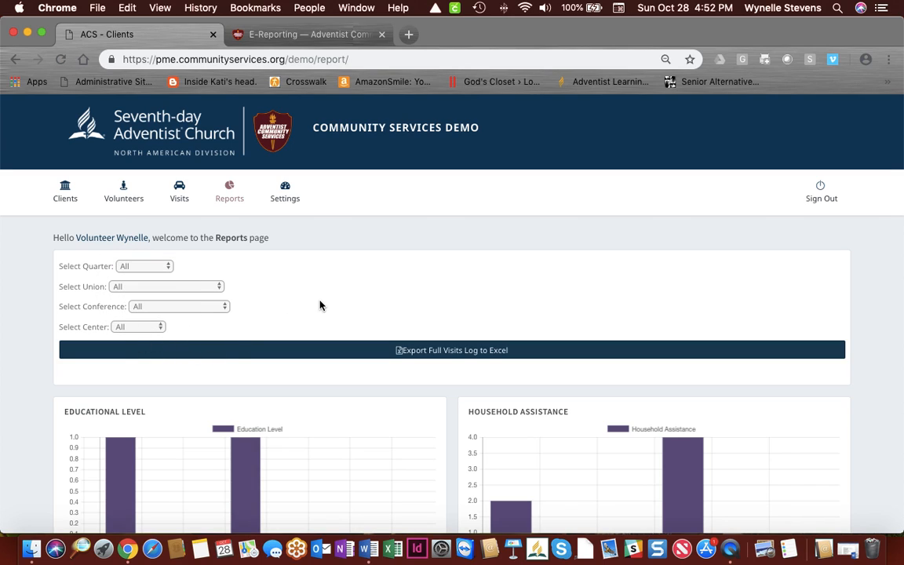
mouse_move(270, 196)
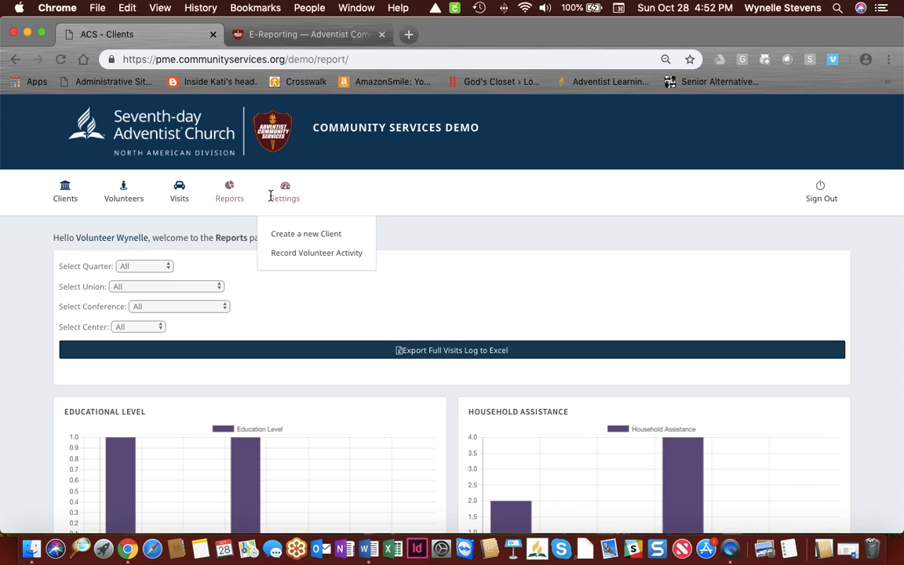
click(65, 188)
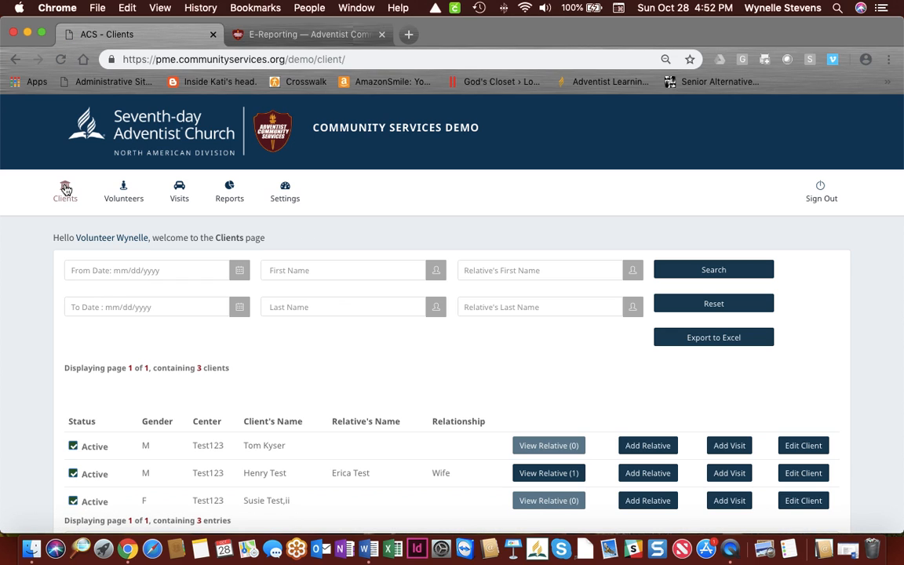
scroll(61, 196, down, 2)
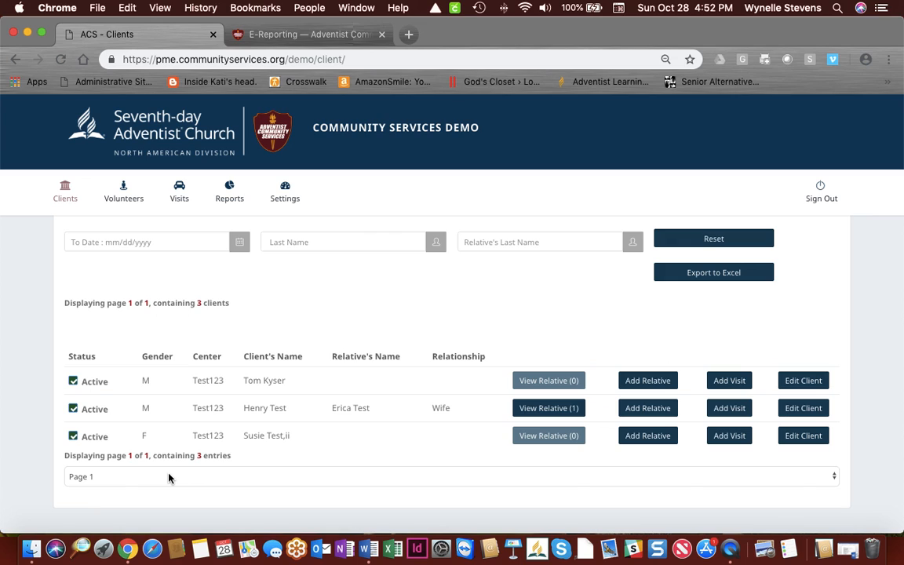
scroll(169, 477, up, 2)
scroll(169, 475, down, 3)
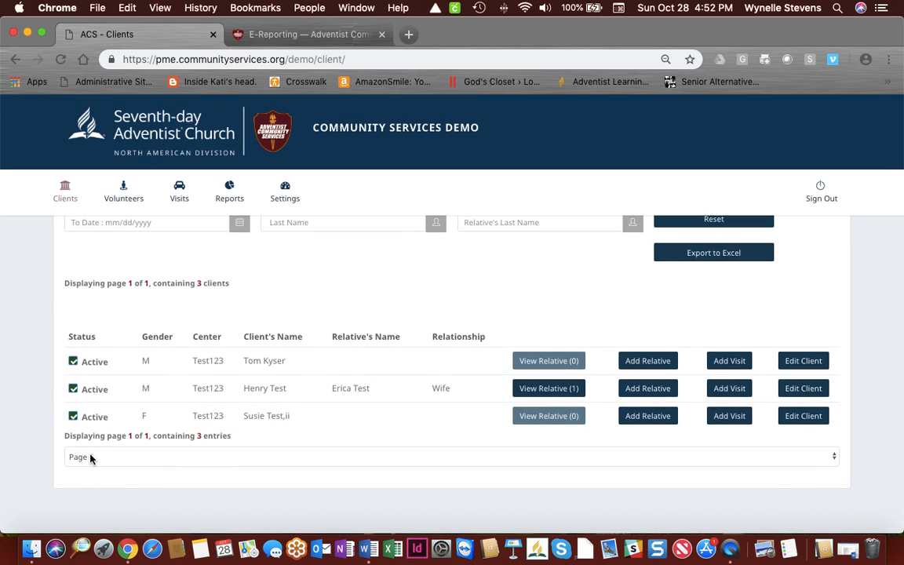
scroll(490, 379, up, 2)
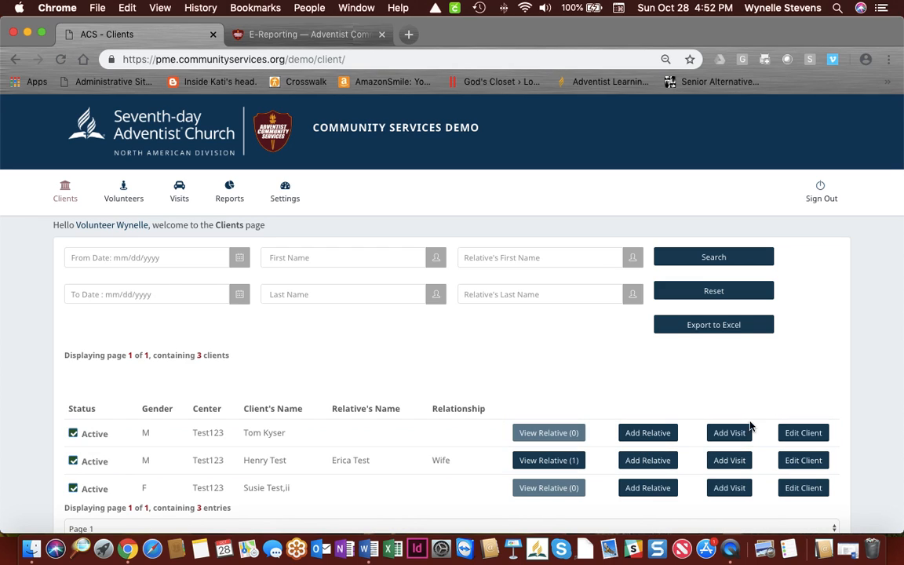
scroll(335, 389, up, 1)
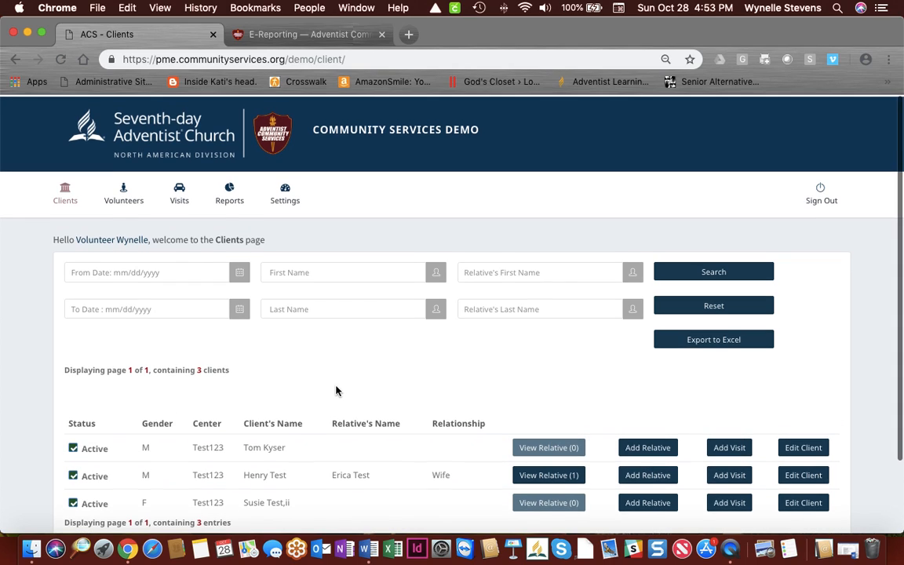
click(124, 188)
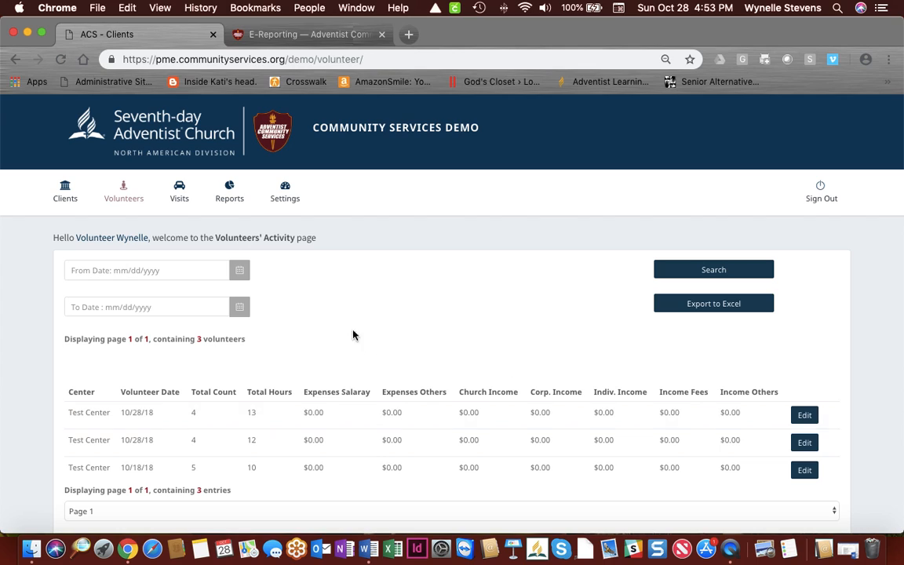
click(180, 191)
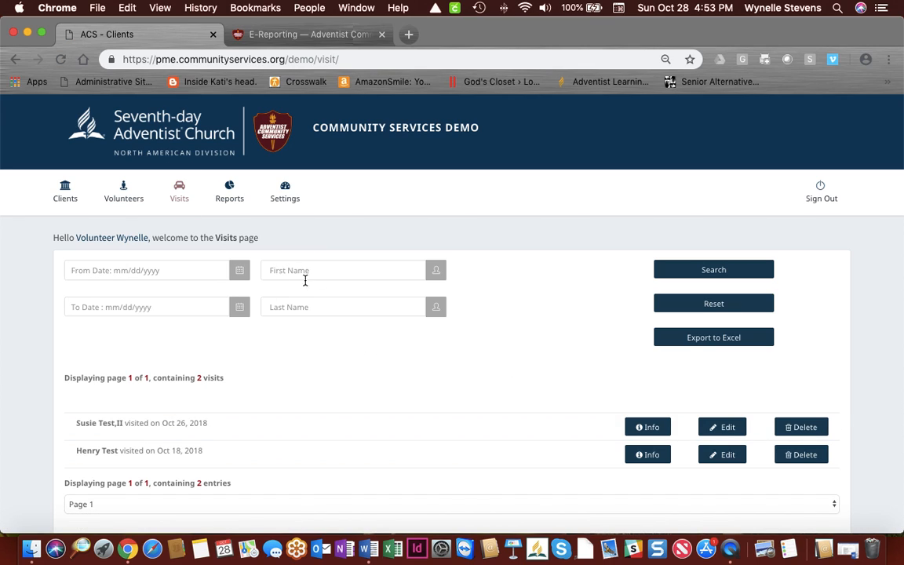
scroll(312, 323, down, 1)
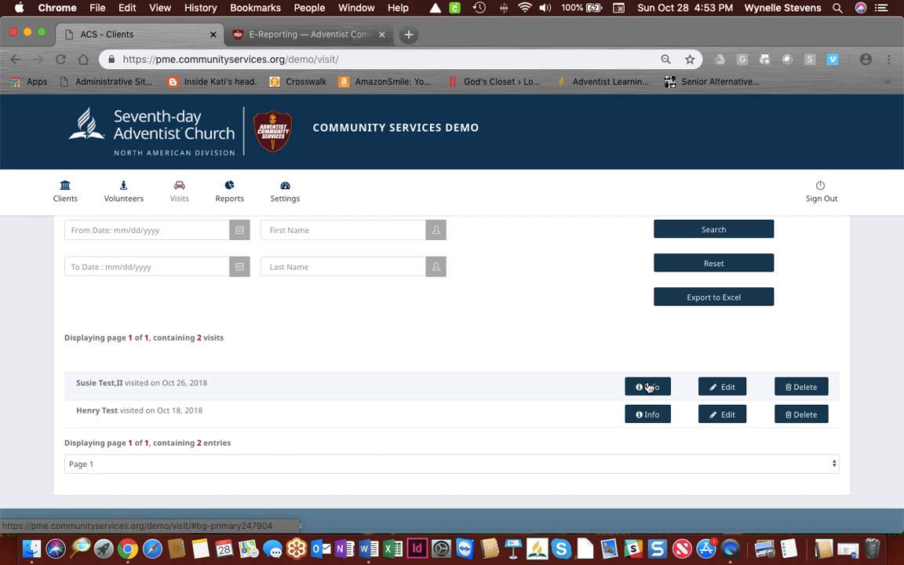
scroll(379, 431, up, 1)
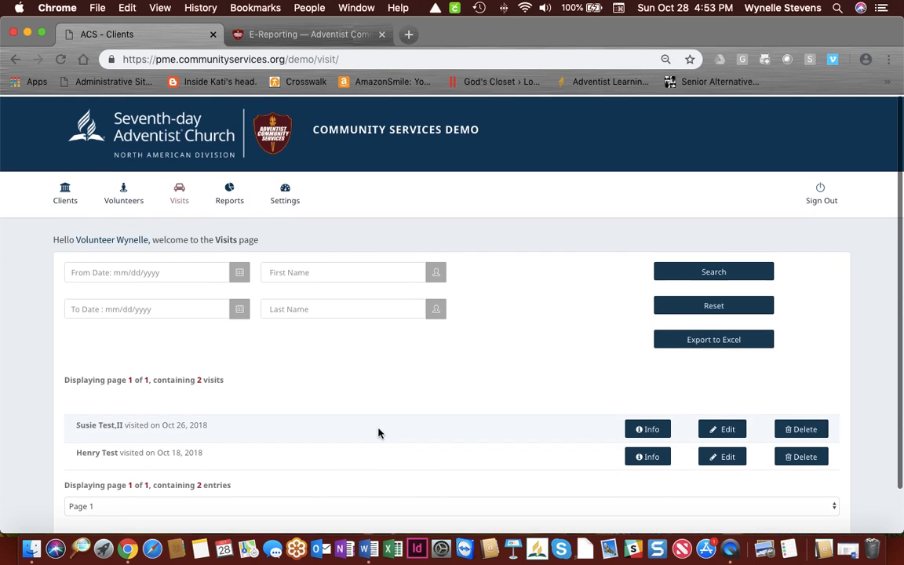
click(228, 188)
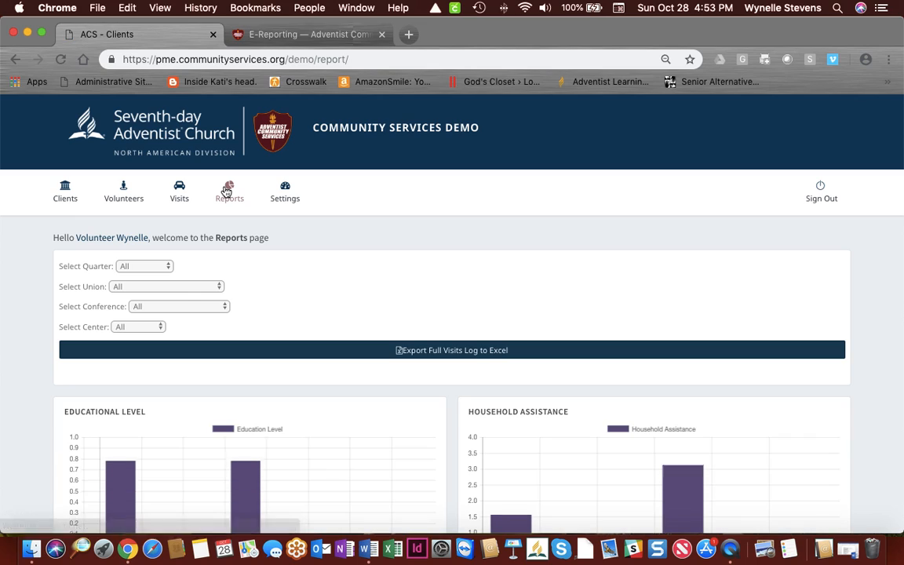
Step: Sign the volunteer out of ACS E-Reporting
click(284, 187)
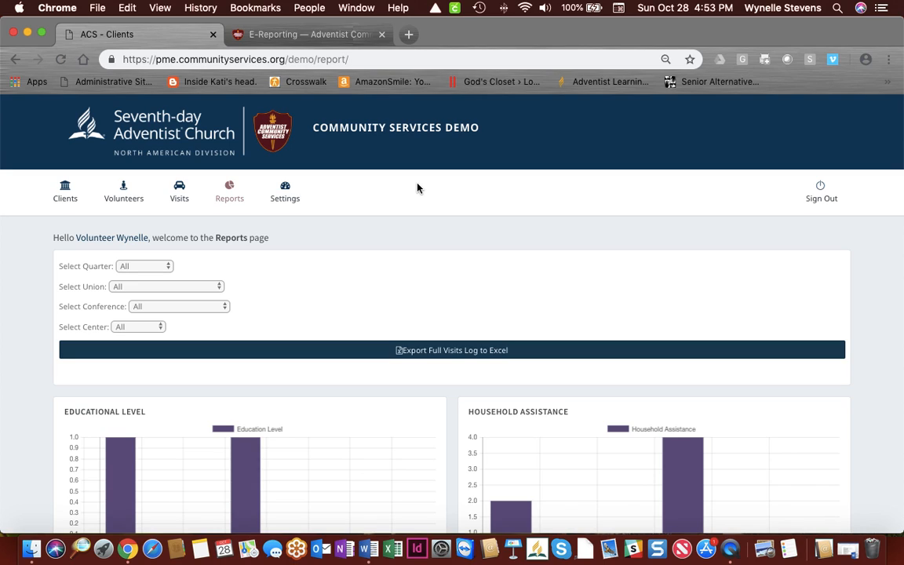
click(820, 191)
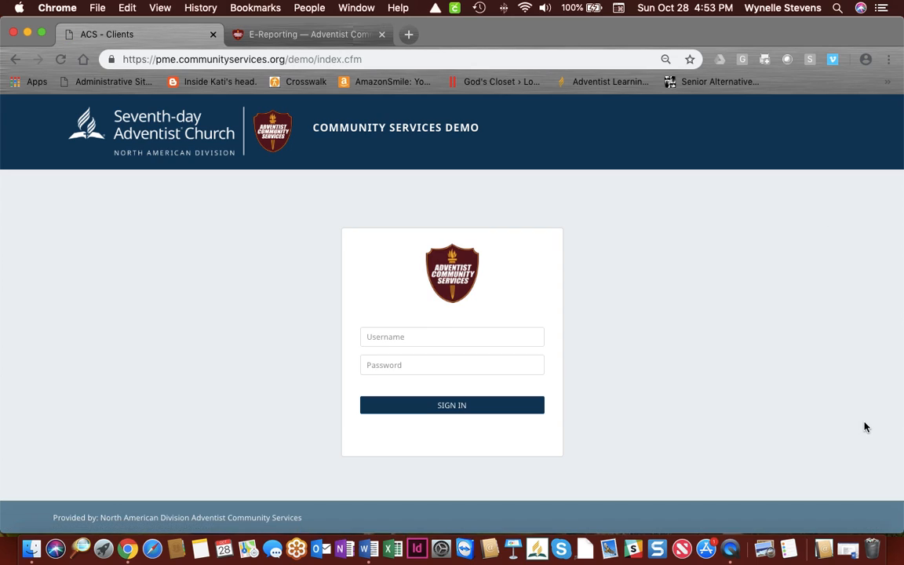